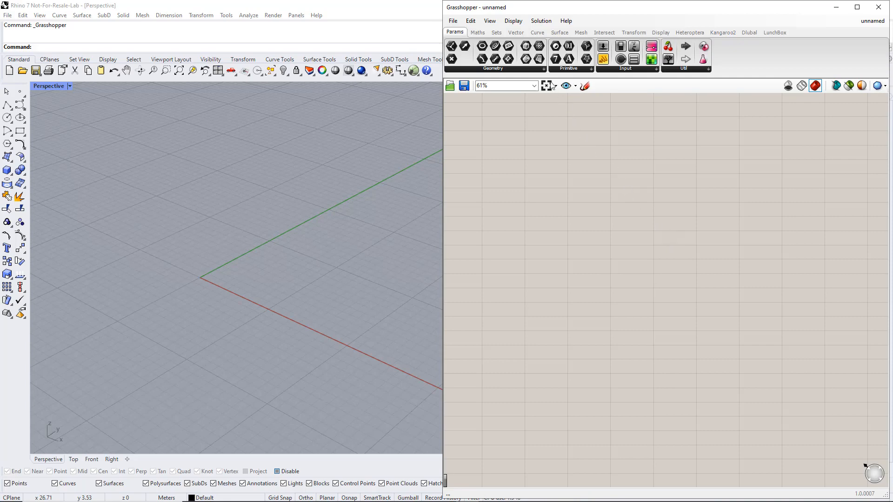
# Step: Place a Construct Point component on the canvas and make two copies of it stacked below
pyautogui.click(517, 33)
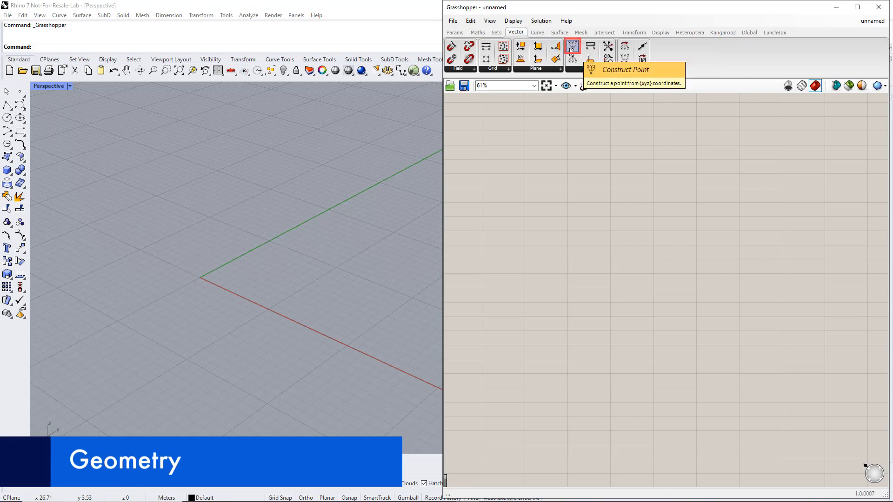
pyautogui.moveTo(571, 49); pyautogui.dragTo(642, 254)
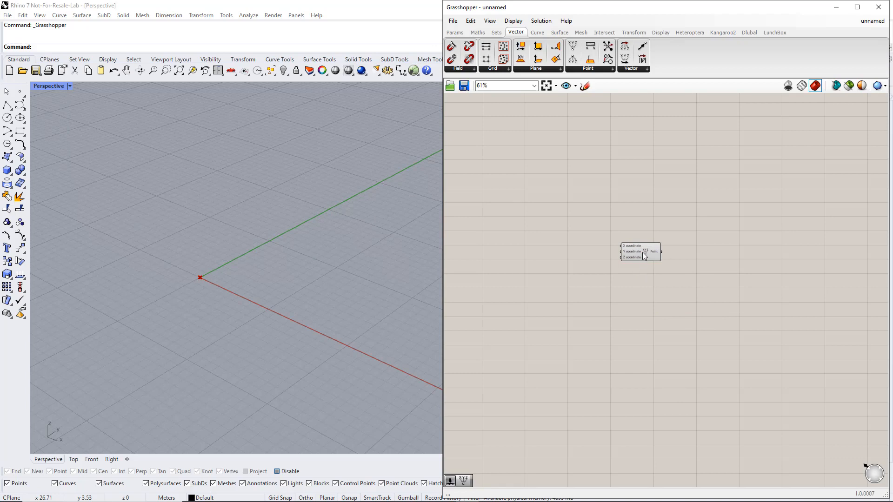
pyautogui.click(643, 253)
pyautogui.keyDown('alt'); pyautogui.moveTo(643, 252); pyautogui.dragTo(643, 259); pyautogui.keyUp('alt')
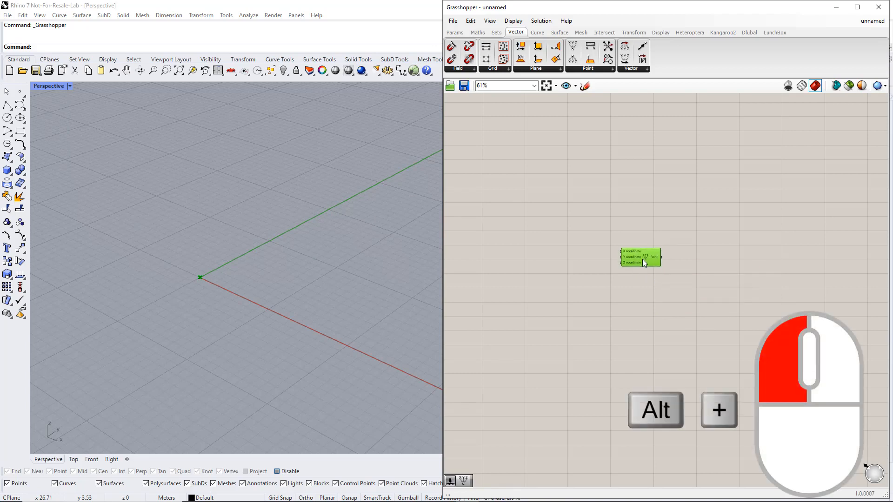
pyautogui.keyDown('alt'); pyautogui.moveTo(643, 289); pyautogui.dragTo(643, 339); pyautogui.keyUp('alt')
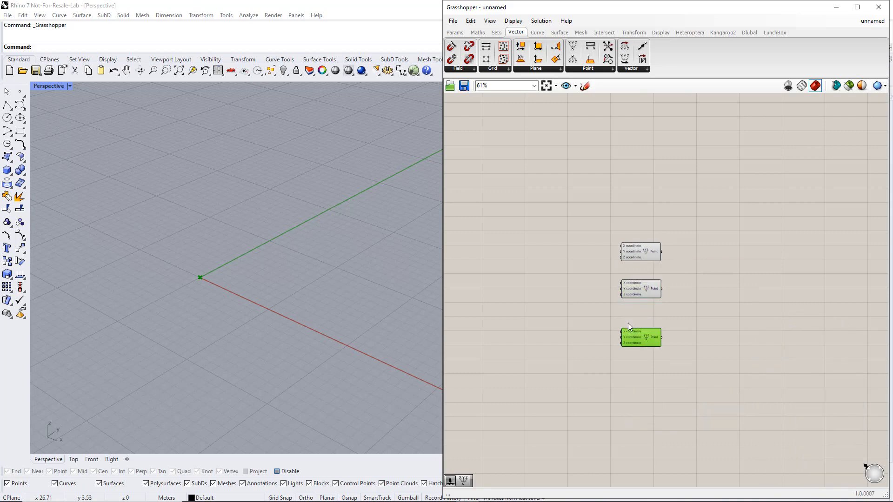
pyautogui.click(581, 288)
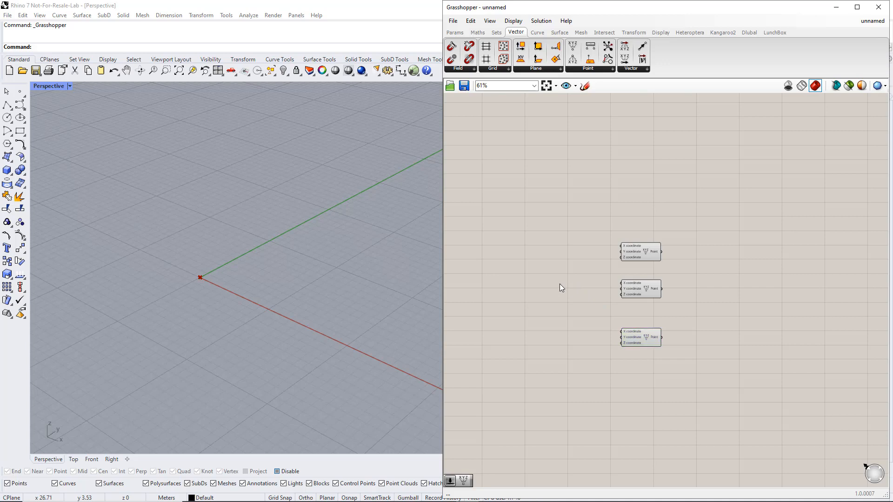
# Step: Add a number slider ranging from 1 to 20 and connect it to the second point's X coordinate
pyautogui.doubleClick(560, 283)
pyautogui.write('1')
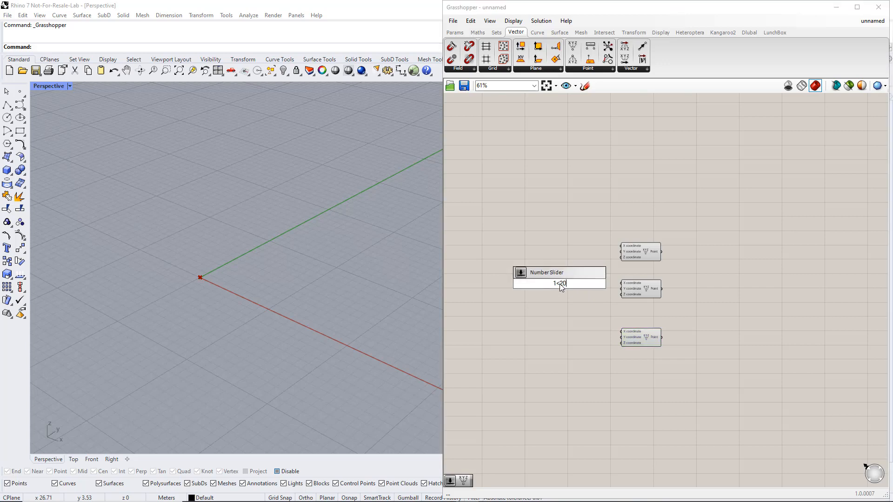
pyautogui.write('<20')
pyautogui.press('Return')
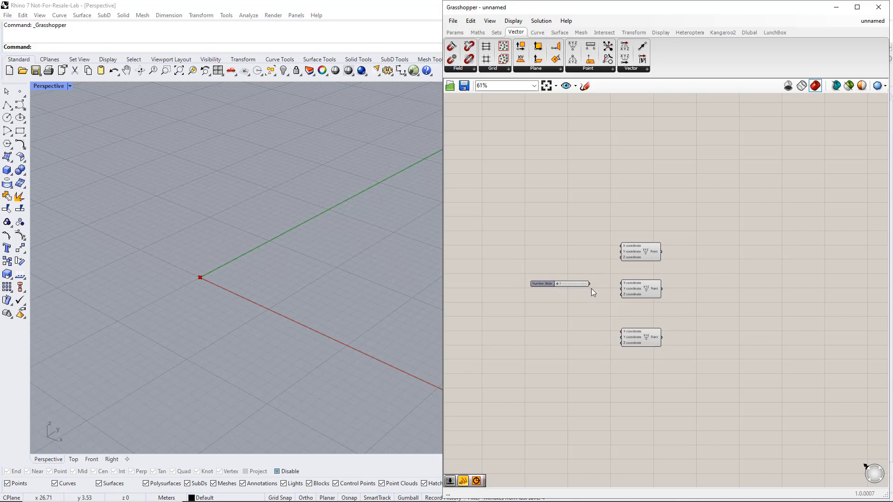
pyautogui.moveTo(604, 285); pyautogui.dragTo(559, 284)
# Step: Rename the slider feeding the second point as Width and set it to 10
pyautogui.rightClick(548, 283)
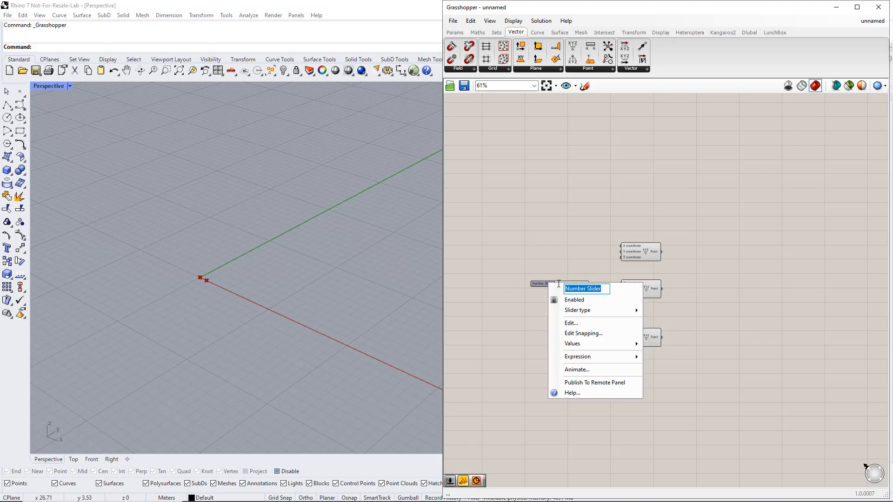
pyautogui.write('Width')
pyautogui.press('Return')
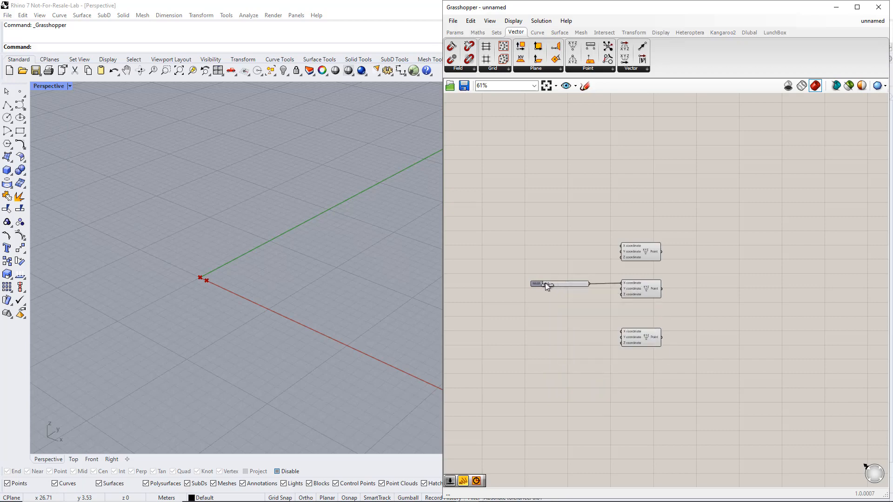
pyautogui.moveTo(546, 285); pyautogui.dragTo(564, 285)
# Step: Add a Division component below the Width slider and connect Width to its A input
pyautogui.click(478, 33)
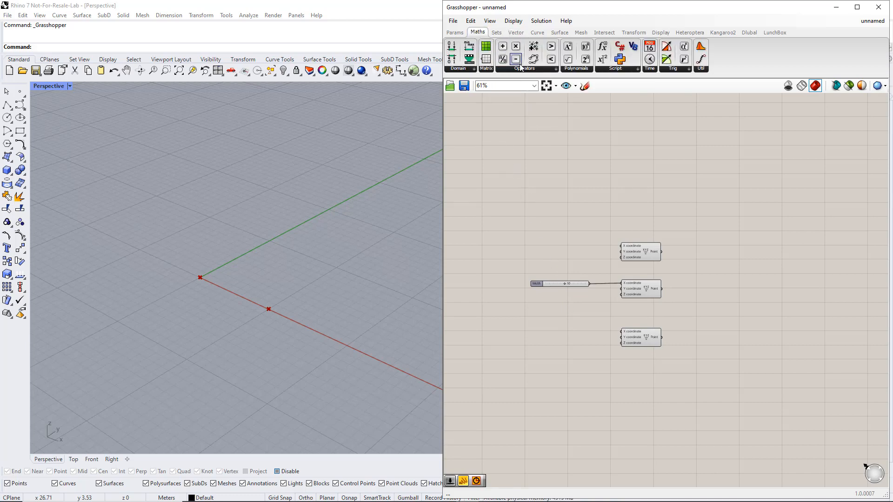
pyautogui.click(523, 67)
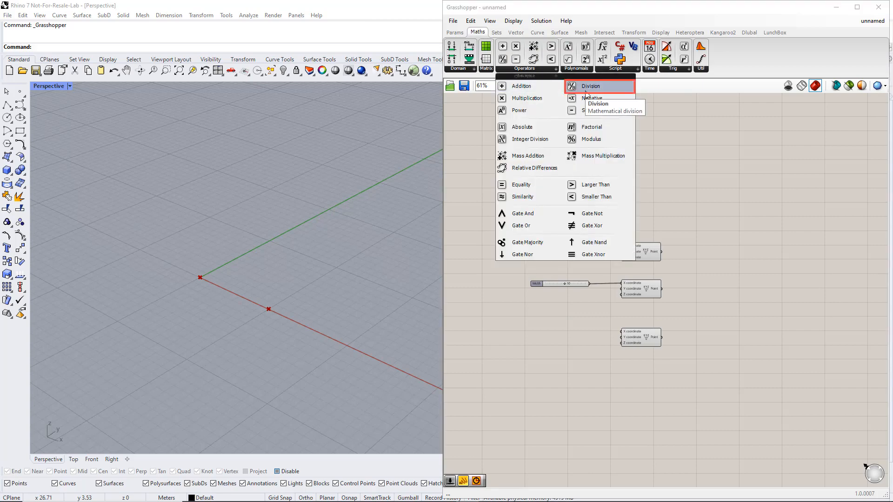
pyautogui.moveTo(585, 94); pyautogui.dragTo(591, 290)
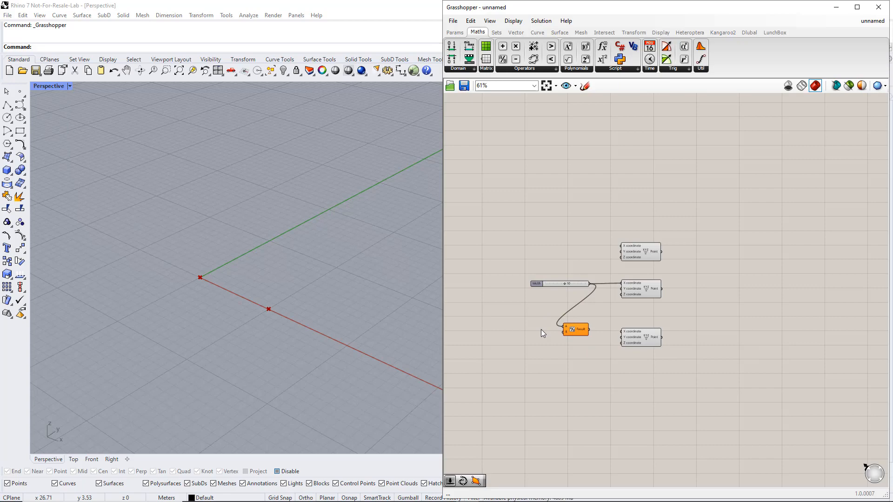
# Step: Add a number slider with value 2 as the divisor and connect the division result to the third point's X coordinate
pyautogui.doubleClick(515, 334)
pyautogui.write('2')
pyautogui.press('Return')
pyautogui.moveTo(545, 333); pyautogui.dragTo(565, 332)
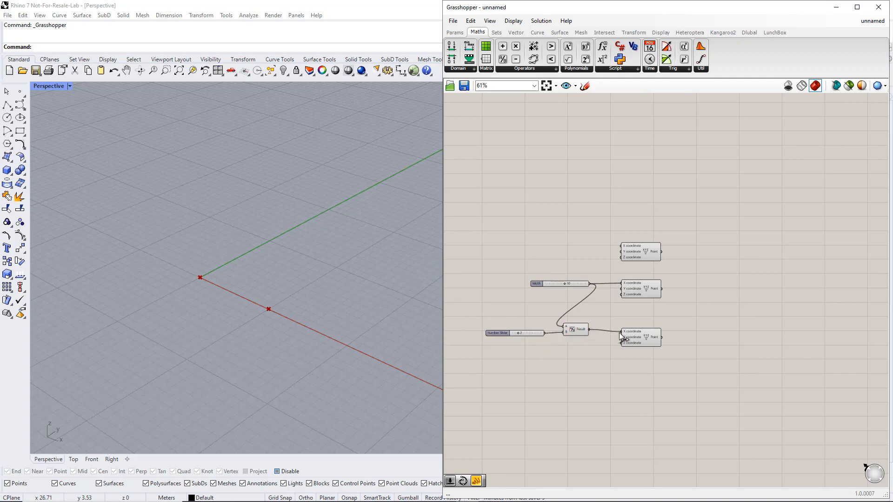
pyautogui.moveTo(619, 333); pyautogui.dragTo(619, 333)
# Step: Add a number slider ranging from 1 to 15 and connect it to the third point's Z coordinate
pyautogui.doubleClick(563, 348)
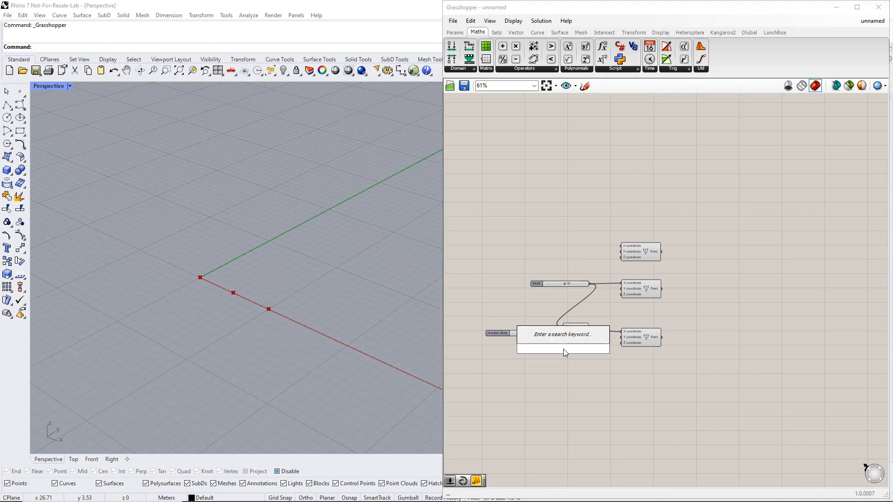
pyautogui.write('1<15')
pyautogui.press('Return')
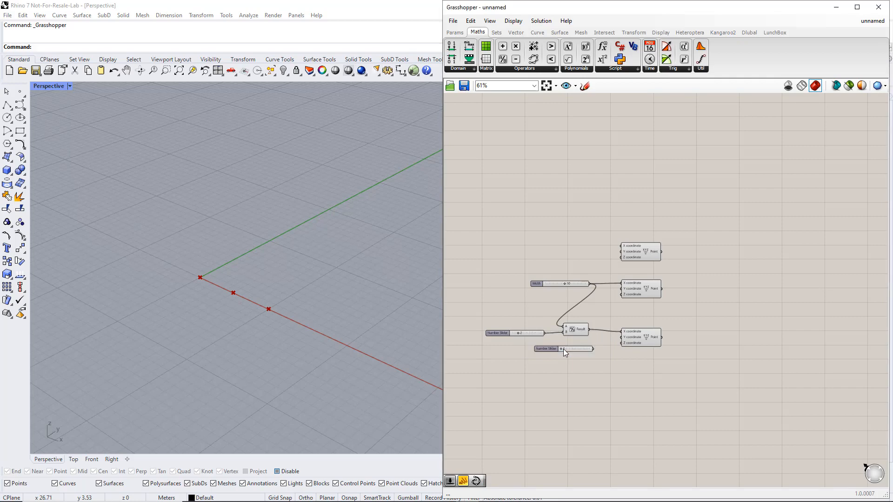
pyautogui.moveTo(594, 349); pyautogui.dragTo(622, 343)
# Step: Rename the Z coordinate slider as Height, and set Width to 11 and Height to 2
pyautogui.rightClick(549, 352)
pyautogui.click(566, 354)
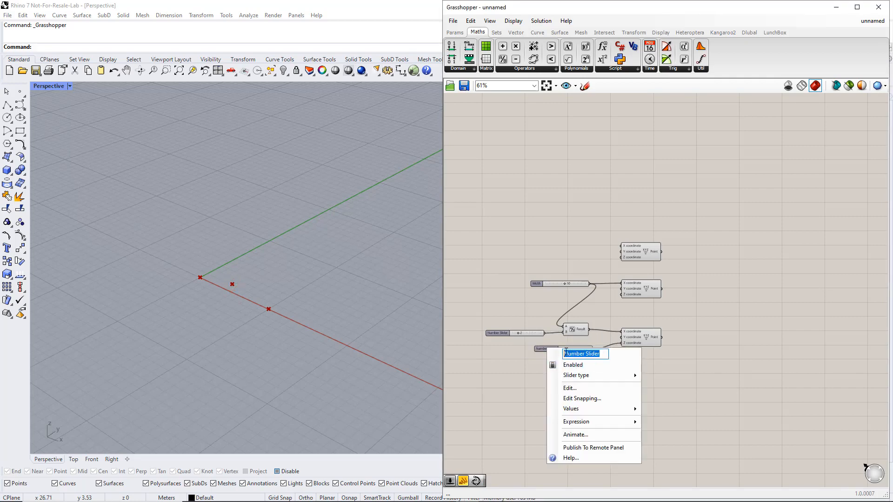
pyautogui.write('Height')
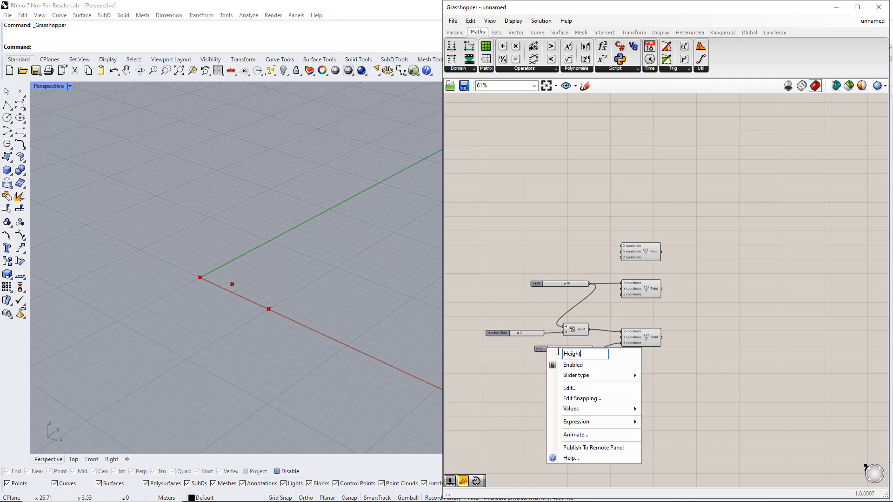
pyautogui.press('Return')
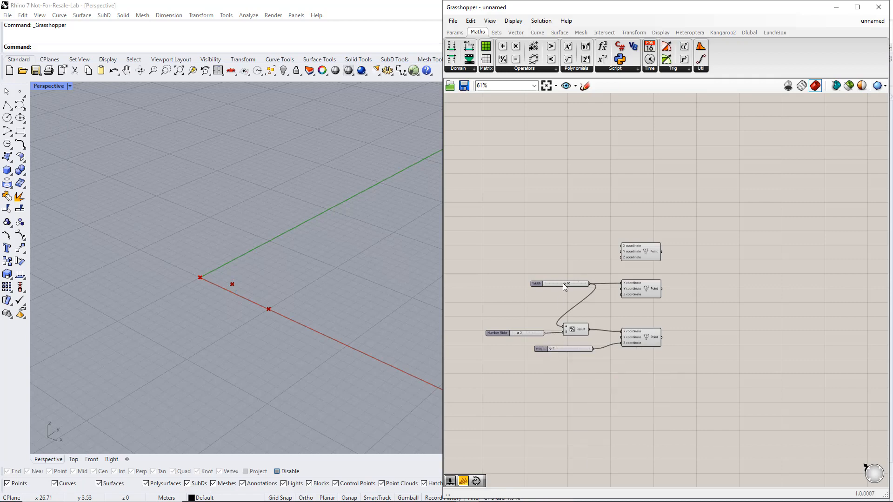
pyautogui.moveTo(565, 285)
pyautogui.mouseDown()
pyautogui.moveTo(556, 283)
pyautogui.moveTo(566, 284)
pyautogui.mouseUp()
pyautogui.moveTo(551, 349); pyautogui.dragTo(555, 350)
# Step: Add an Interpolate curve component beside the three Construct Point components
pyautogui.click(538, 35)
pyautogui.click(632, 69)
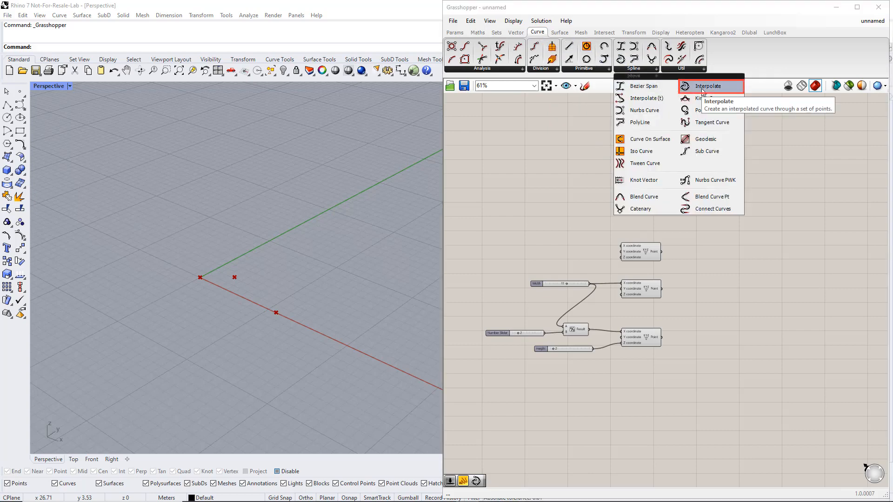
pyautogui.moveTo(702, 91); pyautogui.dragTo(735, 206)
pyautogui.moveTo(745, 295); pyautogui.dragTo(746, 296)
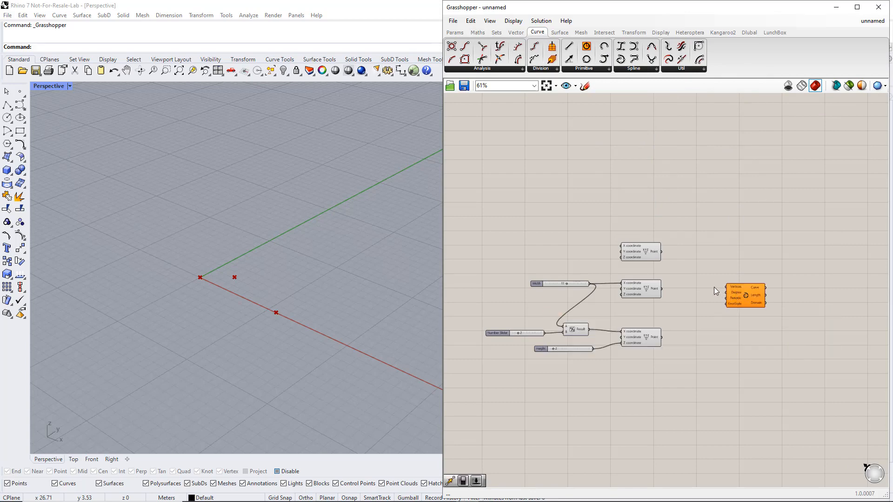
# Step: Connect the first, third and second points, in that order, to the Vertices input of the Interpolate component
pyautogui.click(648, 253)
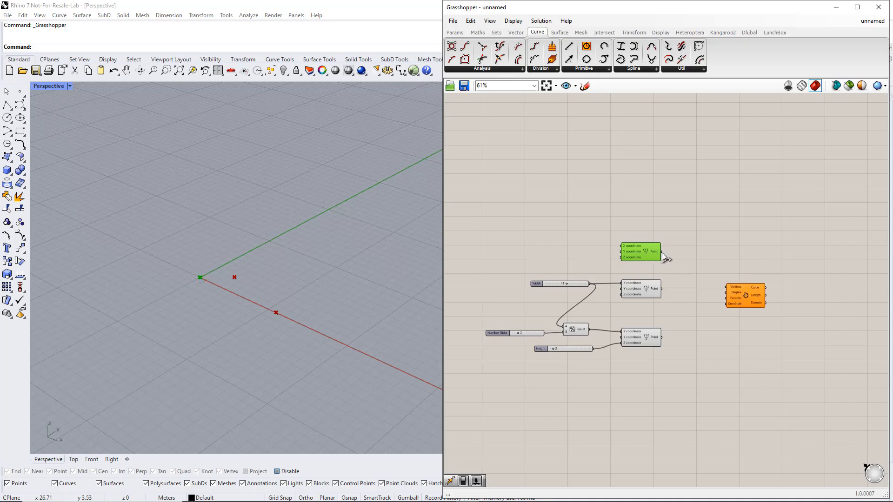
pyautogui.moveTo(662, 253); pyautogui.dragTo(723, 293)
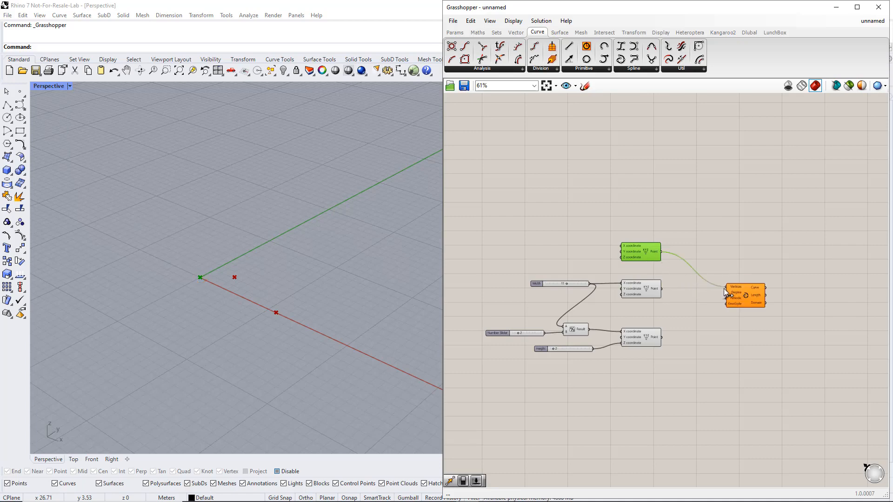
pyautogui.click(644, 289)
pyautogui.click(647, 342)
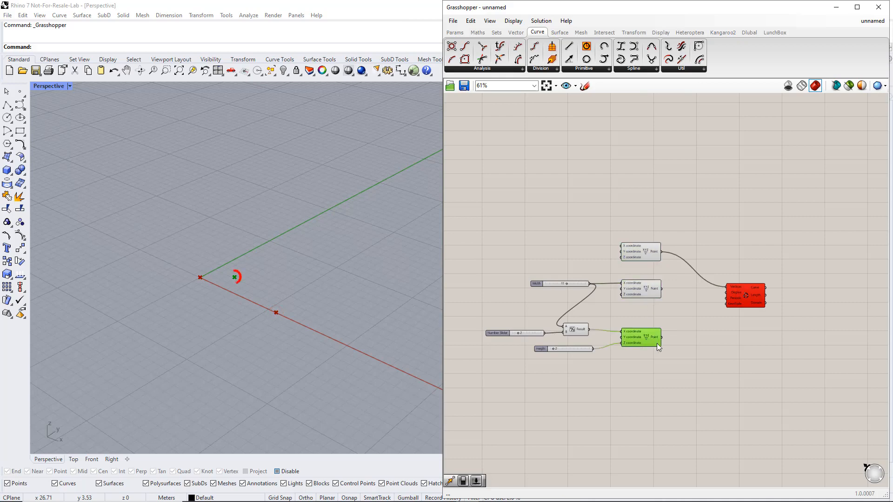
pyautogui.keyDown('shift'); pyautogui.moveTo(663, 339); pyautogui.dragTo(726, 287); pyautogui.keyUp('shift')
pyautogui.keyDown('shift'); pyautogui.moveTo(662, 291); pyautogui.dragTo(727, 287); pyautogui.keyUp('shift')
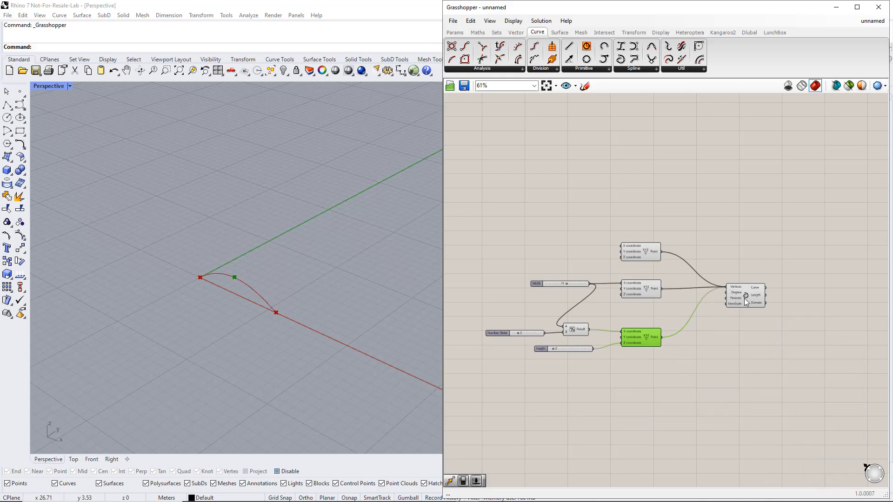
pyautogui.click(744, 299)
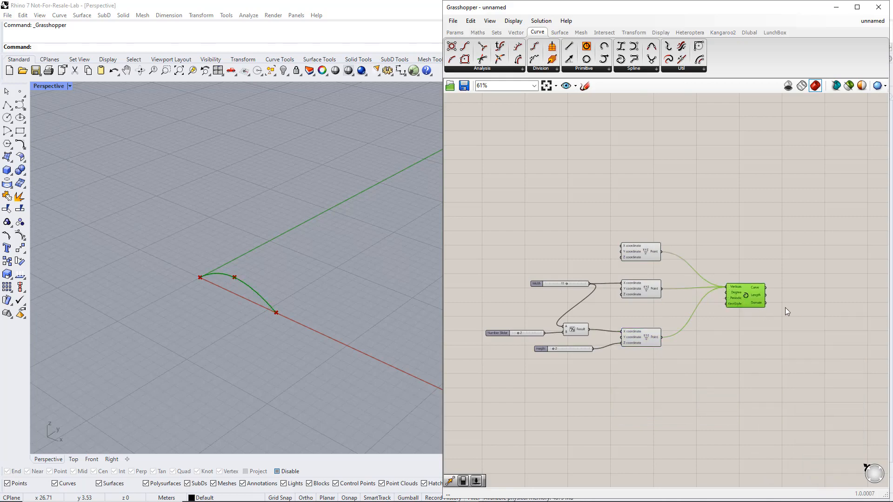
pyautogui.click(812, 305)
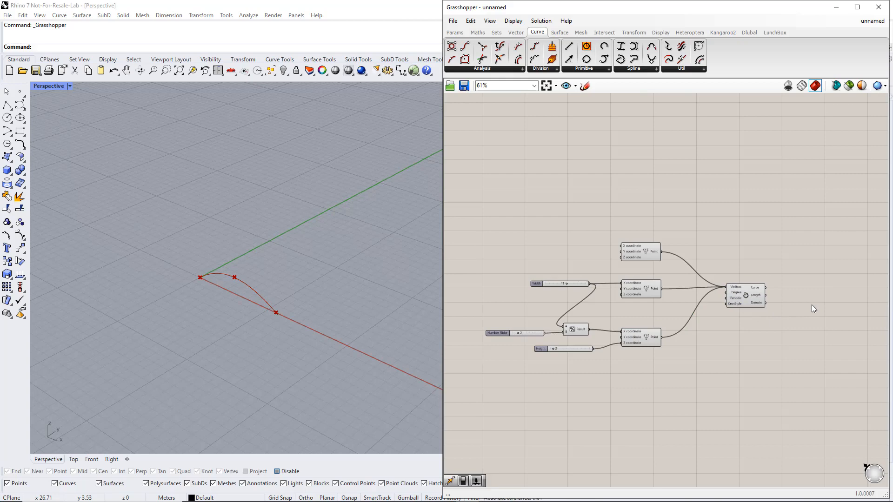
# Step: Add a Move component, feed the interpolated curve into its Geometry input, and reposition it higher on the canvas
pyautogui.click(638, 33)
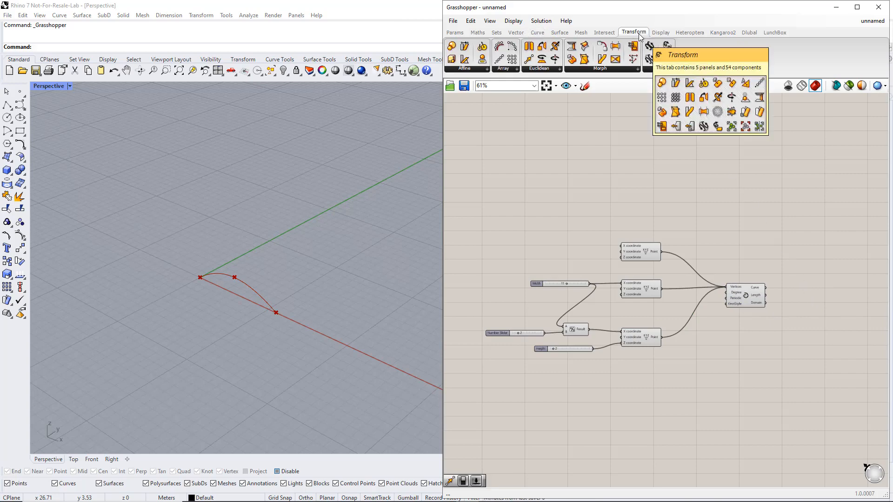
pyautogui.click(549, 69)
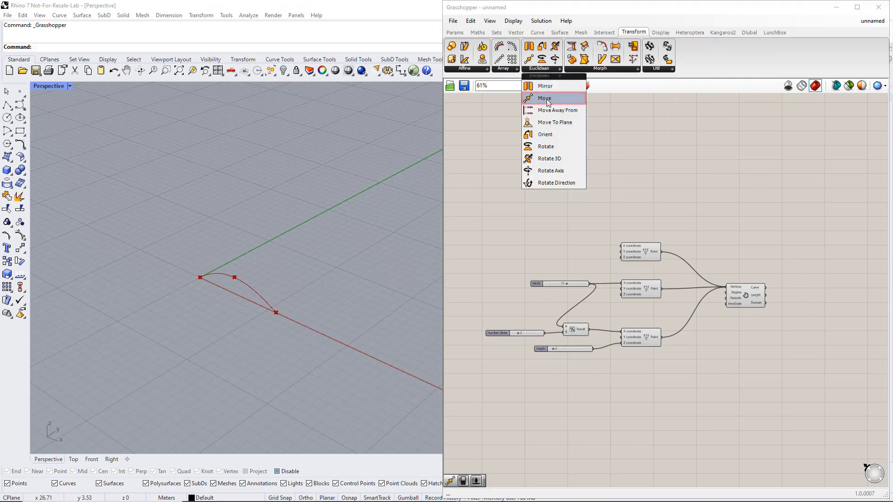
pyautogui.moveTo(548, 102); pyautogui.dragTo(710, 224)
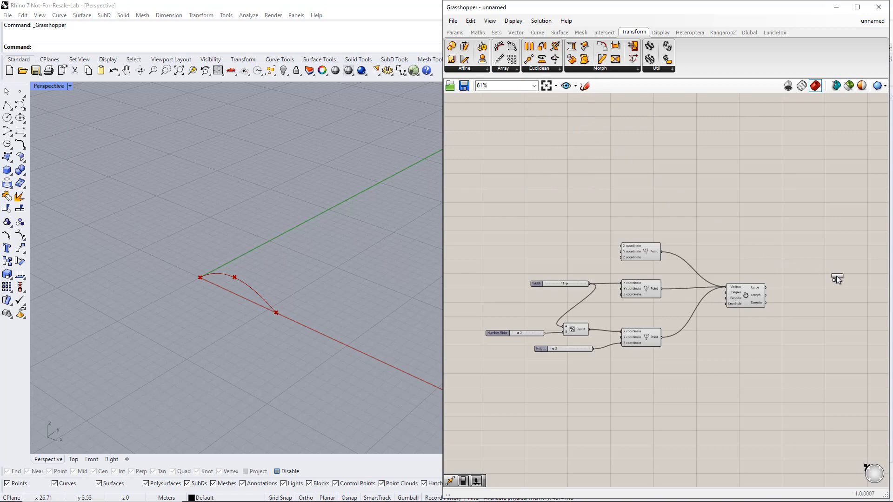
pyautogui.moveTo(843, 286); pyautogui.dragTo(843, 286)
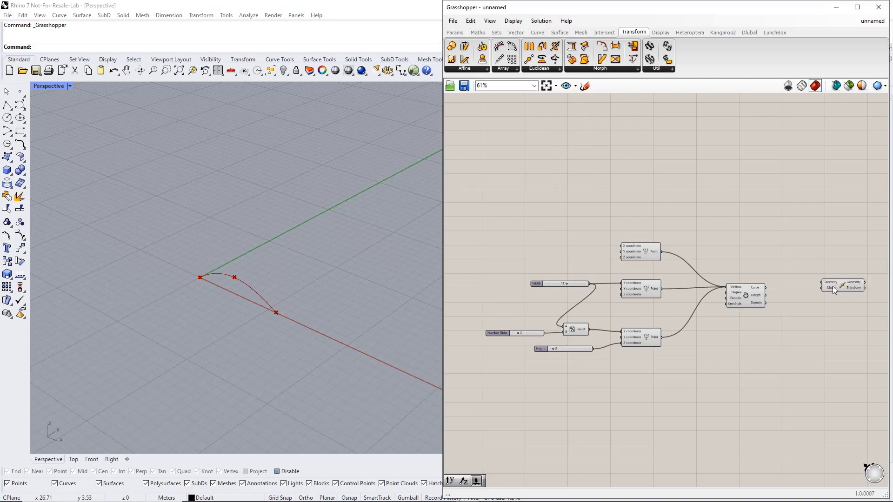
pyautogui.moveTo(766, 289); pyautogui.dragTo(822, 282)
pyautogui.moveTo(837, 289); pyautogui.dragTo(839, 232)
pyautogui.click(838, 240)
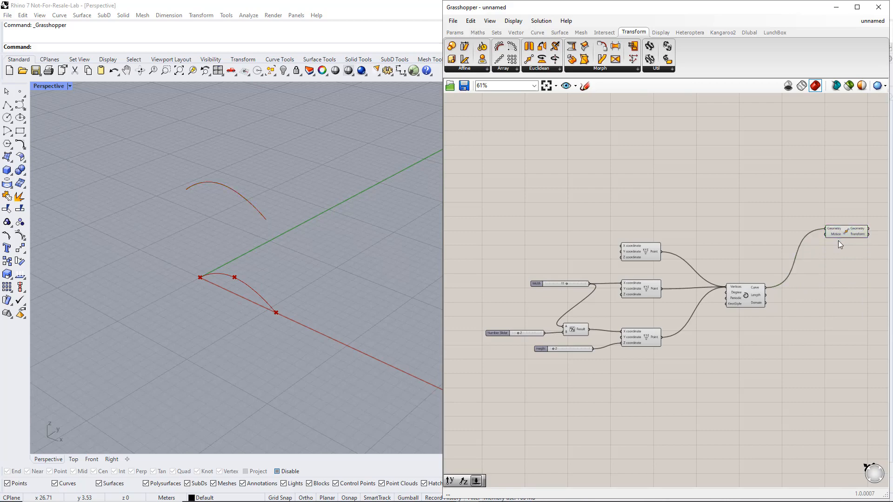
# Step: Add a Unit Y vector component just before the Move component
pyautogui.click(519, 33)
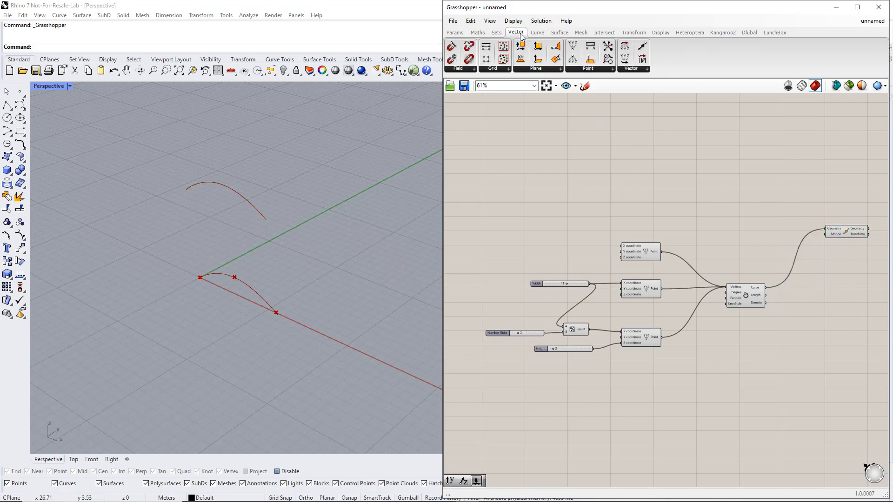
pyautogui.click(637, 70)
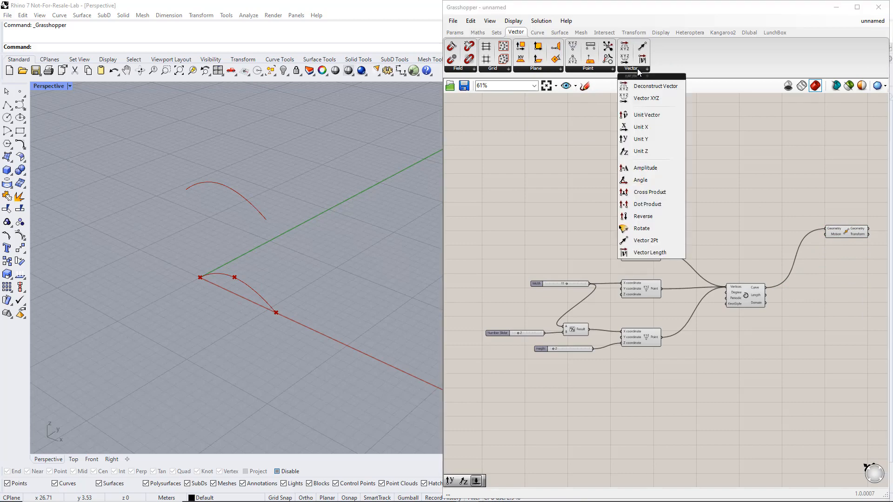
pyautogui.click(648, 140)
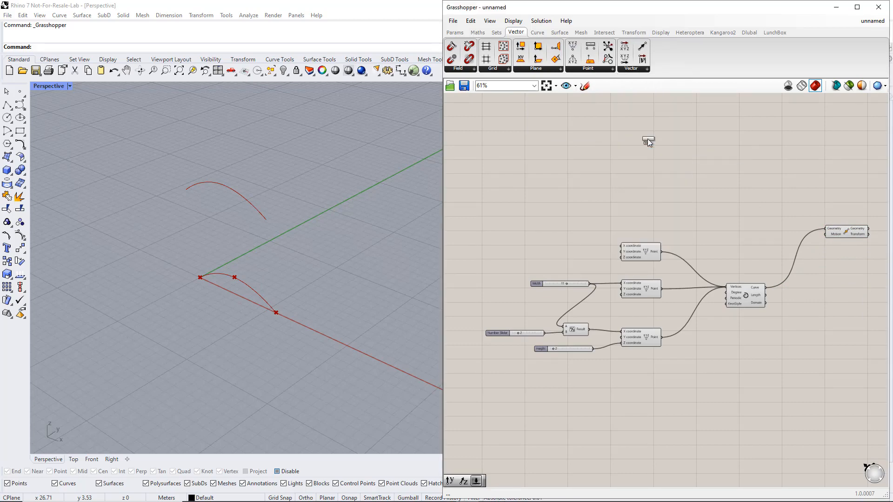
pyautogui.click(764, 233)
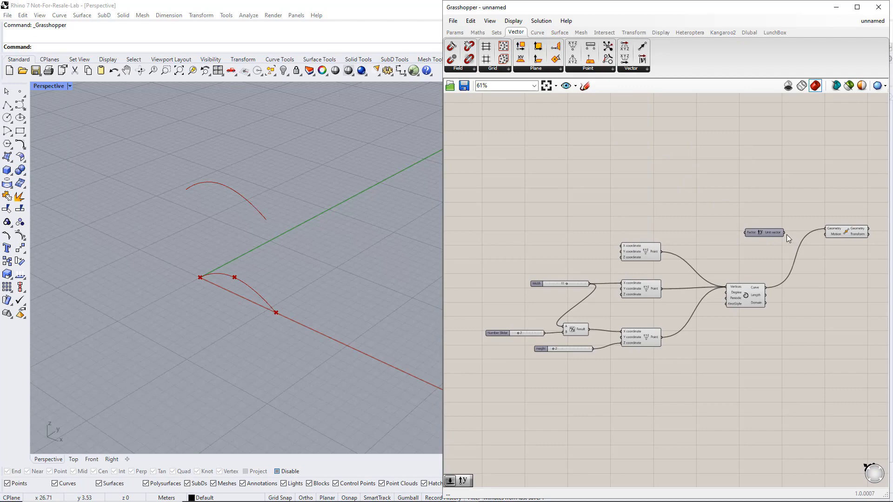
# Step: Connect the Unit Y vector to the Move component's Motion input and drive its Factor with a number slider created as 1<30
pyautogui.moveTo(784, 232)
pyautogui.mouseDown()
pyautogui.moveTo(826, 234)
pyautogui.moveTo(789, 236)
pyautogui.mouseUp()
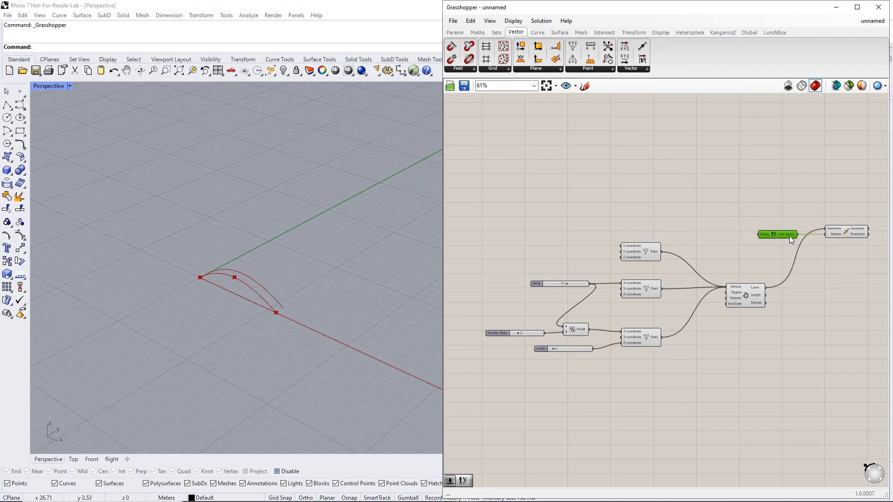
pyautogui.doubleClick(714, 231)
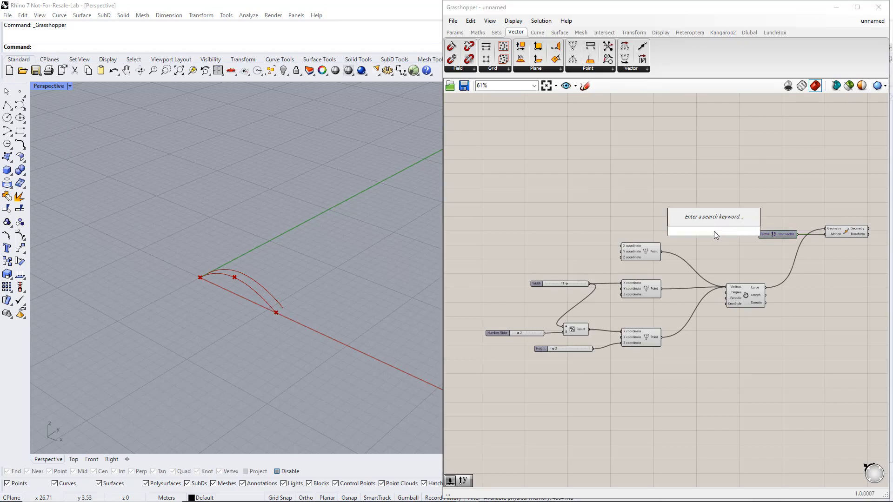
pyautogui.write('1<30')
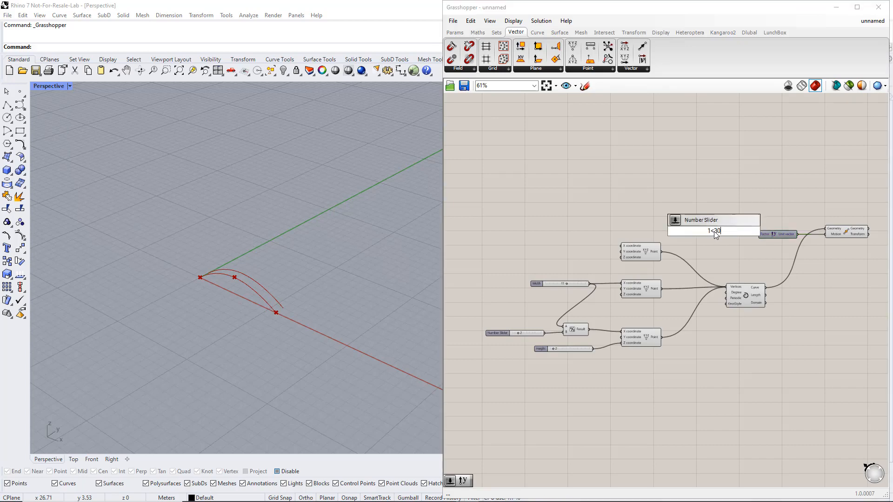
pyautogui.press('Return')
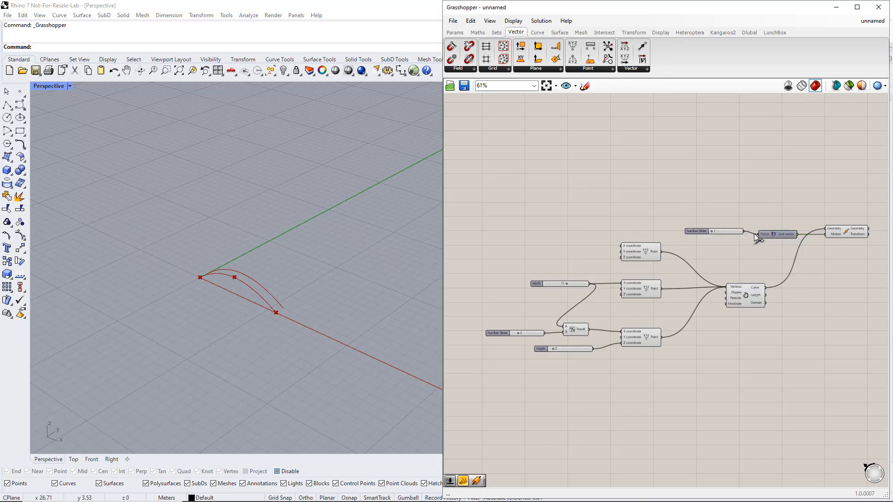
# Step: Rename the slider feeding the Unit Y factor as Length
pyautogui.rightClick(714, 233)
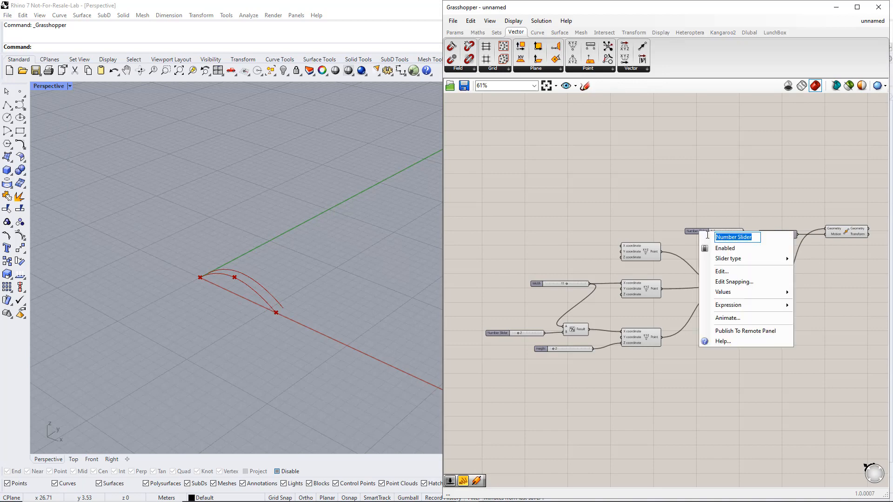
pyautogui.write('Length')
pyautogui.press('Return')
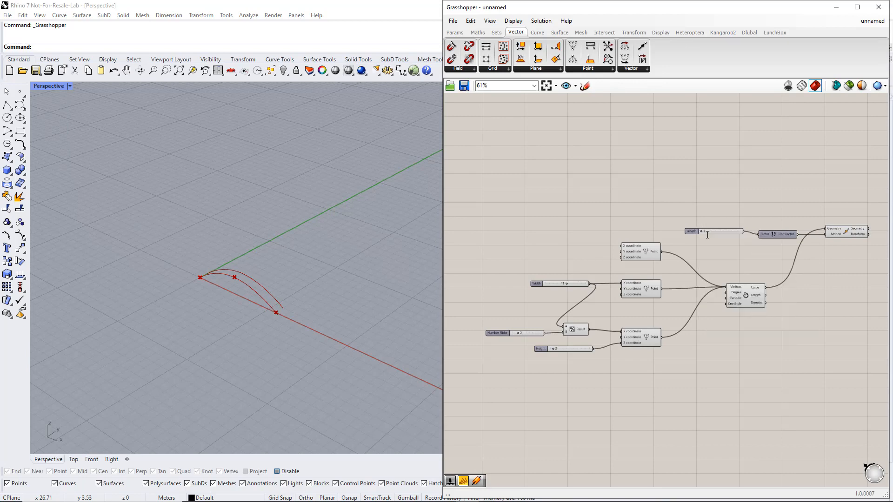
# Step: Stack three copies of the Move component below the original and feed the first point into the second Move's Geometry input
pyautogui.moveTo(836, 269); pyautogui.dragTo(771, 231, button='right')
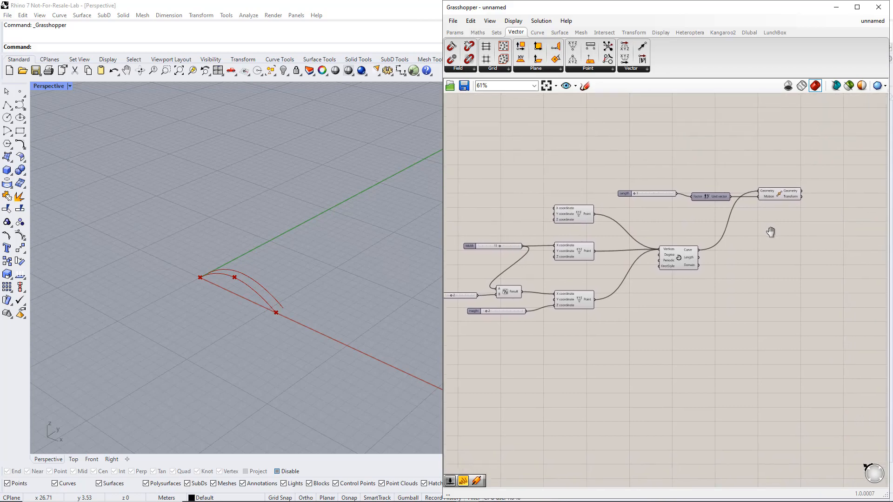
pyautogui.moveTo(781, 194); pyautogui.dragTo(794, 294)
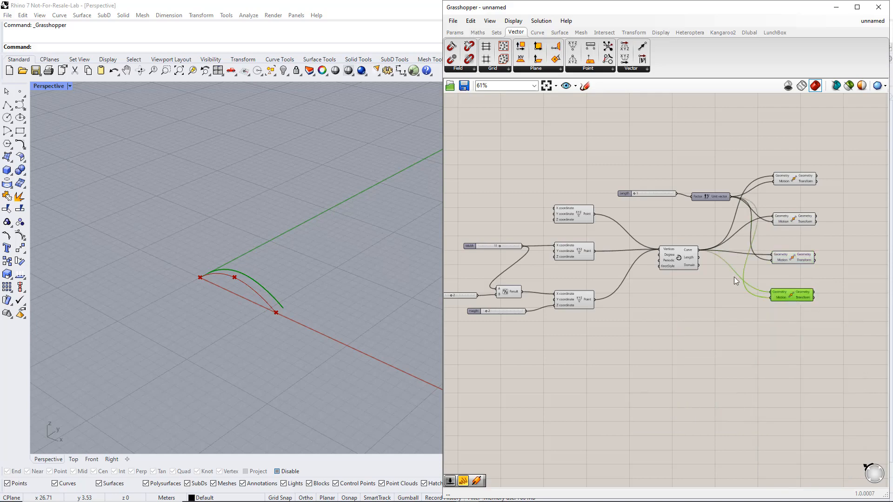
pyautogui.click(590, 218)
pyautogui.moveTo(595, 214); pyautogui.dragTo(777, 221)
pyautogui.click(793, 219)
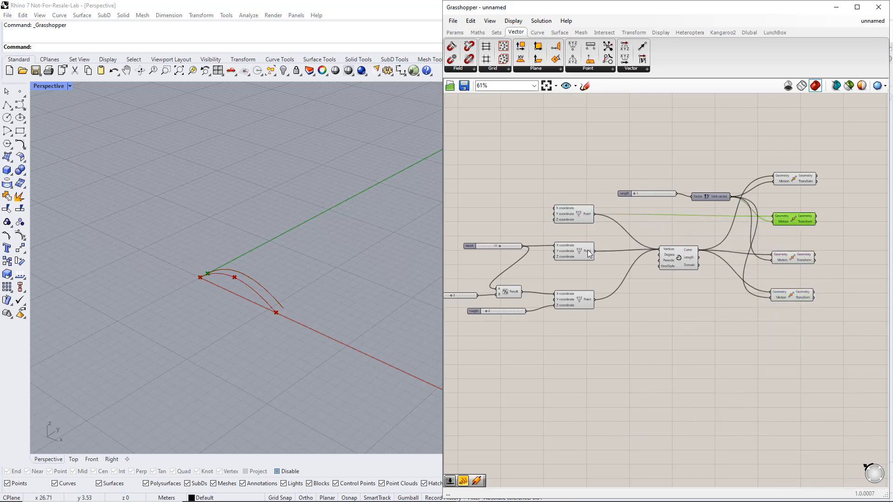
# Step: Set the width slider to 12 and raise the Length slider to about 20
pyautogui.moveTo(498, 247); pyautogui.dragTo(501, 247)
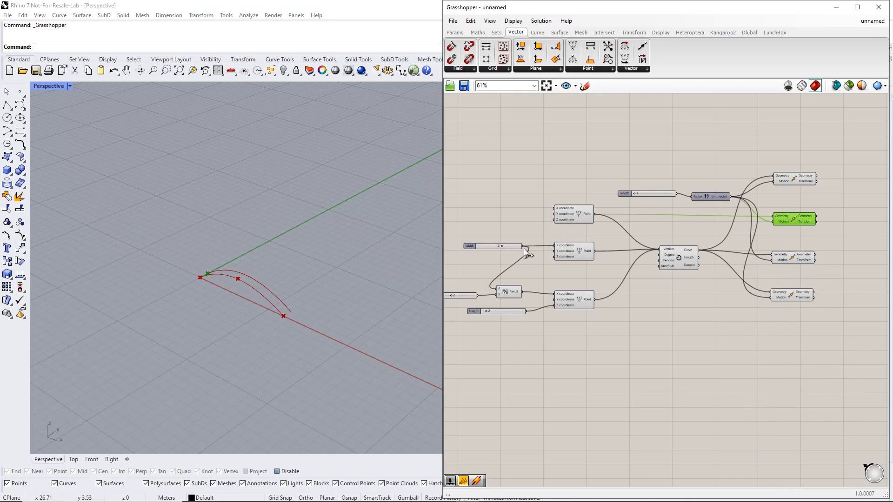
pyautogui.moveTo(634, 193); pyautogui.dragTo(659, 191)
pyautogui.click(657, 210)
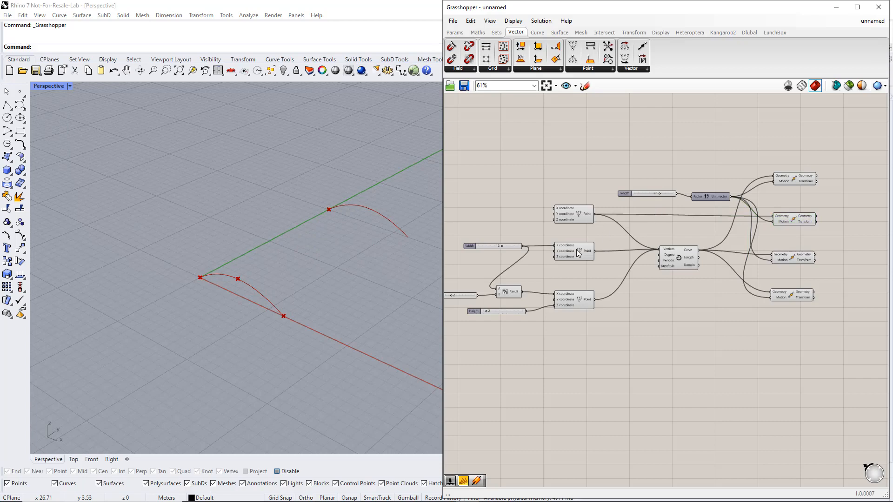
# Step: Feed the second point into the third Move's Geometry input and the third point into the fourth Move's Geometry input
pyautogui.click(578, 250)
pyautogui.moveTo(594, 251); pyautogui.dragTo(660, 251)
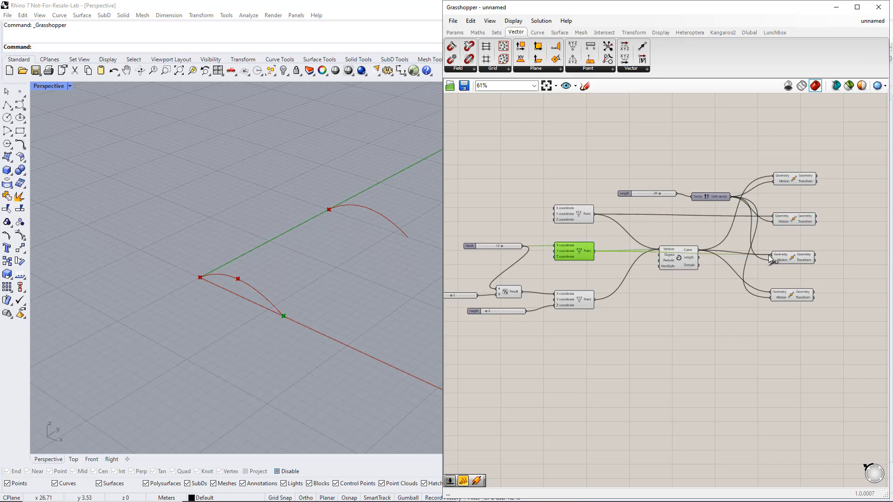
pyautogui.click(793, 257)
pyautogui.click(576, 299)
pyautogui.moveTo(595, 300); pyautogui.dragTo(773, 296)
pyautogui.click(788, 296)
pyautogui.click(833, 329)
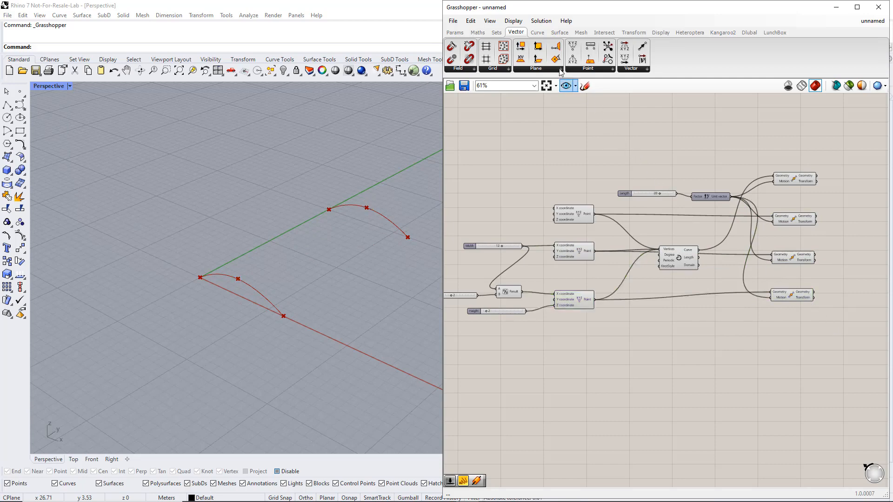
# Step: Add a Line component from the first point to its moved copy, and duplicate the Line component just below
pyautogui.click(537, 33)
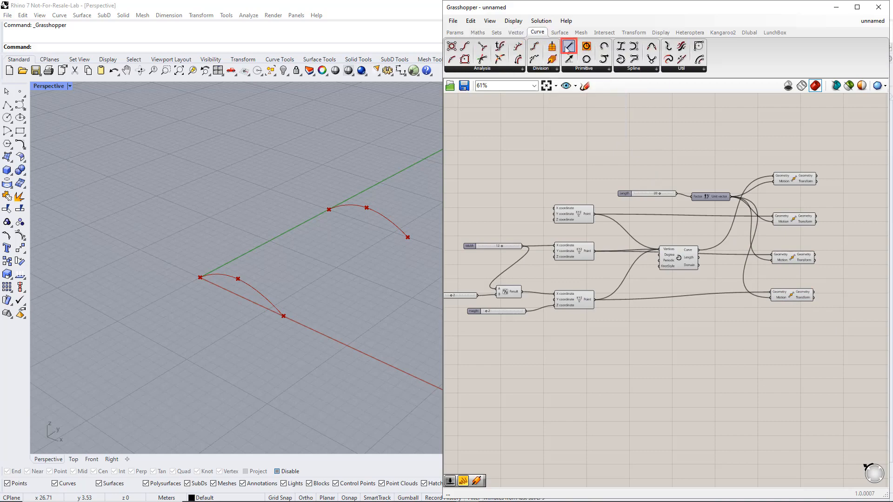
pyautogui.moveTo(568, 47); pyautogui.dragTo(858, 330)
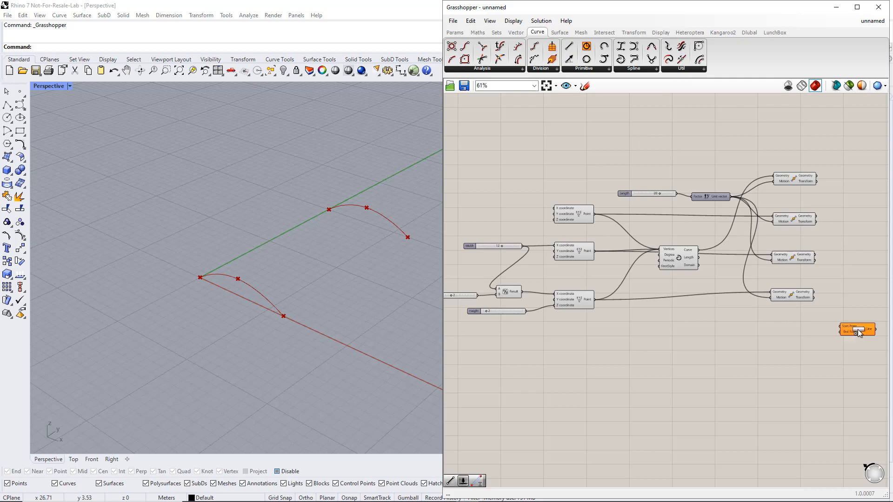
pyautogui.moveTo(855, 338); pyautogui.dragTo(799, 332, button='right')
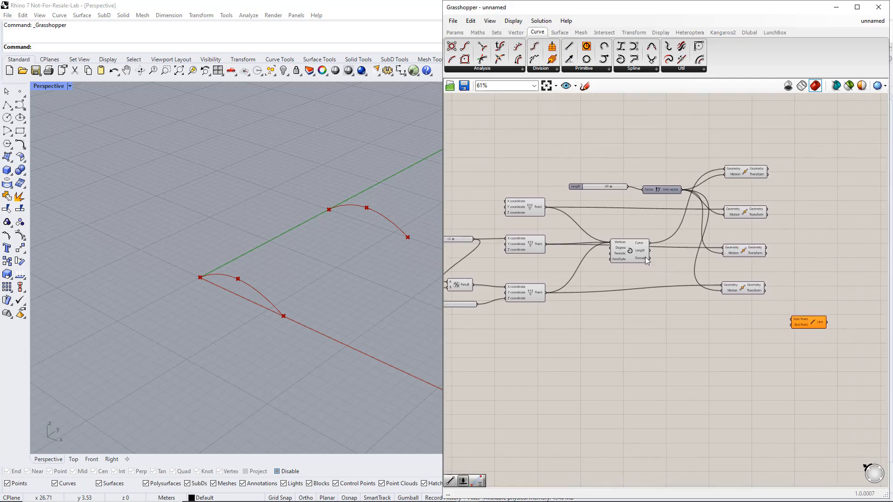
pyautogui.click(525, 207)
pyautogui.moveTo(546, 207); pyautogui.dragTo(792, 319)
pyautogui.moveTo(767, 209); pyautogui.dragTo(807, 349)
pyautogui.click(804, 322)
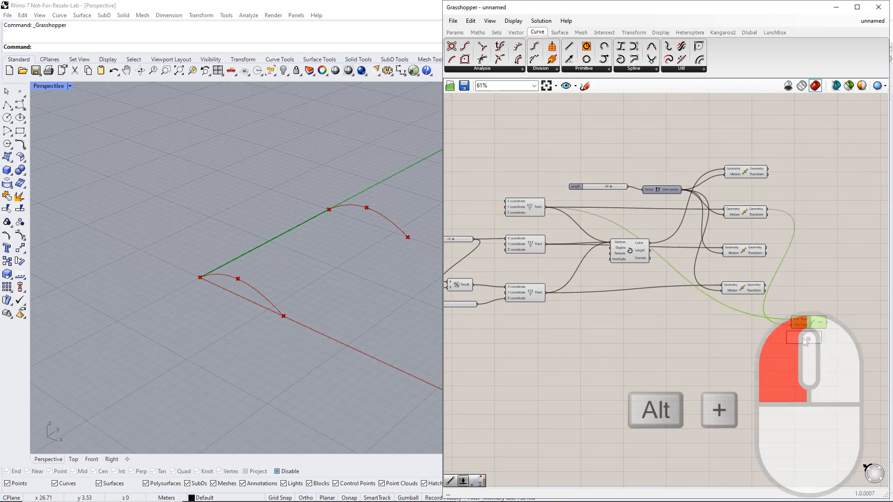
# Step: Rewire the second Line to run from the second point to its moved copy, and duplicate that Line component below
pyautogui.click(535, 248)
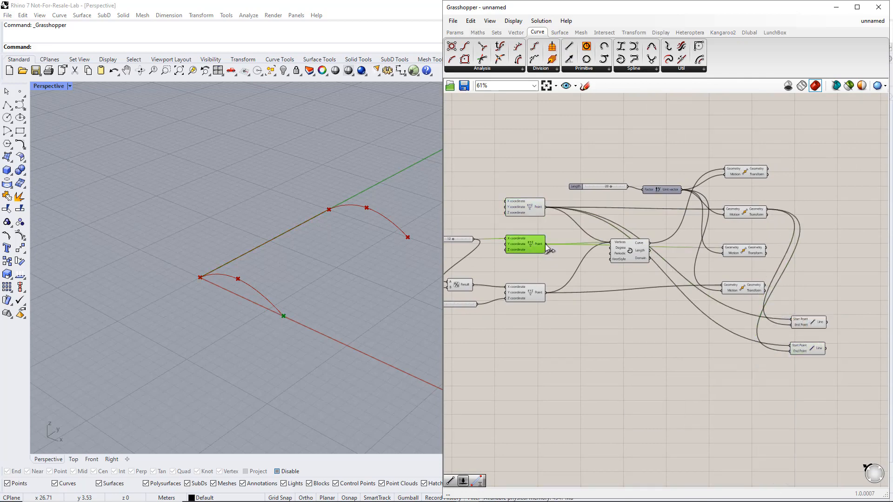
pyautogui.moveTo(545, 244); pyautogui.dragTo(792, 346)
pyautogui.click(762, 253)
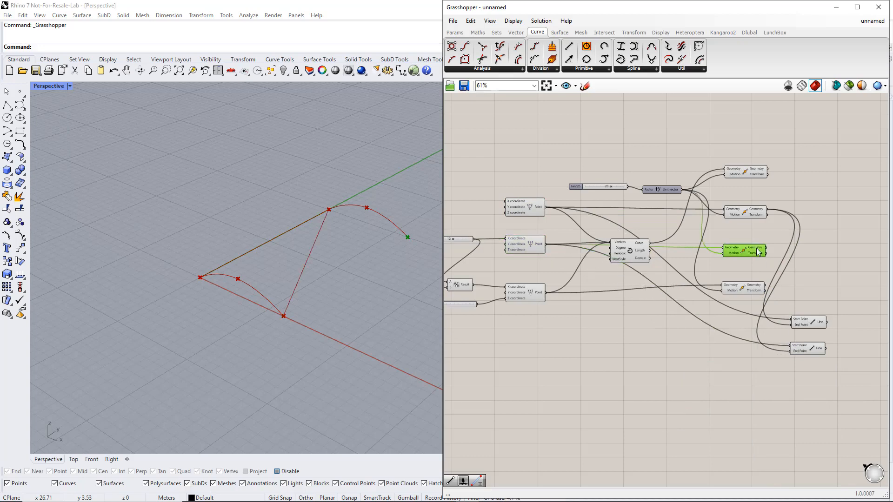
pyautogui.moveTo(766, 248); pyautogui.dragTo(807, 376)
pyautogui.click(808, 349)
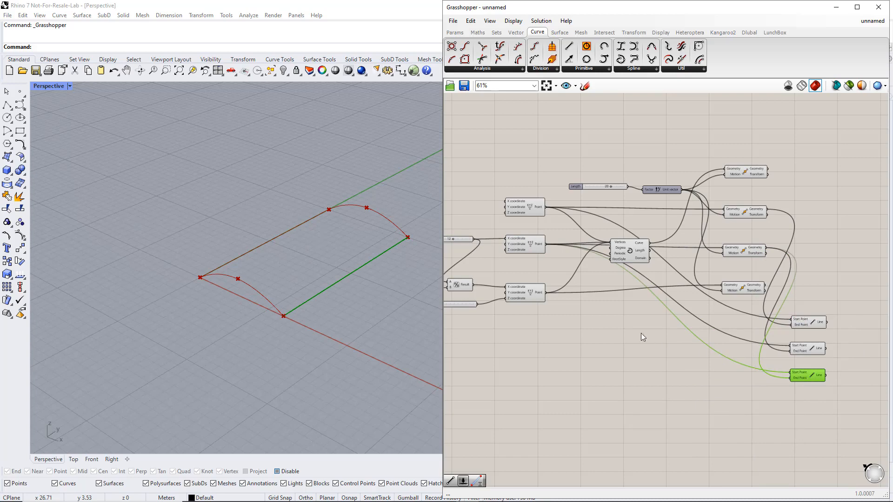
# Step: Rewire the third Line's Start Point to the third point and its End Point to that point's moved copy
pyautogui.click(532, 296)
pyautogui.moveTo(546, 293); pyautogui.dragTo(790, 377)
pyautogui.click(751, 289)
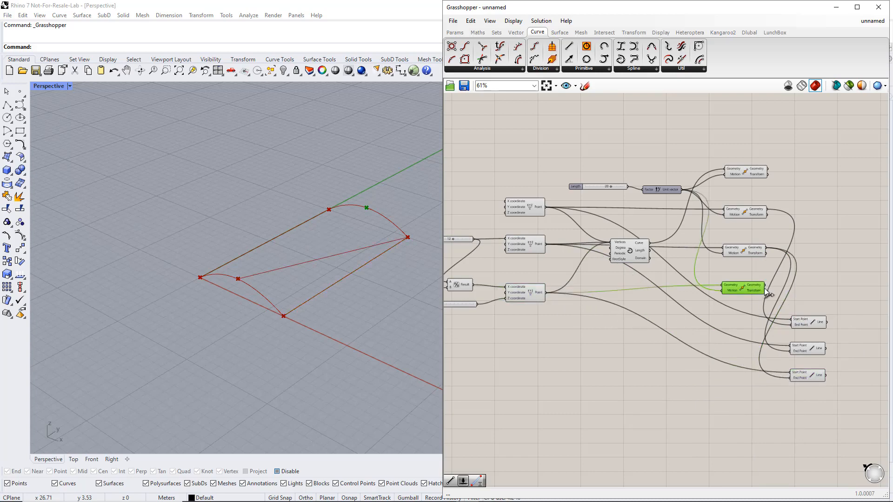
pyautogui.moveTo(765, 285); pyautogui.dragTo(787, 376)
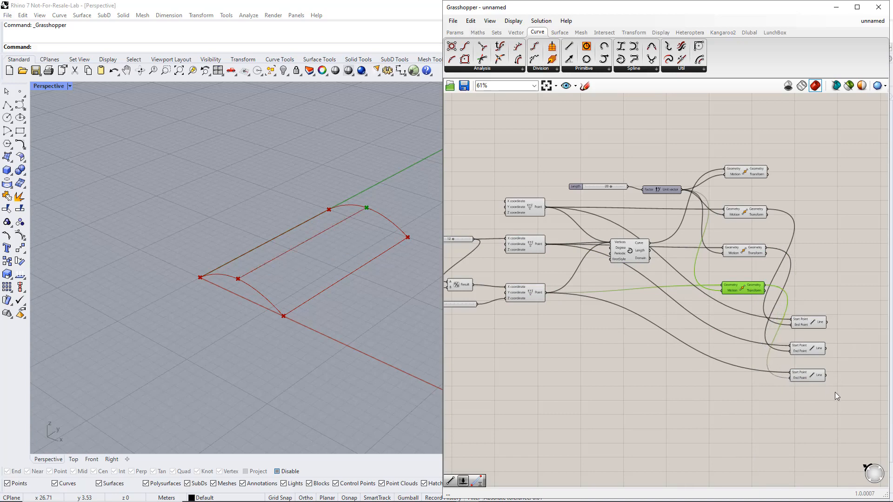
pyautogui.moveTo(836, 392); pyautogui.dragTo(806, 310)
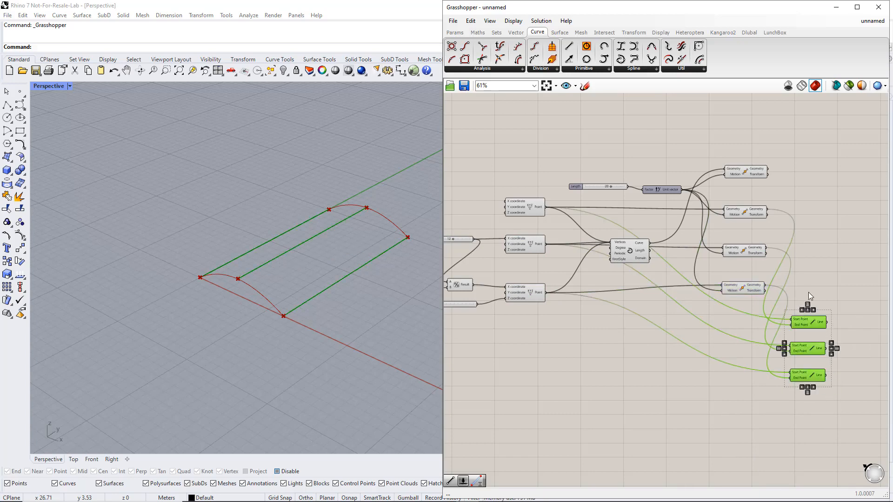
pyautogui.click(808, 293)
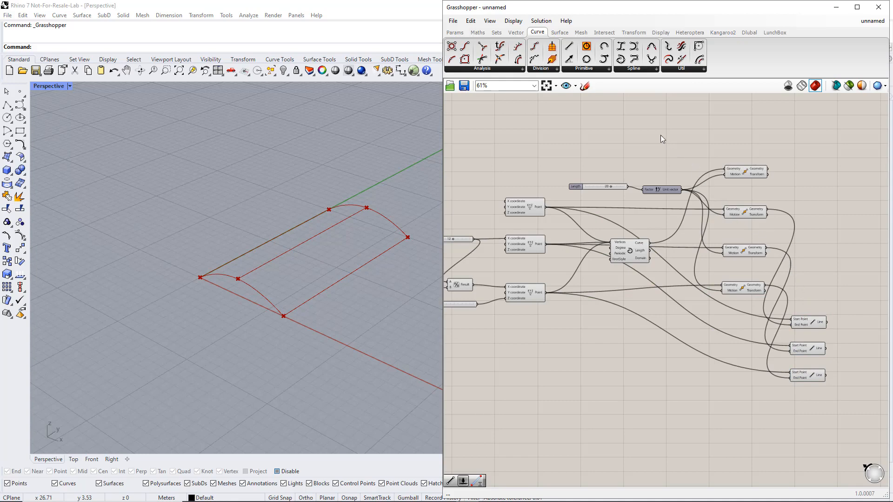
# Step: Add a Loft component above and beyond the first Move component
pyautogui.click(559, 32)
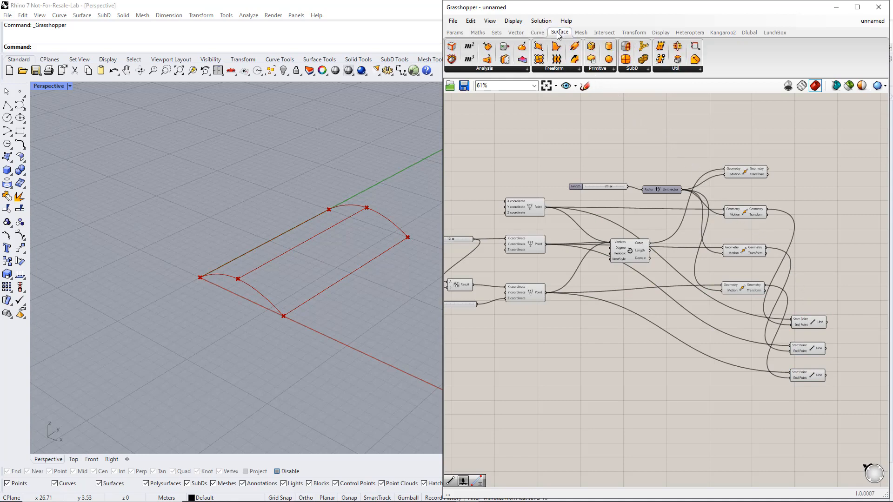
pyautogui.click(562, 70)
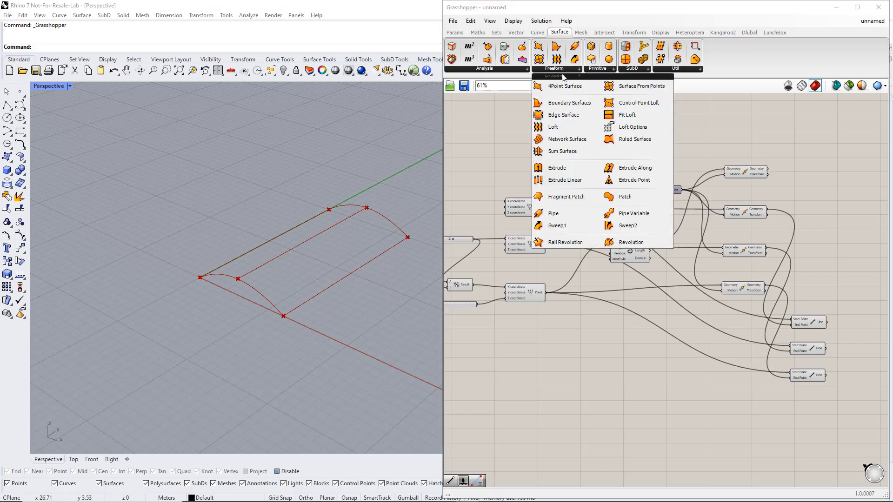
pyautogui.click(558, 127)
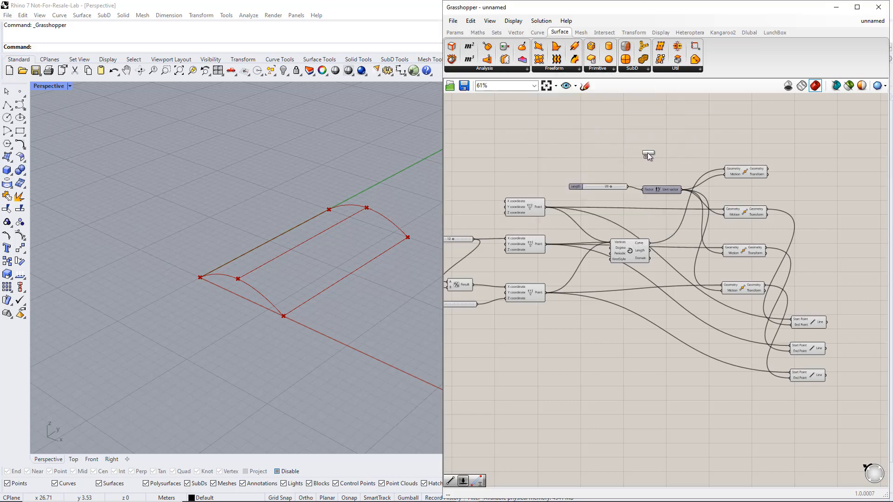
pyautogui.click(829, 148)
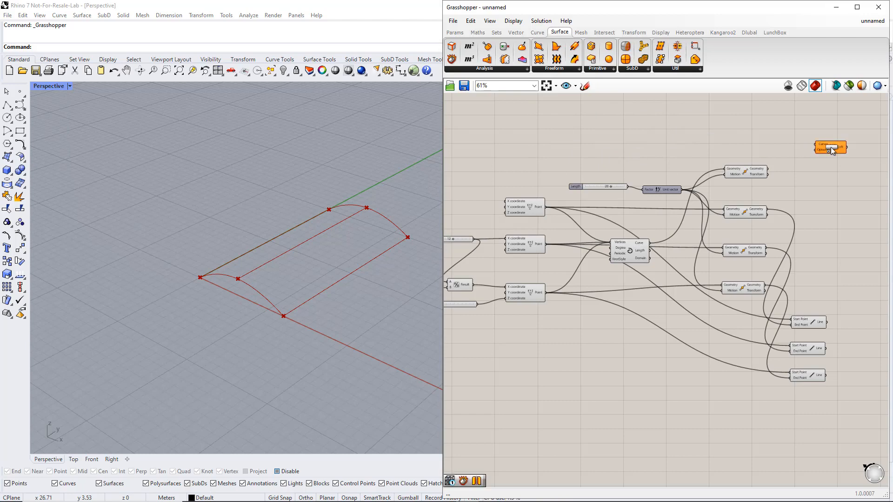
# Step: Connect the interpolated arch curve and its moved copy to the Loft component's Curves input
pyautogui.click(629, 252)
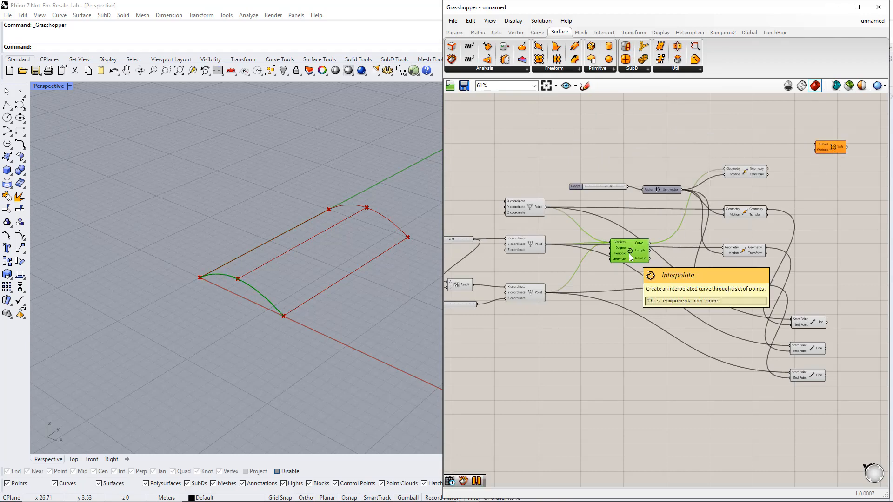
pyautogui.moveTo(649, 242); pyautogui.dragTo(816, 145)
pyautogui.click(757, 173)
pyautogui.keyDown('shift'); pyautogui.moveTo(767, 174); pyautogui.dragTo(824, 148); pyautogui.keyUp('shift')
pyautogui.click(830, 150)
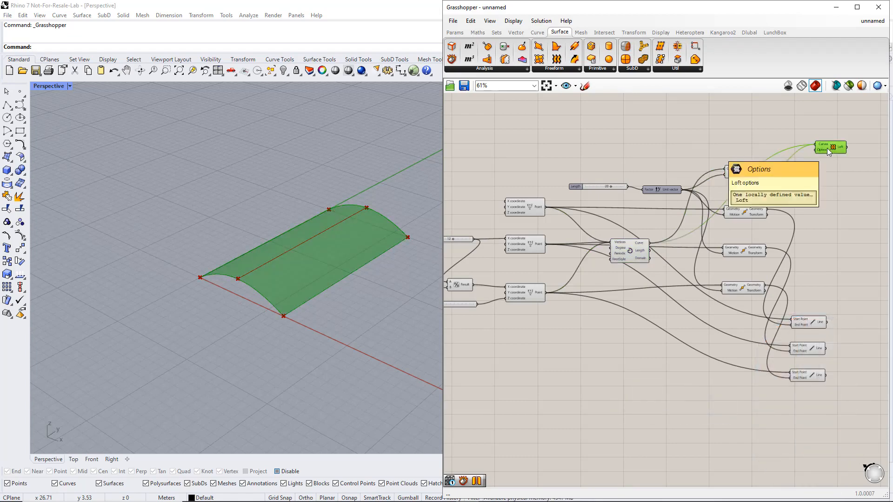
# Step: Set the Length slider to 11
pyautogui.moveTo(610, 186); pyautogui.dragTo(598, 188)
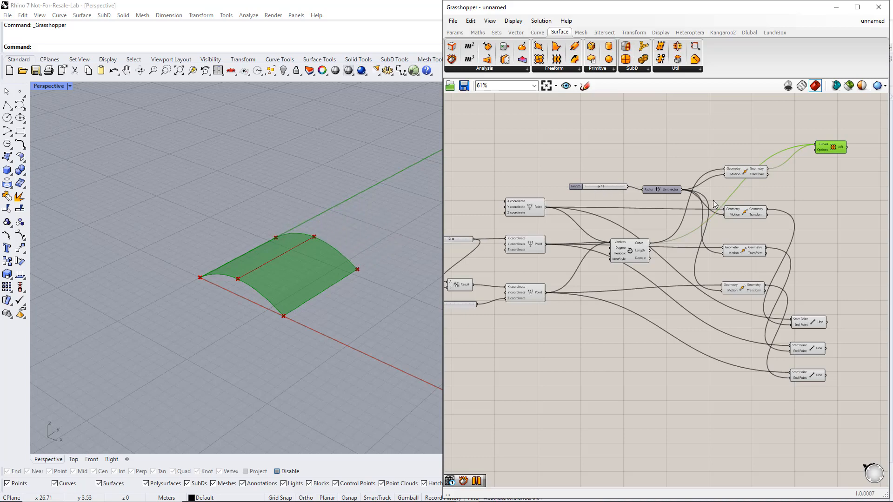
pyautogui.click(824, 220)
# Step: Add a Mirror component beyond the Loft component, level with it
pyautogui.moveTo(858, 377); pyautogui.dragTo(739, 136)
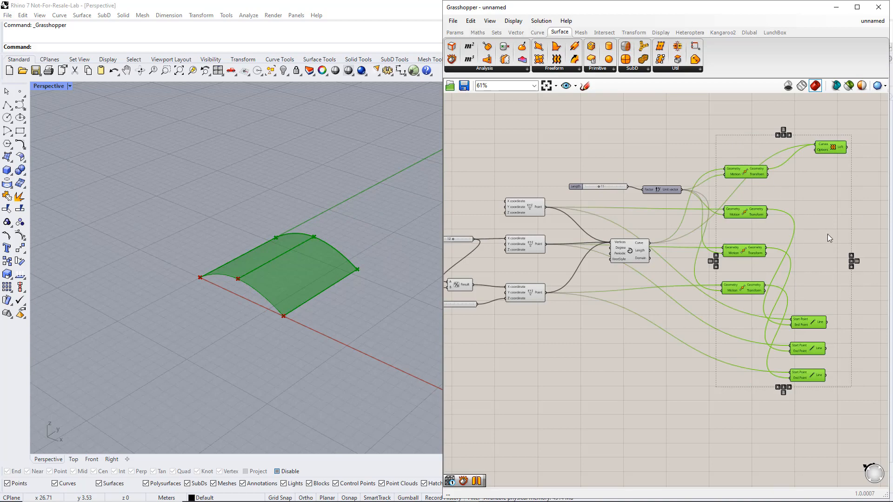
pyautogui.moveTo(827, 234); pyautogui.dragTo(734, 252, button='right')
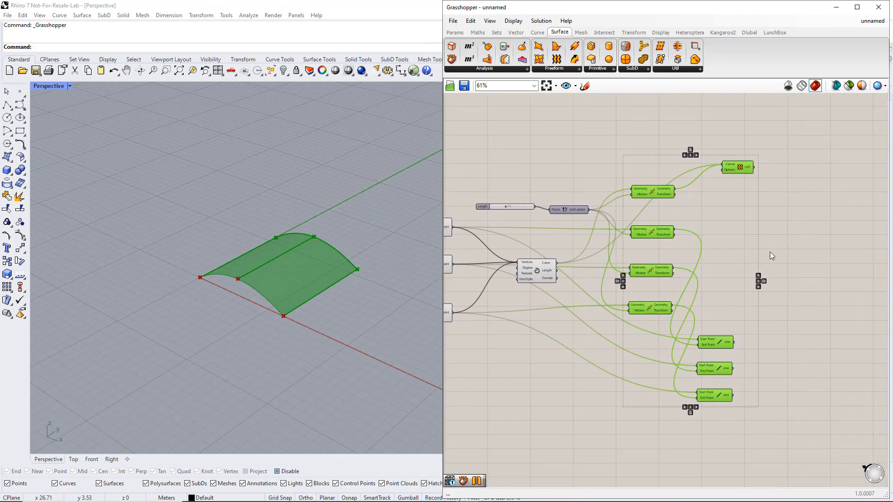
pyautogui.click(814, 254)
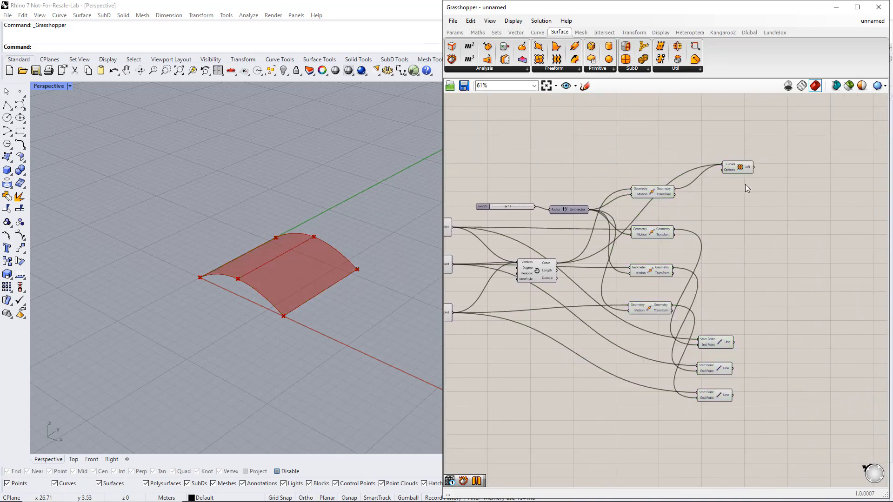
pyautogui.click(634, 32)
pyautogui.click(557, 70)
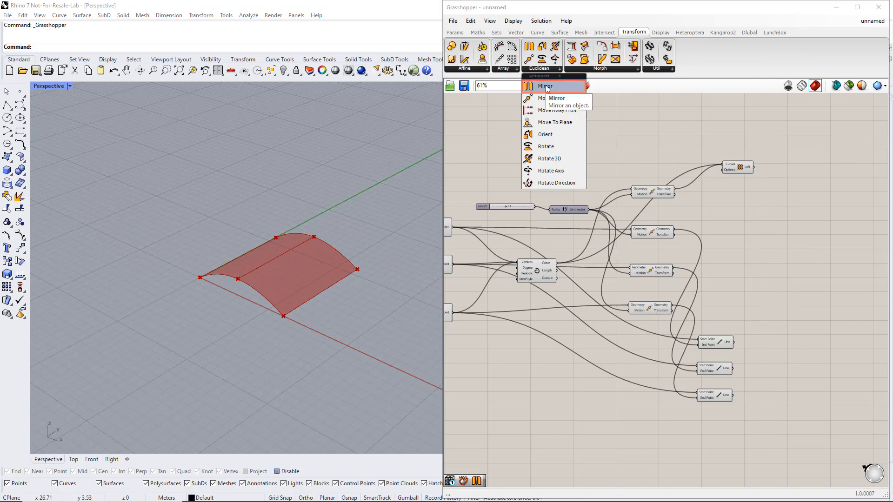
pyautogui.moveTo(548, 85); pyautogui.dragTo(824, 167)
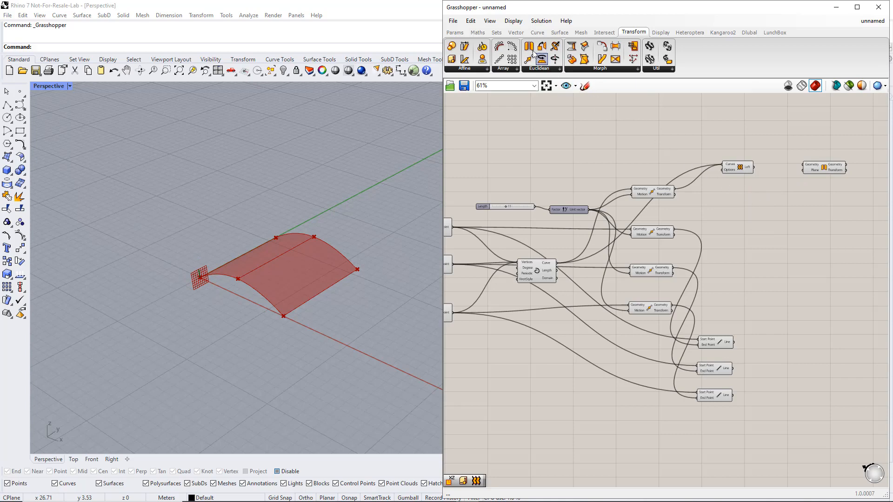
# Step: Add an XZ Plane component just below the Loft component
pyautogui.click(516, 33)
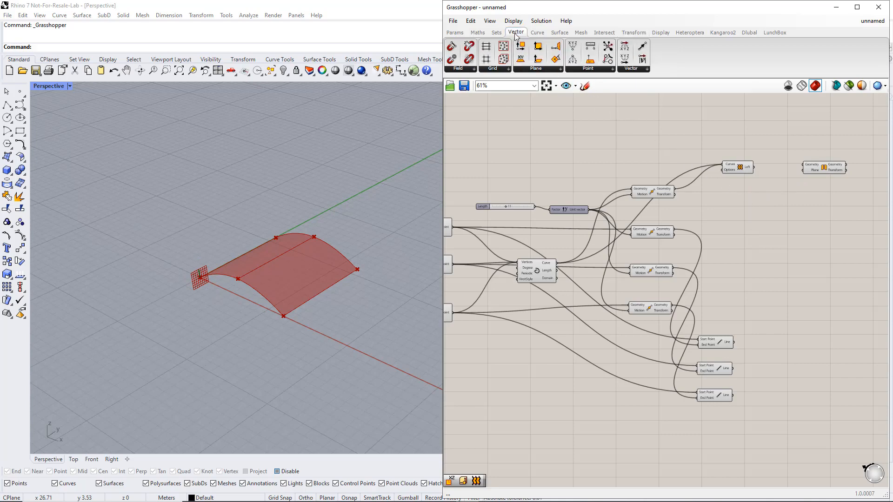
pyautogui.click(533, 70)
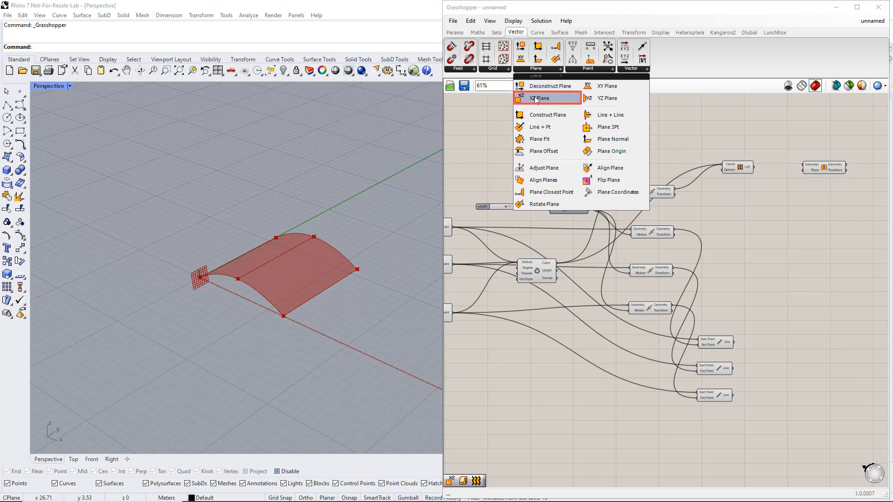
pyautogui.click(536, 98)
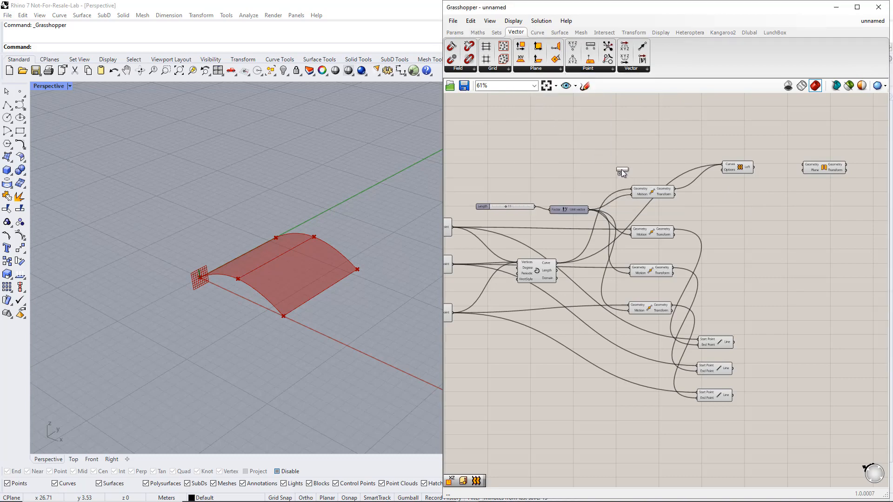
pyautogui.click(757, 197)
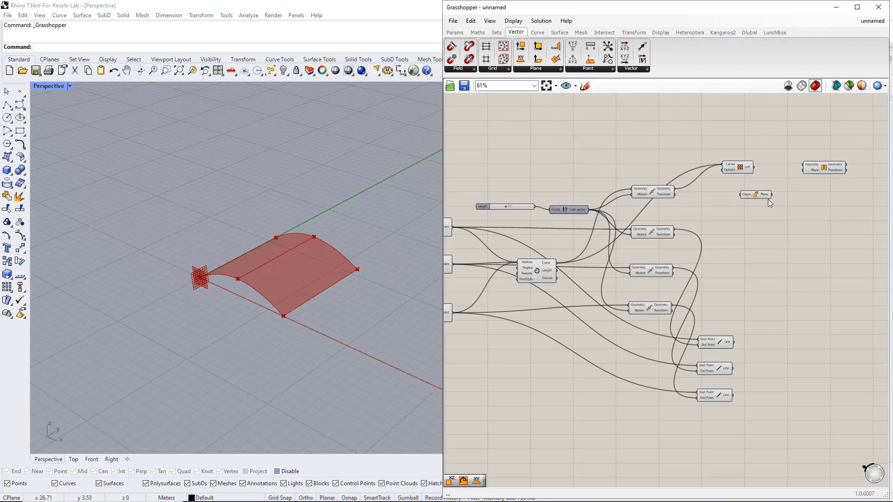
# Step: Connect the XZ Plane to the Mirror's Plane input and the Loft output to its Geometry input
pyautogui.moveTo(771, 195); pyautogui.dragTo(804, 170)
pyautogui.click(763, 195)
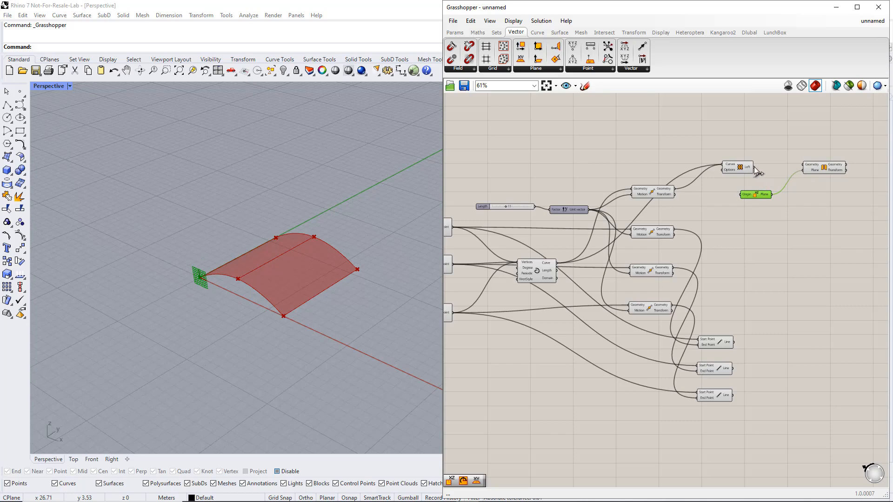
pyautogui.moveTo(755, 168); pyautogui.dragTo(804, 165)
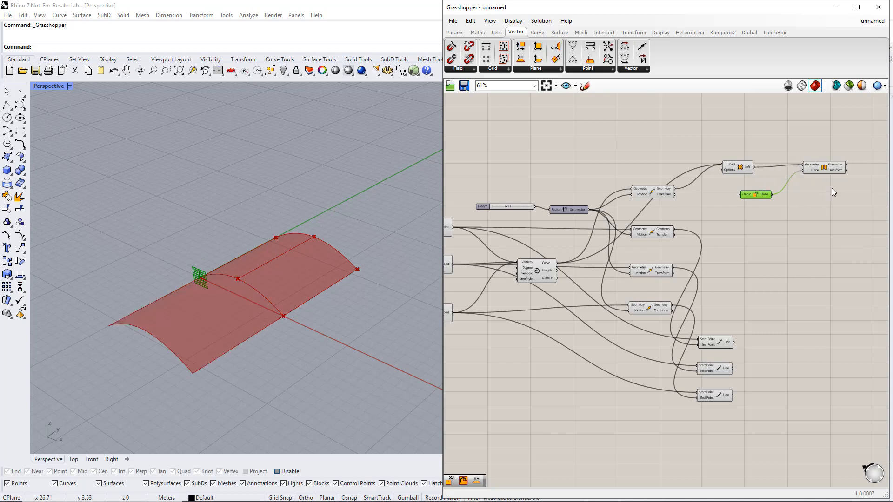
# Step: Make seven copies of the Mirror component in a column beneath it and feed the moved arch curve into the second Mirror's Geometry
pyautogui.click(823, 168)
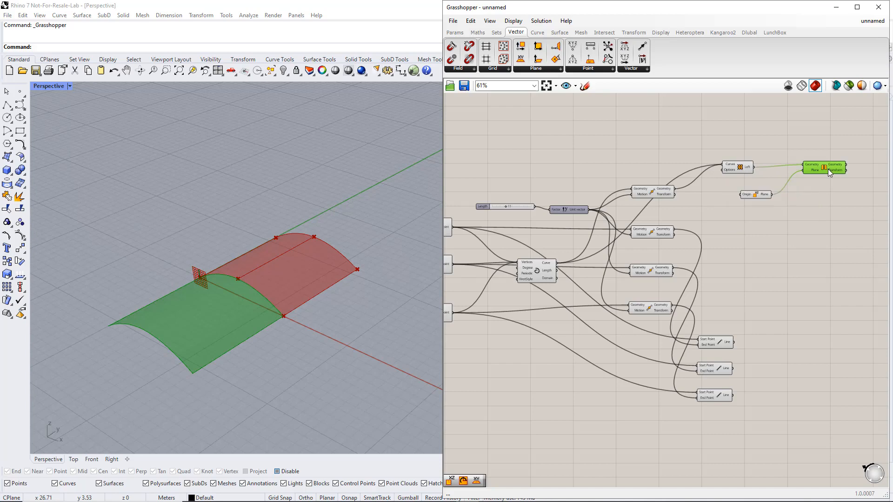
pyautogui.keyDown('alt'); pyautogui.moveTo(828, 169); pyautogui.dragTo(830, 394); pyautogui.keyUp('alt')
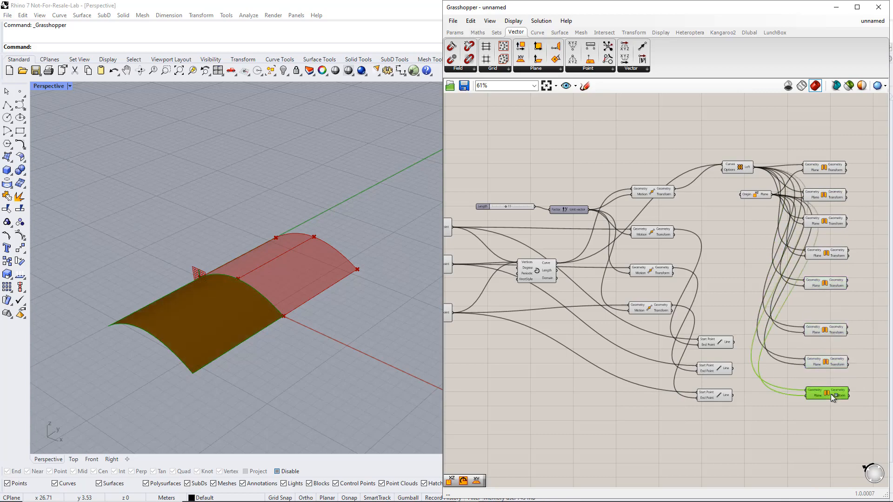
pyautogui.click(665, 195)
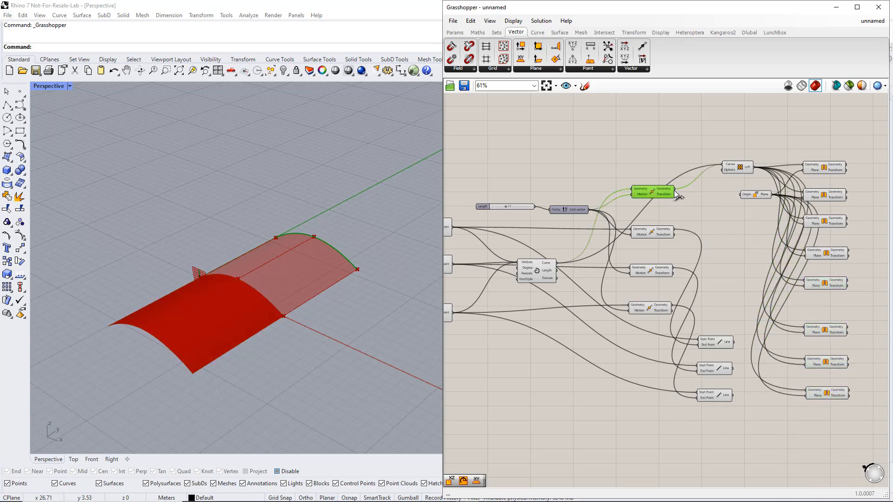
pyautogui.moveTo(674, 191); pyautogui.dragTo(796, 194)
pyautogui.click(828, 196)
# Step: Connect the three moved points' Geometry outputs to the Geometry inputs of the third, fourth and fifth Mirror components
pyautogui.click(671, 233)
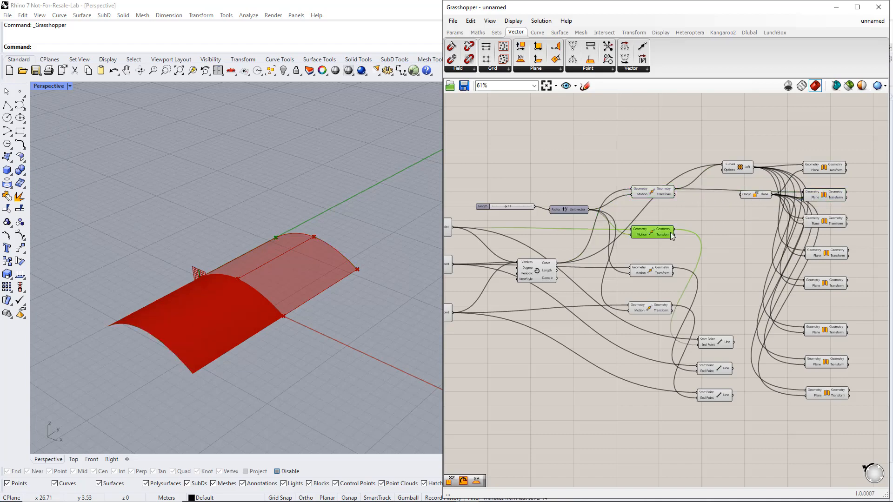
pyautogui.moveTo(702, 227); pyautogui.dragTo(806, 219)
pyautogui.click(818, 223)
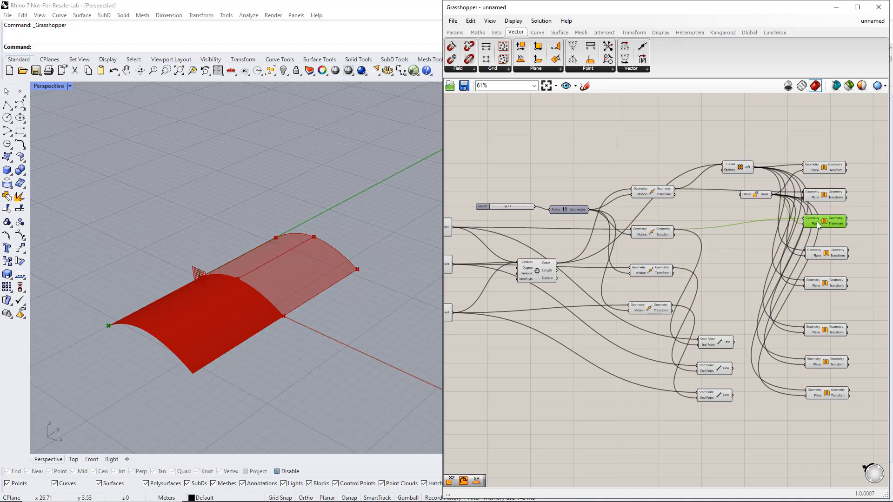
pyautogui.click(661, 270)
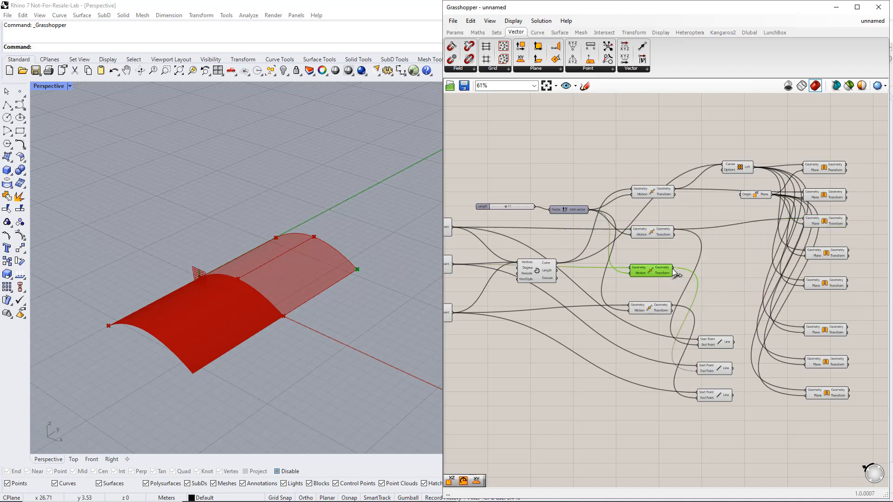
pyautogui.moveTo(672, 269); pyautogui.dragTo(806, 252)
pyautogui.click(651, 307)
pyautogui.moveTo(672, 306); pyautogui.dragTo(804, 280)
pyautogui.click(817, 283)
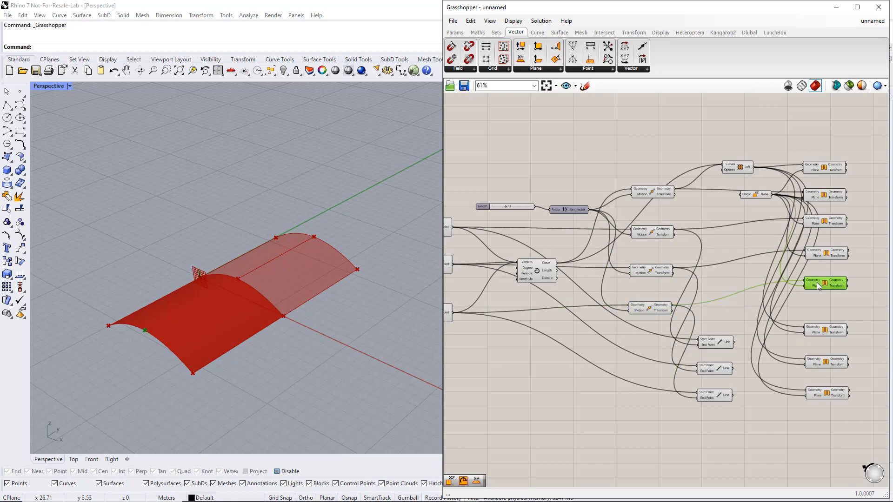
# Step: Connect the three Line outputs to the Geometry inputs of the last three Mirror components
pyautogui.click(730, 344)
pyautogui.moveTo(733, 343); pyautogui.dragTo(804, 327)
pyautogui.click(820, 329)
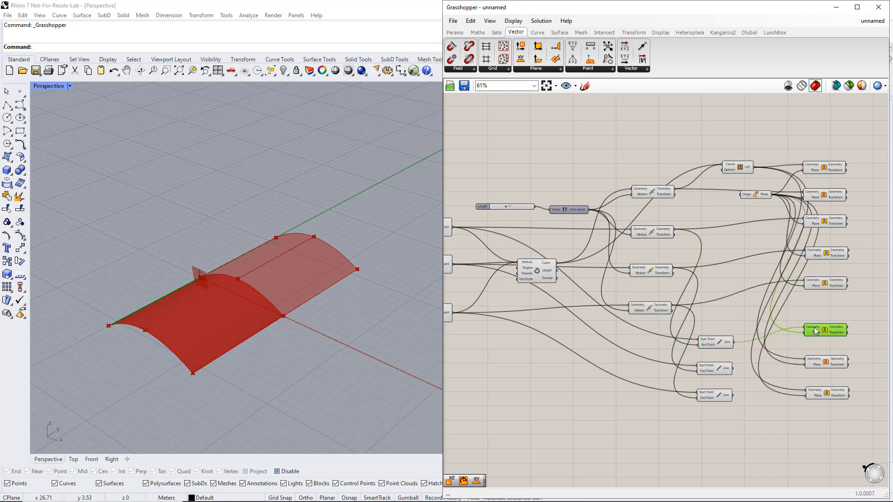
pyautogui.click(722, 368)
pyautogui.moveTo(733, 368); pyautogui.dragTo(806, 361)
pyautogui.click(817, 364)
pyautogui.click(726, 397)
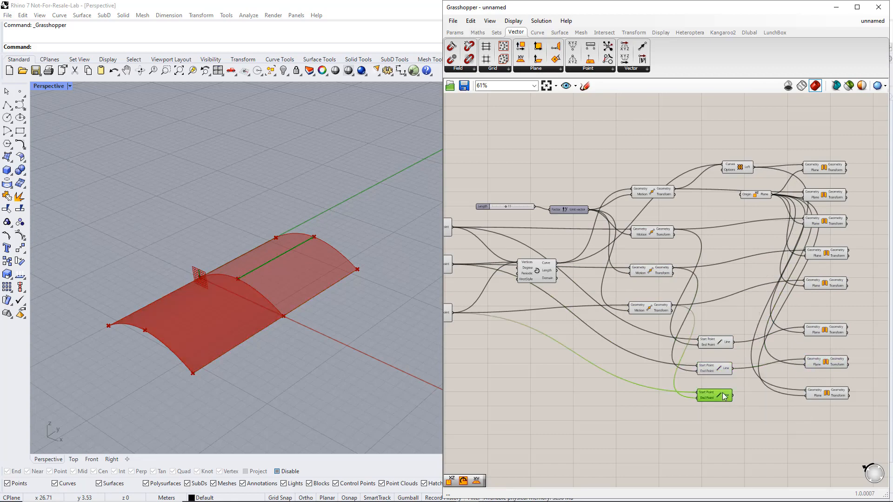
pyautogui.moveTo(734, 395); pyautogui.dragTo(807, 392)
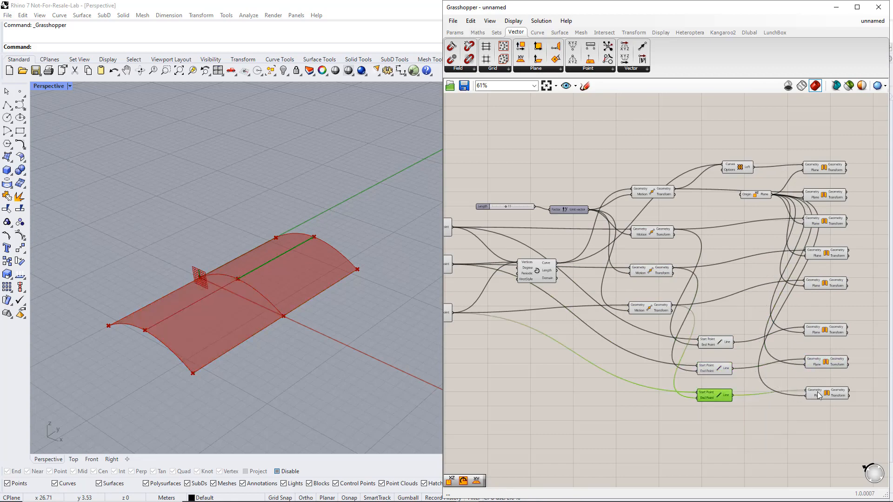
pyautogui.click(820, 394)
pyautogui.moveTo(866, 415); pyautogui.dragTo(813, 148)
# Step: Turn off the preview of the XZ Plane component
pyautogui.click(752, 196)
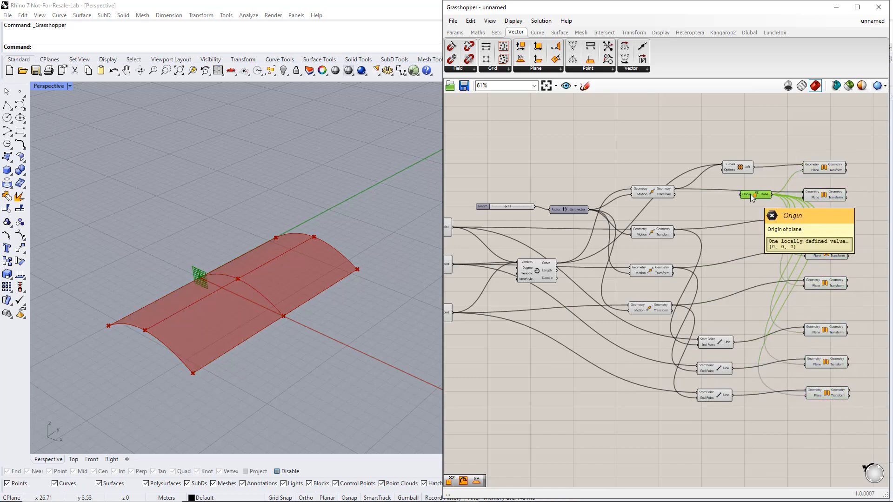
pyautogui.scroll(1, 751, 194)
pyautogui.middleClick(752, 194)
pyautogui.click(779, 165)
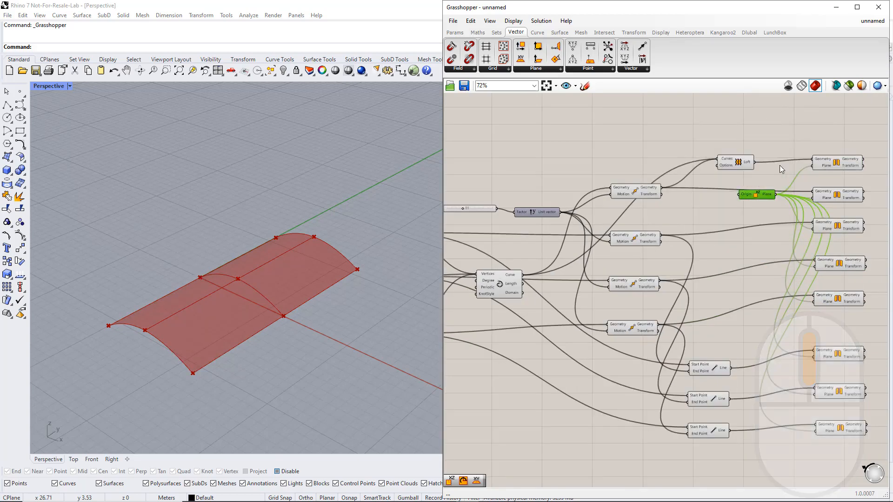
pyautogui.click(772, 247)
pyautogui.moveTo(757, 290); pyautogui.dragTo(684, 281, button='right')
pyautogui.scroll(-1, 691, 282)
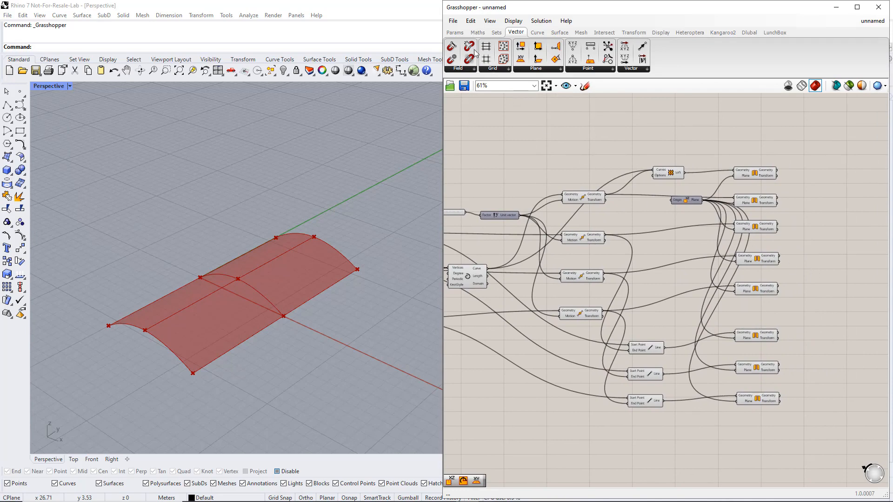
# Step: Add a Curve parameter beyond the Mirror column and connect the interpolated arch curve, its moved copy and the mirrored curve to it
pyautogui.click(455, 32)
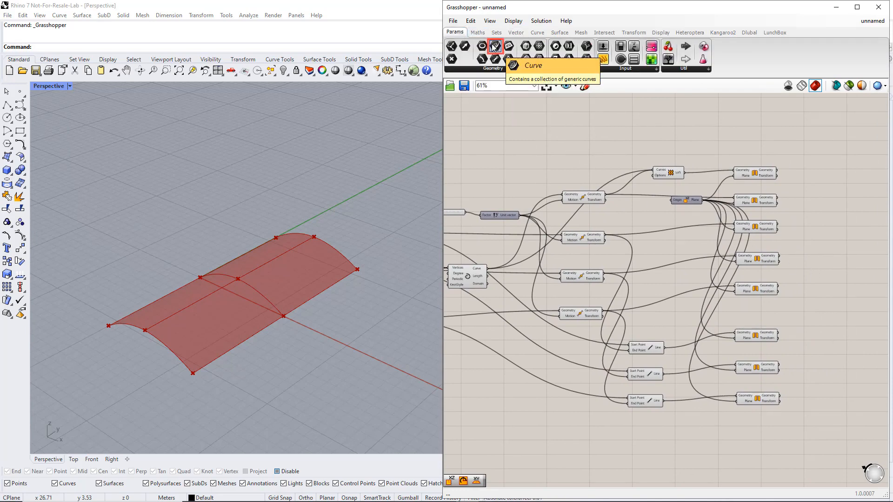
pyautogui.moveTo(494, 47); pyautogui.dragTo(848, 202)
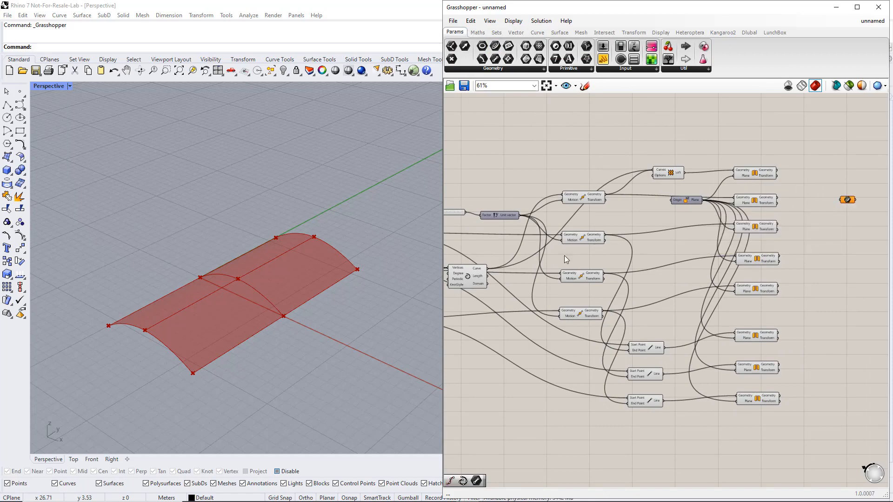
pyautogui.click(479, 272)
pyautogui.moveTo(522, 265); pyautogui.dragTo(843, 200)
pyautogui.click(597, 200)
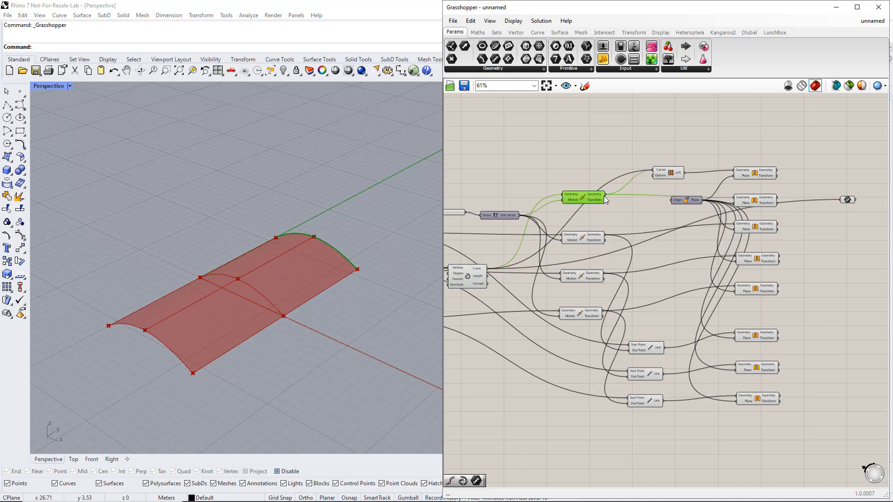
pyautogui.keyDown('shift'); pyautogui.moveTo(604, 197); pyautogui.dragTo(847, 201); pyautogui.keyUp('shift')
pyautogui.keyDown('shift'); pyautogui.click(765, 203); pyautogui.keyUp('shift')
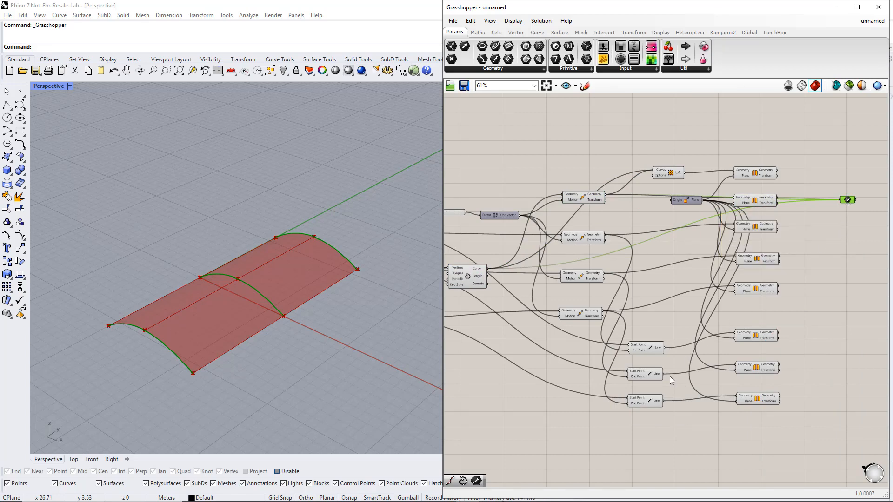
# Step: Add the third Line and its mirrored copy to the Curve parameter's inputs and shift the parameter slightly upward
pyautogui.click(651, 400)
pyautogui.keyDown('shift'); pyautogui.moveTo(663, 401); pyautogui.dragTo(836, 203); pyautogui.keyUp('shift')
pyautogui.click(762, 399)
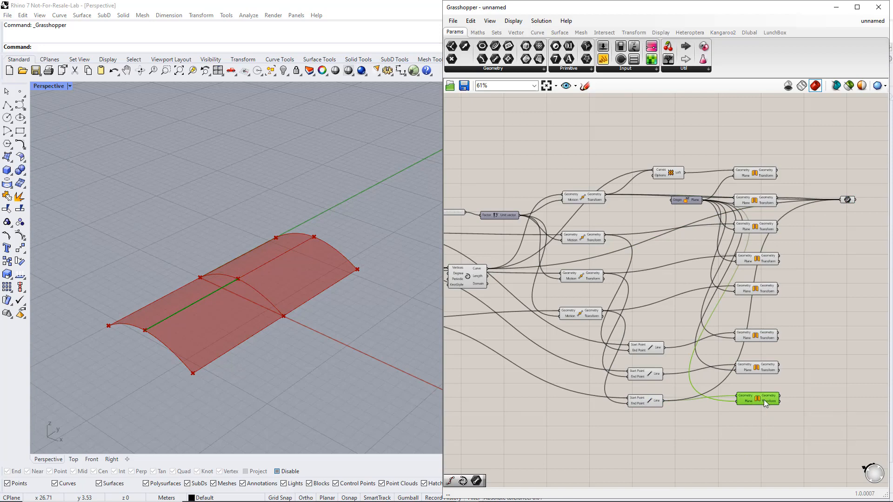
pyautogui.keyDown('shift'); pyautogui.moveTo(814, 306); pyautogui.dragTo(835, 186); pyautogui.keyUp('shift')
pyautogui.click(840, 195)
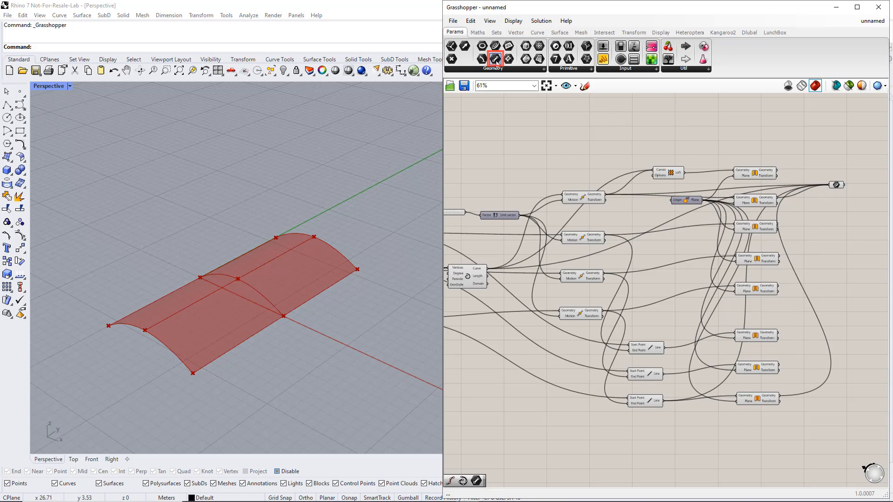
# Step: Add a Line parameter below the Curve parameter and connect the first two Lines and their mirrored copies to it
pyautogui.moveTo(497, 60); pyautogui.dragTo(834, 236)
pyautogui.moveTo(794, 379); pyautogui.dragTo(827, 236)
pyautogui.keyDown('shift'); pyautogui.moveTo(778, 333); pyautogui.dragTo(821, 242); pyautogui.keyUp('shift')
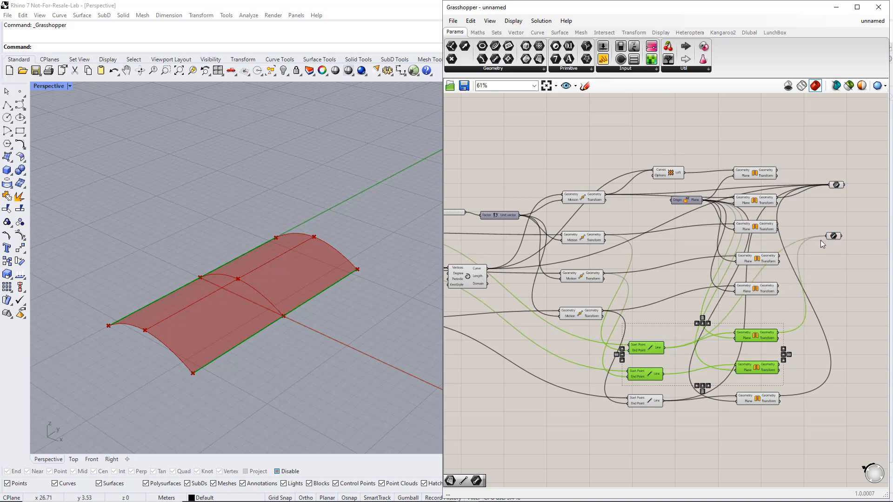
pyautogui.keyDown('shift'); pyautogui.moveTo(664, 374); pyautogui.dragTo(823, 229); pyautogui.keyUp('shift')
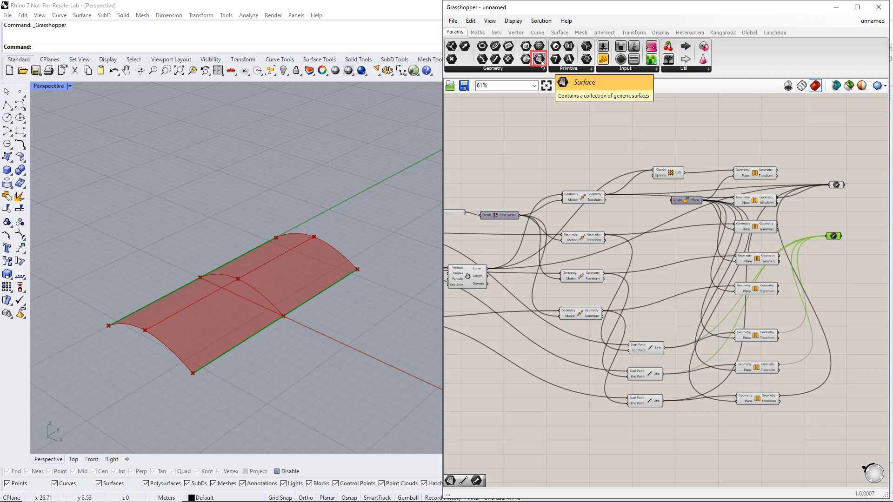
# Step: Add a Surface parameter below the Line parameter and connect the Loft and its mirrored copy to it
pyautogui.moveTo(539, 58); pyautogui.dragTo(723, 180)
pyautogui.moveTo(838, 287); pyautogui.dragTo(831, 286)
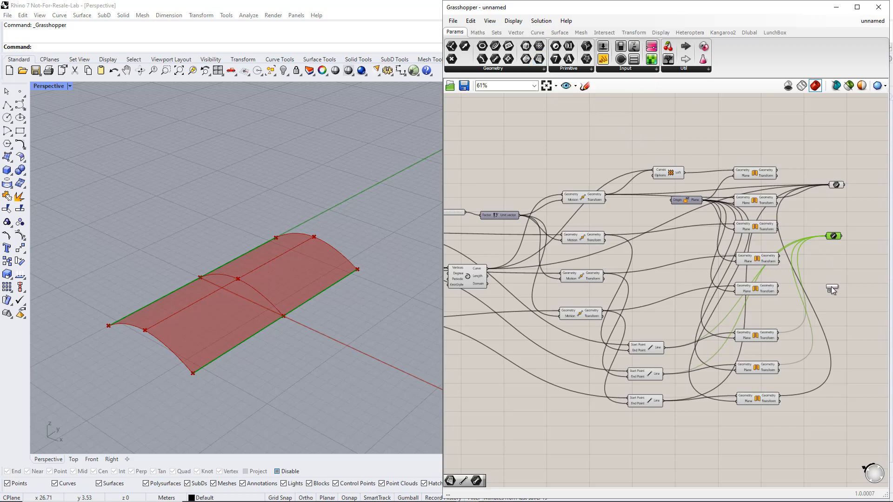
pyautogui.click(673, 174)
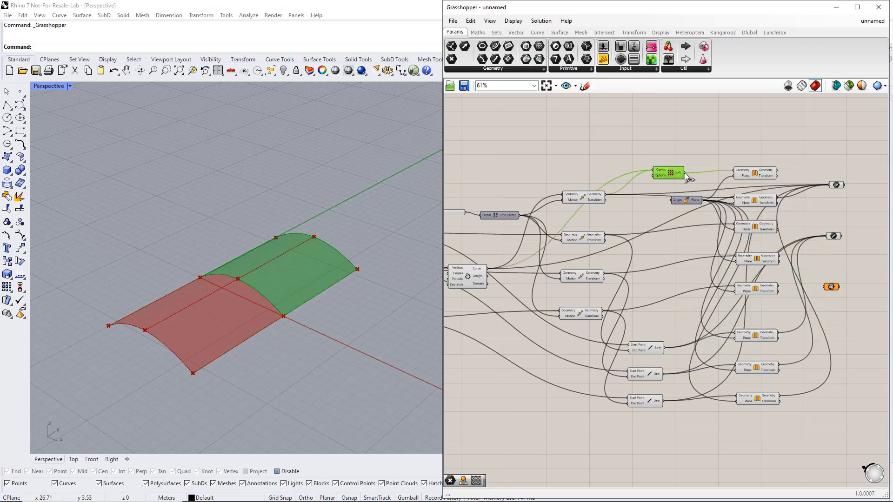
pyautogui.moveTo(685, 175); pyautogui.dragTo(825, 287)
pyautogui.click(772, 176)
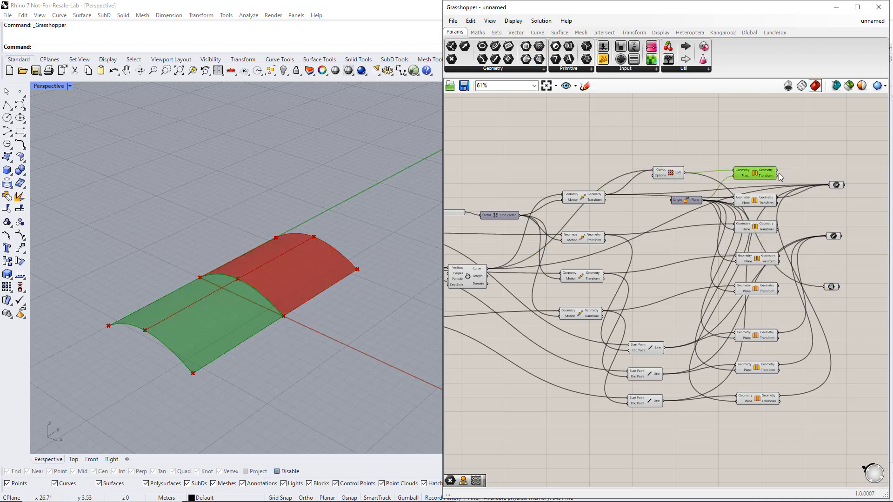
pyautogui.moveTo(778, 173); pyautogui.dragTo(826, 287)
pyautogui.click(831, 287)
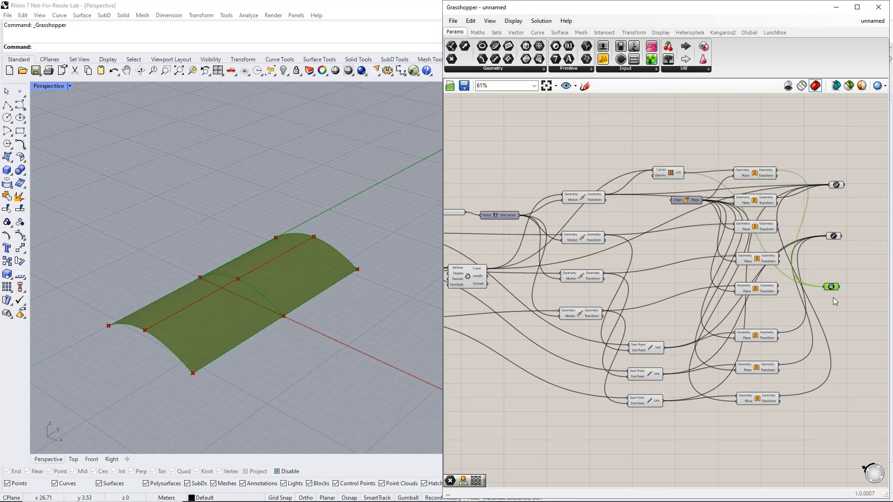
pyautogui.click(825, 292)
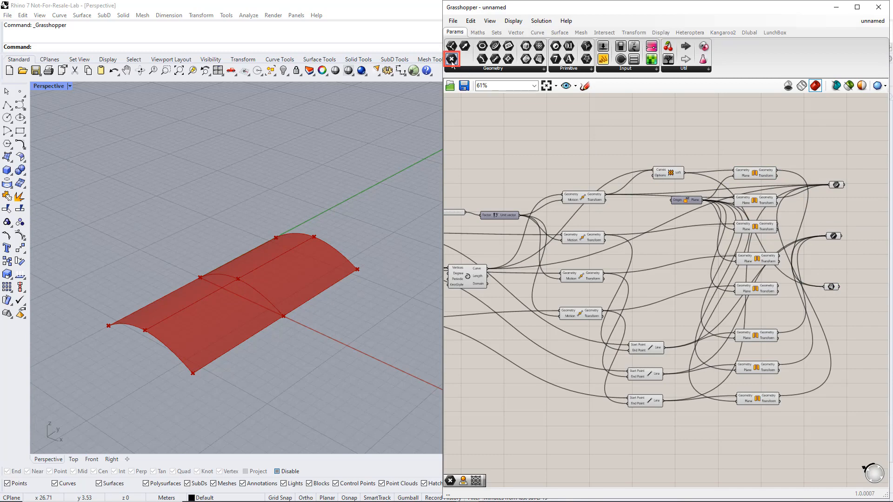
# Step: Add a Point parameter below the Surface parameter and connect the first two constructed points and their moved copies to it
pyautogui.moveTo(452, 59); pyautogui.dragTo(839, 349)
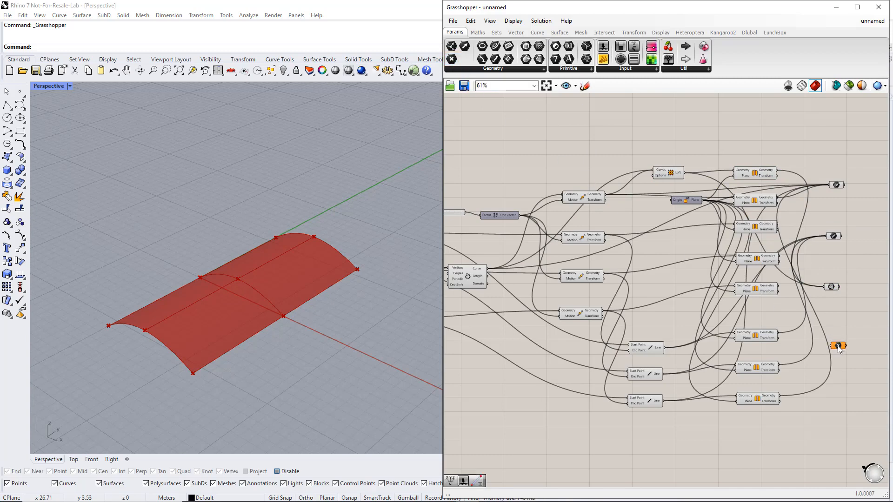
pyautogui.scroll(-2, 839, 348)
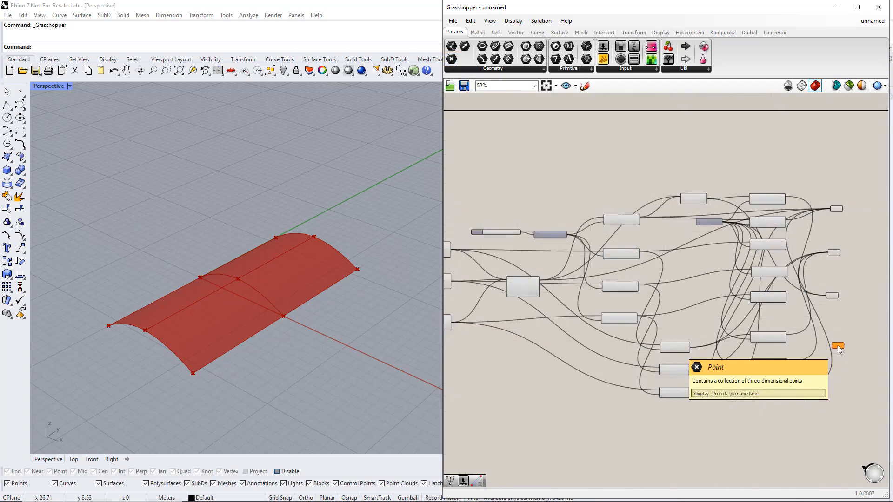
pyautogui.click(447, 251)
pyautogui.moveTo(449, 250); pyautogui.dragTo(836, 347)
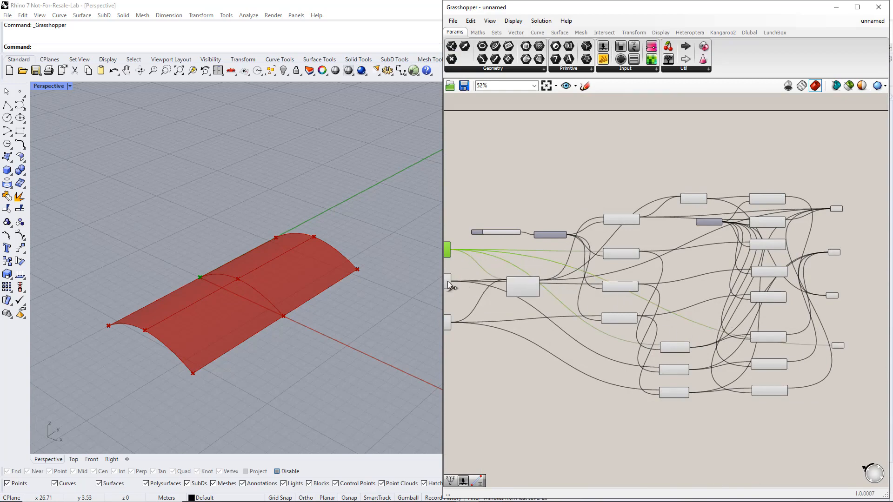
pyautogui.moveTo(448, 285)
pyautogui.moveTo(450, 280); pyautogui.dragTo(813, 345)
pyautogui.click(631, 255)
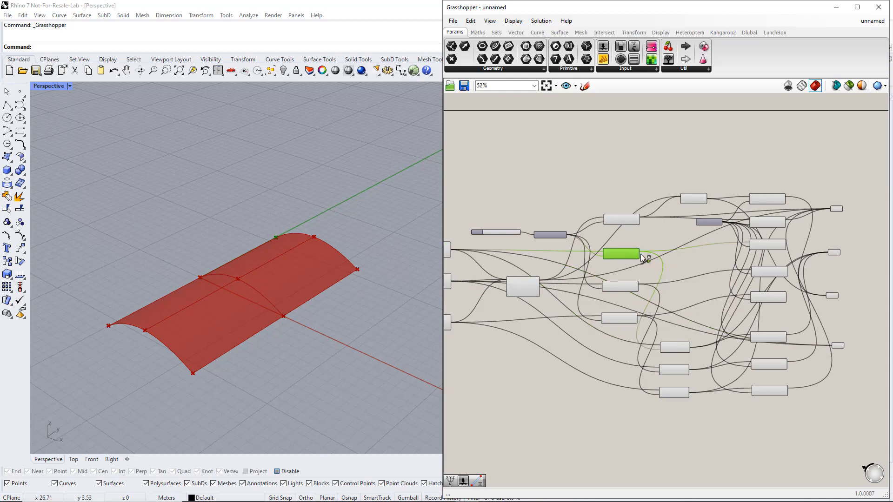
pyautogui.keyDown('shift'); pyautogui.moveTo(639, 255); pyautogui.dragTo(833, 350); pyautogui.keyUp('shift')
pyautogui.click(630, 287)
pyautogui.keyDown('shift'); pyautogui.moveTo(639, 286); pyautogui.dragTo(830, 346); pyautogui.keyUp('shift')
# Step: Add the two mirrored points from the third and fourth Mirror components to the Point parameter's inputs
pyautogui.scroll(3, 856, 331)
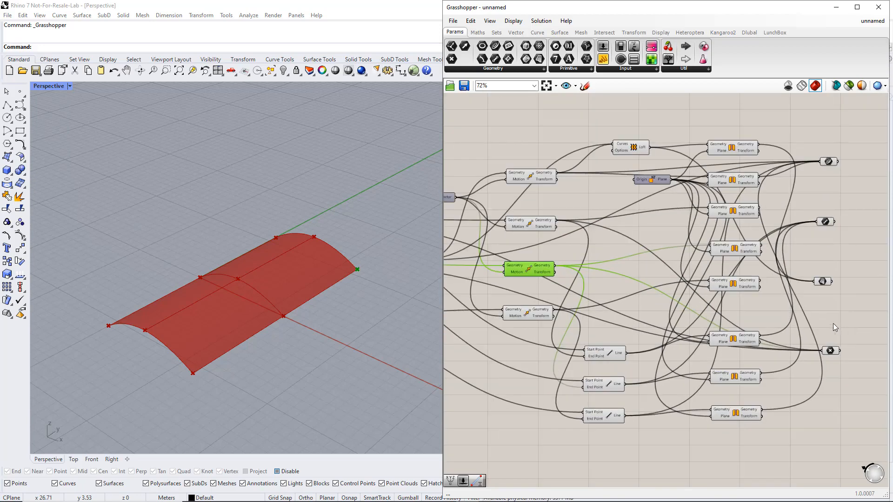
pyautogui.click(744, 214)
pyautogui.keyDown('shift'); pyautogui.moveTo(757, 209); pyautogui.dragTo(819, 352); pyautogui.keyUp('shift')
pyautogui.click(735, 247)
pyautogui.keyDown('shift'); pyautogui.moveTo(761, 248); pyautogui.dragTo(830, 348); pyautogui.keyUp('shift')
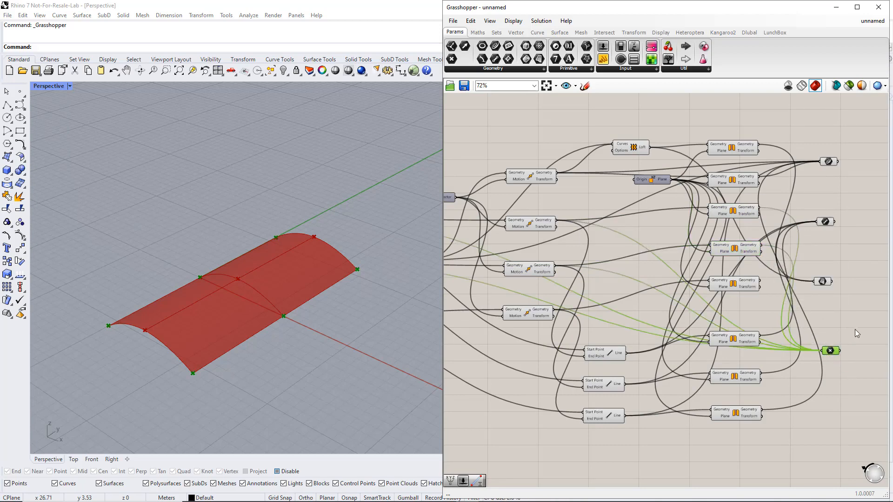
# Step: Shift the four collecting parameters farther from the Mirror column and line up the Point parameter beneath the others
pyautogui.moveTo(855, 329); pyautogui.dragTo(752, 338, button='right')
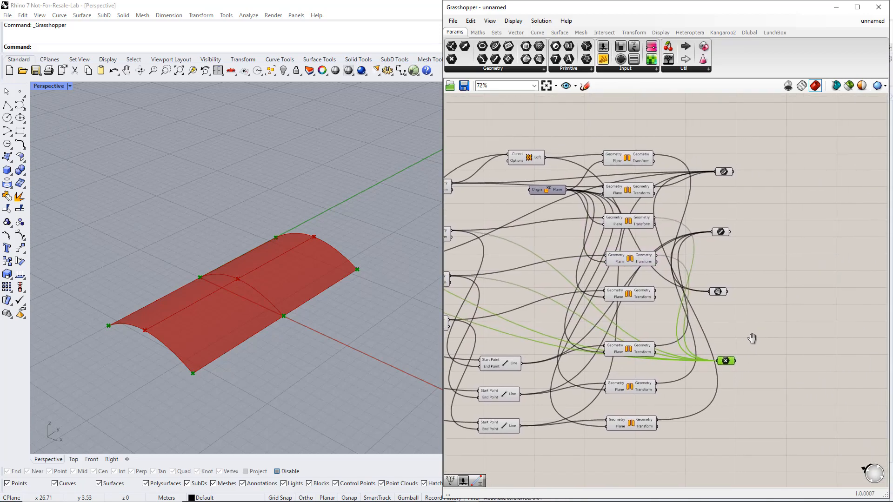
pyautogui.click(794, 253)
pyautogui.moveTo(758, 375); pyautogui.dragTo(708, 171)
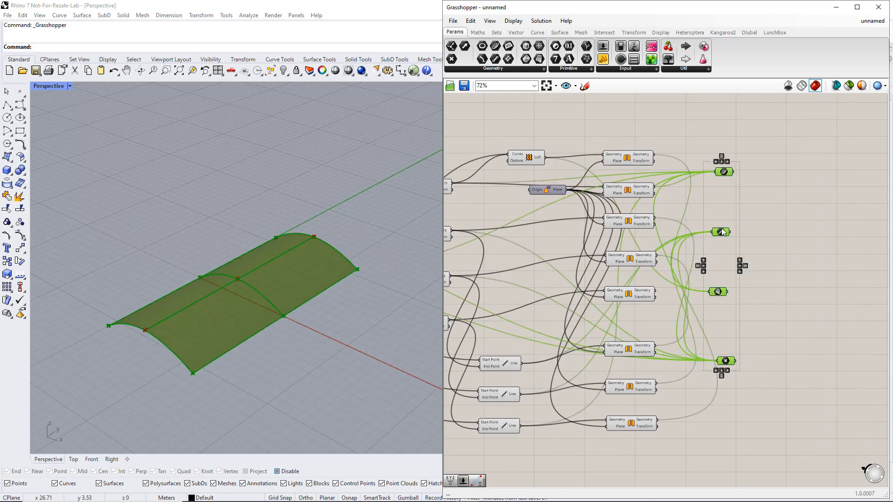
pyautogui.moveTo(722, 232); pyautogui.dragTo(759, 238)
pyautogui.click(765, 353)
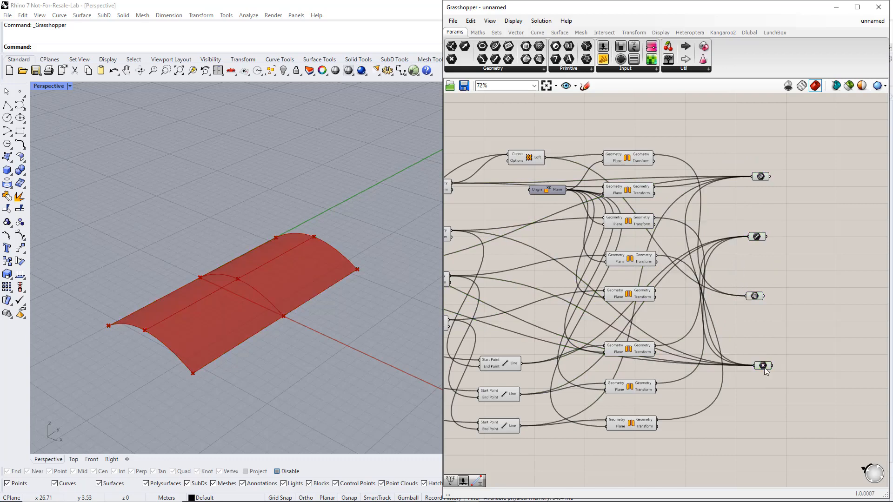
pyautogui.moveTo(763, 367); pyautogui.dragTo(753, 369)
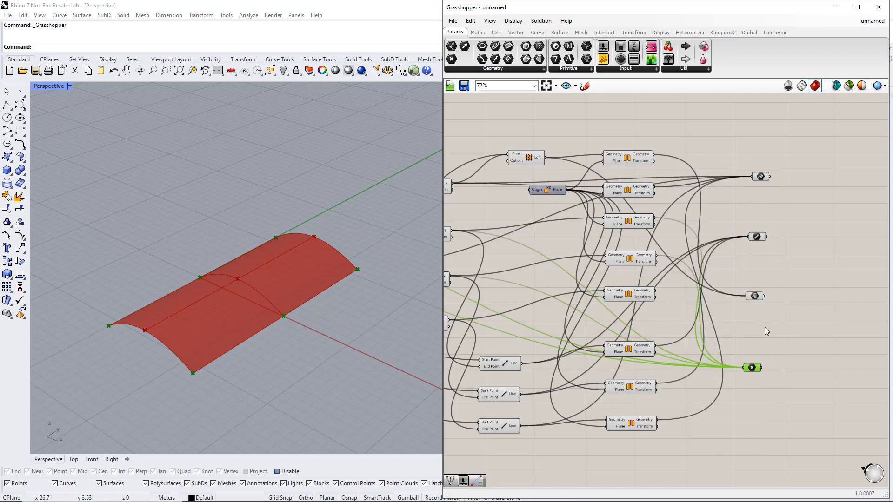
# Step: Turn off the preview of all eight Mirror components
pyautogui.moveTo(765, 327); pyautogui.dragTo(816, 313, button='right')
pyautogui.moveTo(709, 433); pyautogui.dragTo(646, 131)
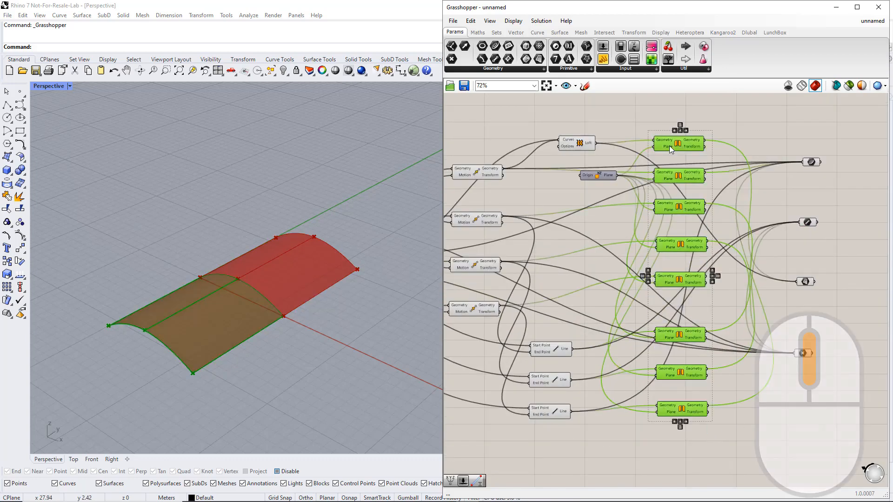
pyautogui.middleClick(670, 149)
pyautogui.click(548, 323)
# Step: Turn off the preview of the four Move components and the three Line components
pyautogui.scroll(2, 673, 442)
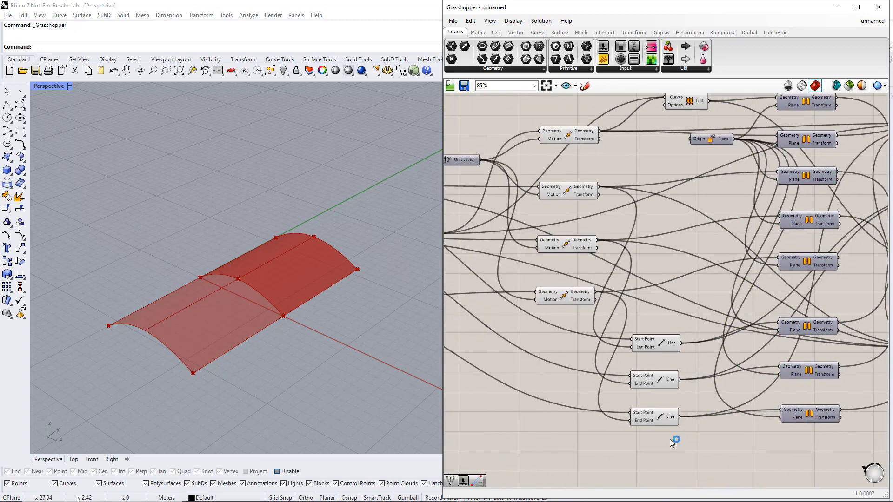
pyautogui.moveTo(673, 442); pyautogui.dragTo(525, 131)
pyautogui.middleClick(624, 165)
pyautogui.scroll(1, 623, 165)
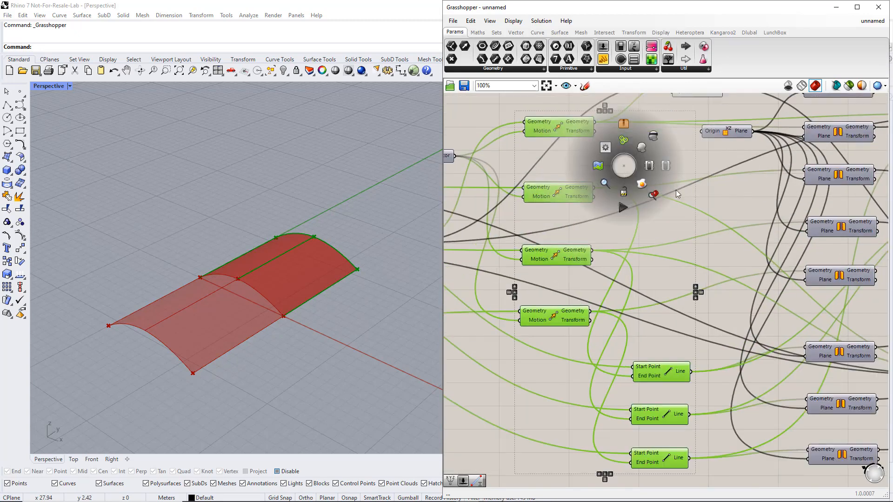
pyautogui.click(654, 136)
pyautogui.scroll(-2, 674, 185)
pyautogui.click(673, 185)
# Step: Turn off the preview of the Loft component
pyautogui.moveTo(673, 185); pyautogui.dragTo(651, 217, button='right')
pyautogui.click(665, 148)
pyautogui.middleClick(665, 147)
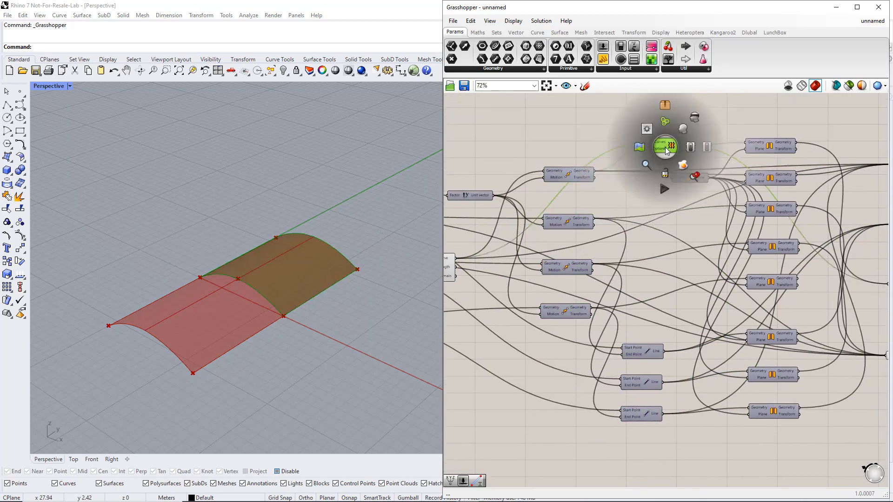
pyautogui.scroll(1, 665, 147)
pyautogui.click(694, 118)
pyautogui.scroll(-2, 660, 205)
pyautogui.scroll(-1, 503, 374)
# Step: Turn off the preview of the interpolated curve component and the three Construct Point components
pyautogui.moveTo(502, 374); pyautogui.dragTo(633, 344, button='right')
pyautogui.scroll(1, 560, 328)
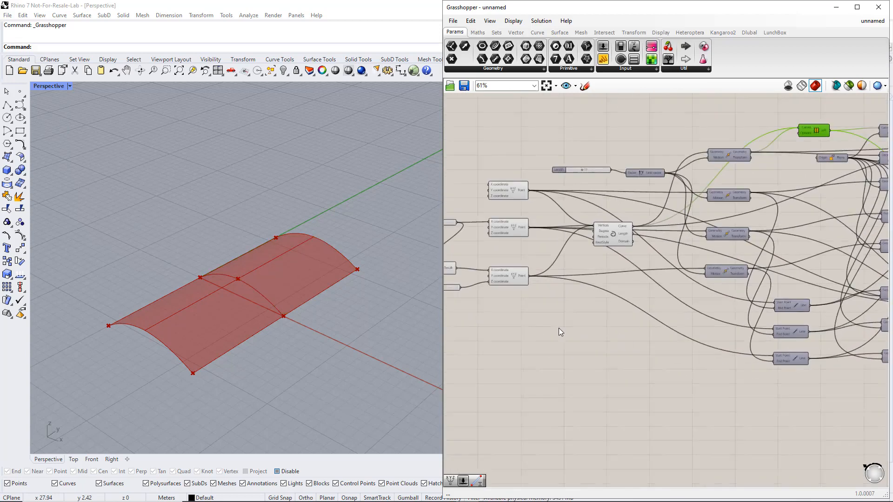
pyautogui.moveTo(559, 328); pyautogui.dragTo(658, 335, button='right')
pyautogui.click(707, 233)
pyautogui.keyDown('shift'); pyautogui.click(604, 197); pyautogui.keyUp('shift')
pyautogui.keyDown('shift'); pyautogui.click(604, 235); pyautogui.keyUp('shift')
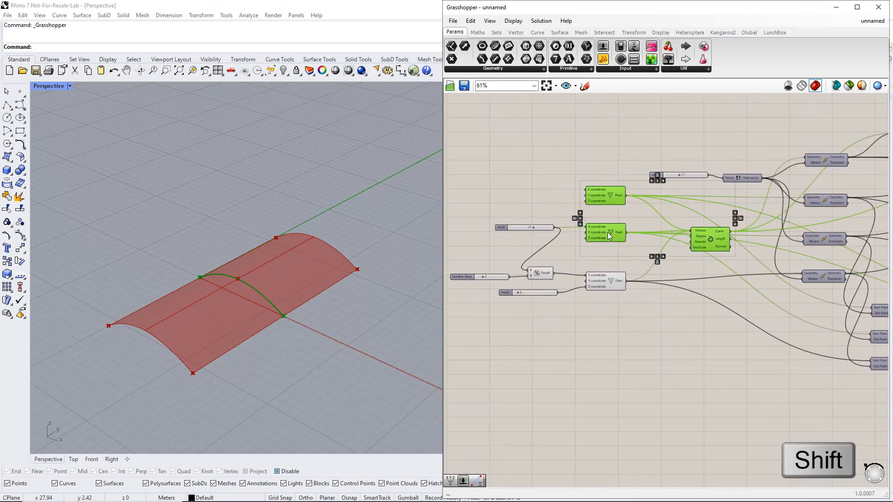
pyautogui.keyDown('shift'); pyautogui.click(602, 284); pyautogui.keyUp('shift')
pyautogui.middleClick(601, 283)
pyautogui.scroll(2, 602, 283)
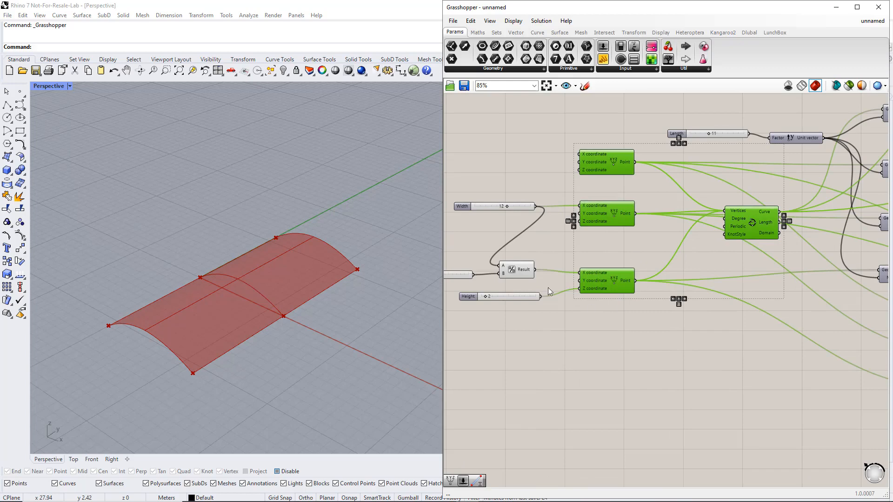
pyautogui.scroll(-4, 597, 309)
# Step: Put the Curve parameter in a group named Beams and colour the group light red with hue 360°
pyautogui.moveTo(649, 349); pyautogui.dragTo(385, 347, button='right')
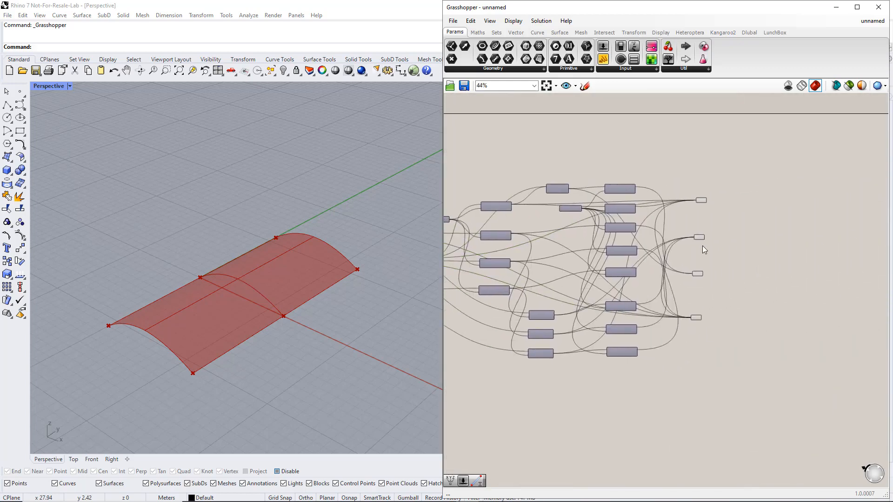
pyautogui.scroll(6, 702, 245)
pyautogui.hotkey('ctrl', 'g')
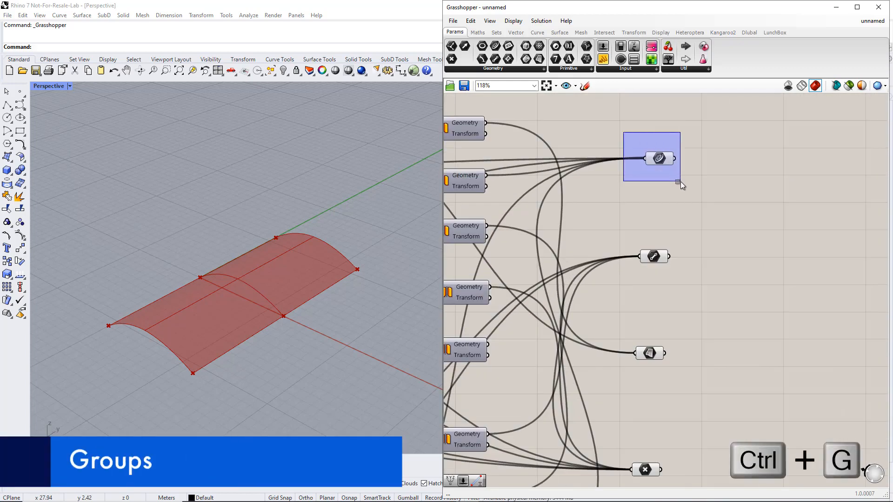
pyautogui.moveTo(680, 182); pyautogui.dragTo(681, 182)
pyautogui.hotkey('ctrl', 'g')
pyautogui.rightClick(668, 169)
pyautogui.click(696, 175)
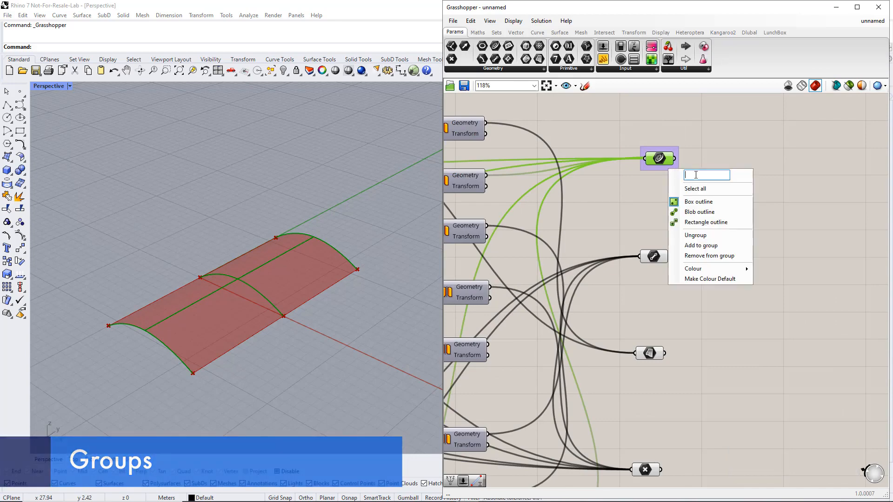
pyautogui.write('Beams')
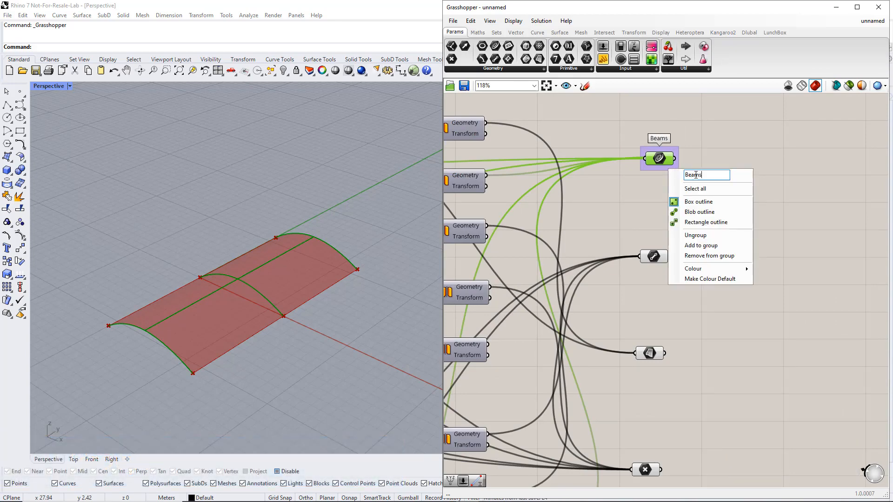
pyautogui.moveTo(734, 269)
pyautogui.moveTo(828, 362); pyautogui.dragTo(849, 364)
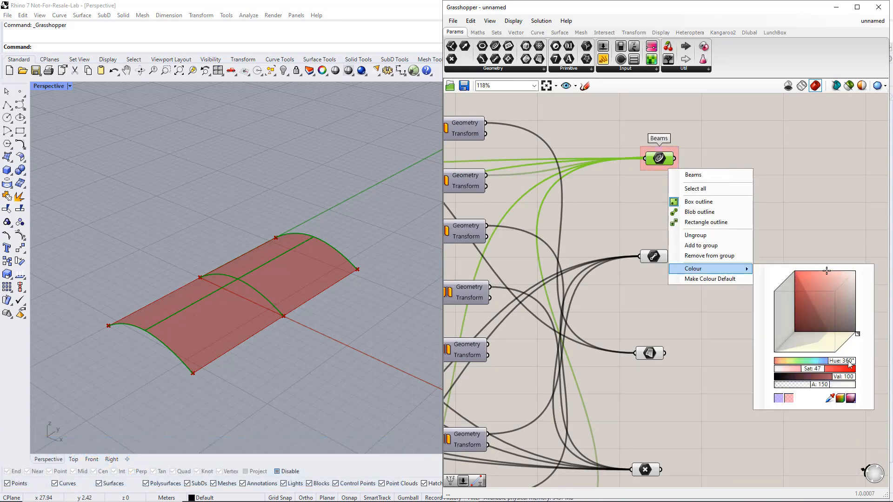
pyautogui.click(736, 358)
# Step: Put the Line parameter in a group named Cables and colour the group turquoise
pyautogui.moveTo(628, 235); pyautogui.dragTo(673, 269)
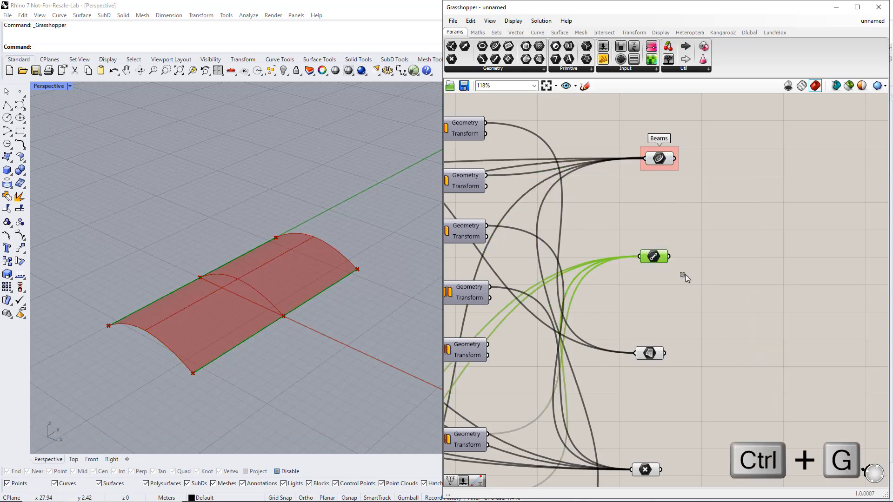
pyautogui.hotkey('ctrl', 'g')
pyautogui.rightClick(665, 269)
pyautogui.write('C')
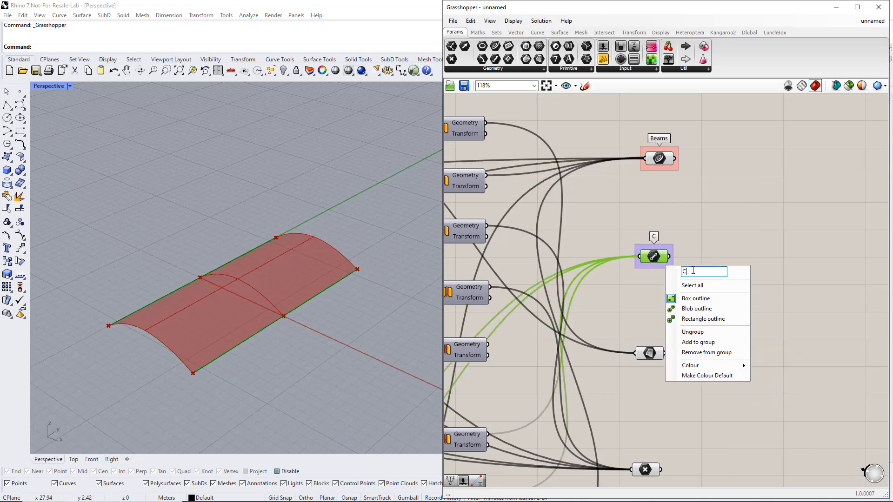
pyautogui.write('ables')
pyautogui.moveTo(705, 365)
pyautogui.click(807, 452)
pyautogui.click(785, 328)
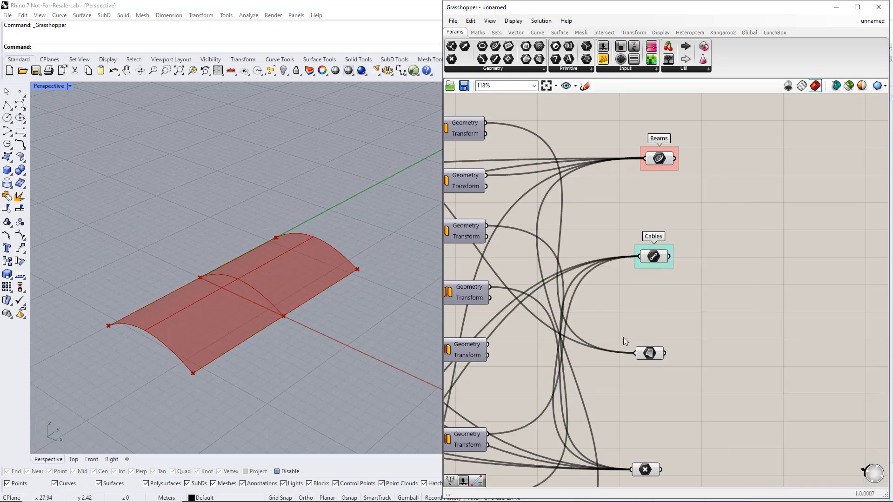
# Step: Put the Surface parameter in a group named Surfaces and colour the group yellow
pyautogui.moveTo(623, 336); pyautogui.dragTo(685, 373)
pyautogui.hotkey('ctrl', 'g')
pyautogui.rightClick(669, 367)
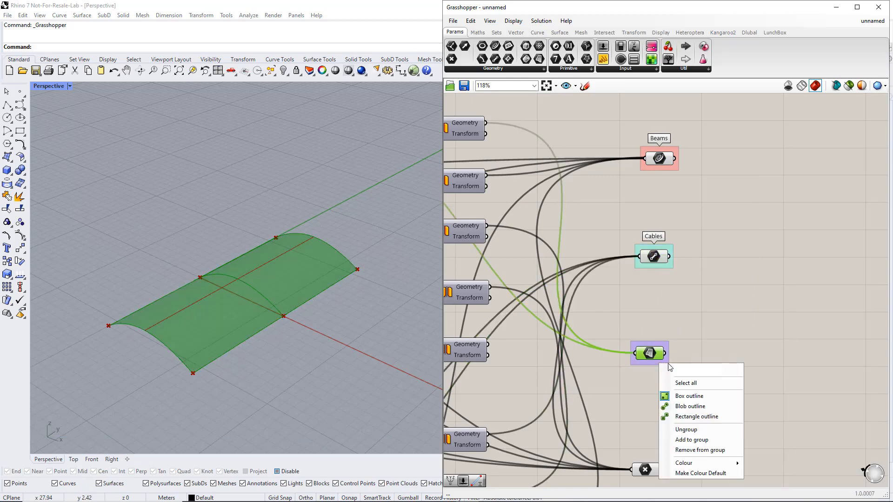
pyautogui.write('Surfaces')
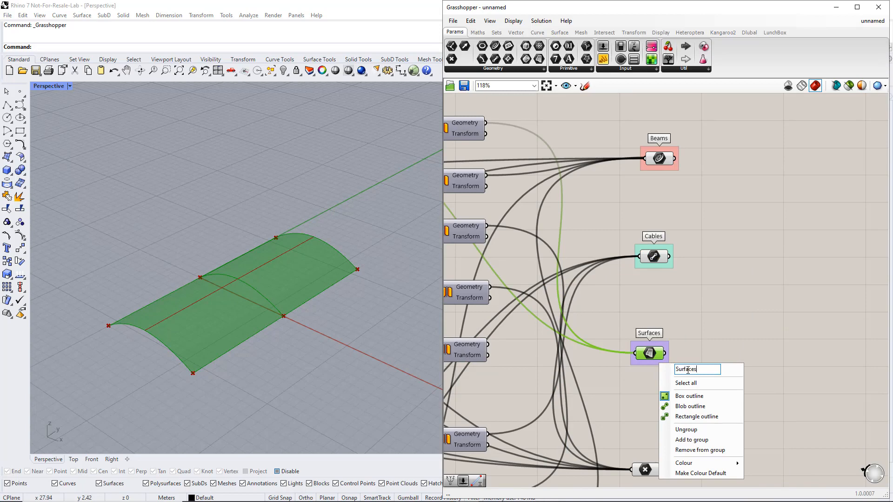
pyautogui.moveTo(706, 461)
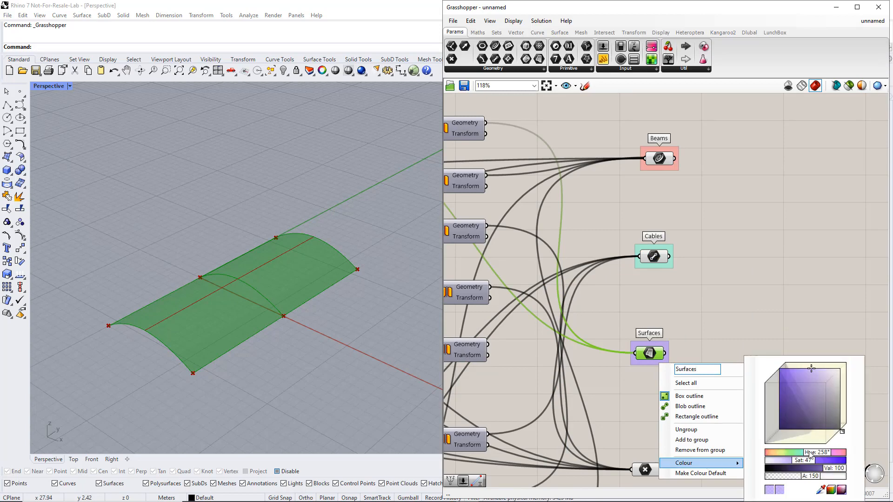
pyautogui.moveTo(810, 451); pyautogui.dragTo(778, 451)
pyautogui.click(729, 336)
# Step: Put the Point parameter in a group named Nodes and colour the group a strong purple with saturation 99
pyautogui.moveTo(645, 431); pyautogui.dragTo(641, 366, button='right')
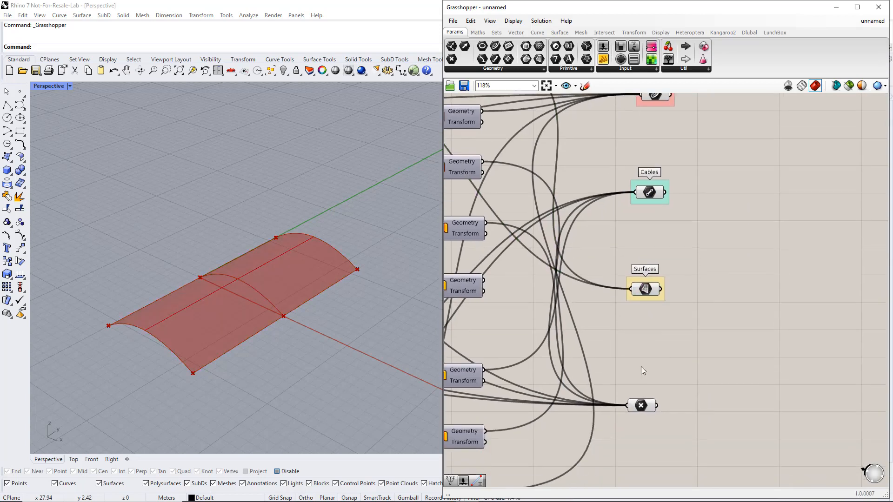
pyautogui.moveTo(615, 370); pyautogui.dragTo(673, 427)
pyautogui.hotkey('ctrl', 'g')
pyautogui.rightClick(648, 417)
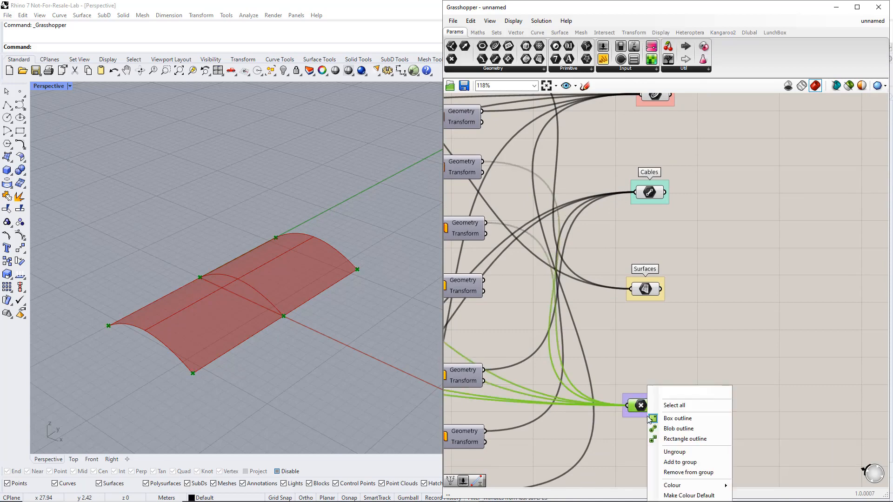
pyautogui.write('Node')
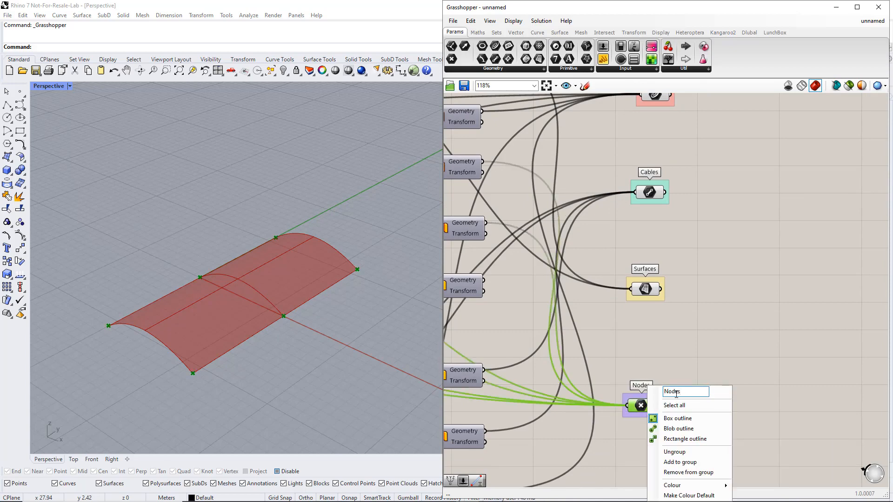
pyautogui.write('s')
pyautogui.moveTo(711, 485)
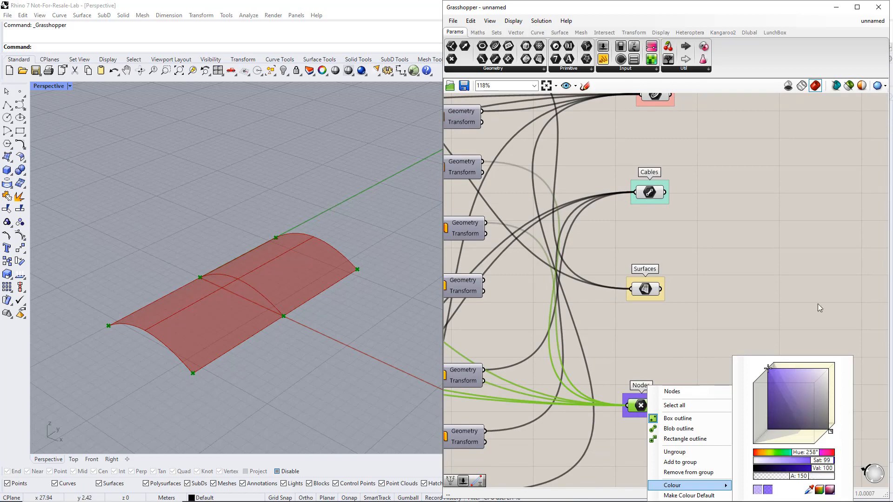
pyautogui.click(819, 307)
# Step: Move the Length, Width and Height sliders together into a stacked column ahead of the Construct Point components
pyautogui.scroll(-3, 780, 248)
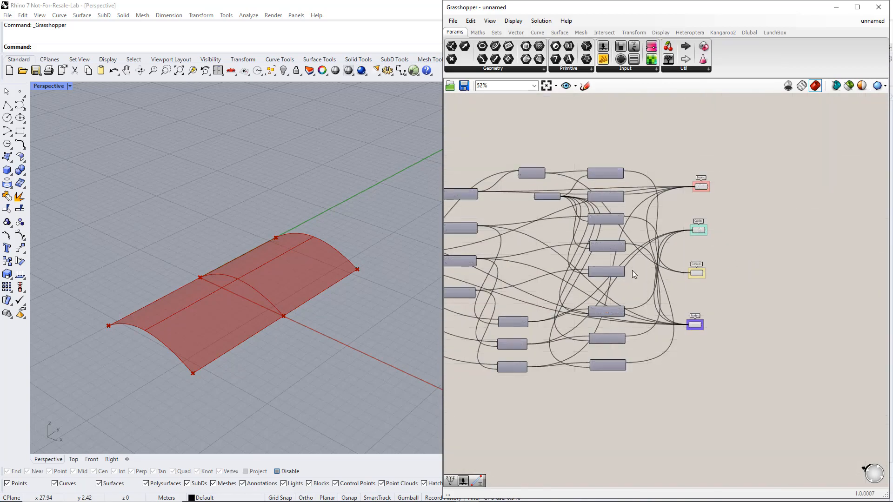
pyautogui.moveTo(455, 300); pyautogui.dragTo(844, 289, button='right')
pyautogui.scroll(3, 620, 284)
pyautogui.moveTo(619, 284); pyautogui.dragTo(700, 309, button='right')
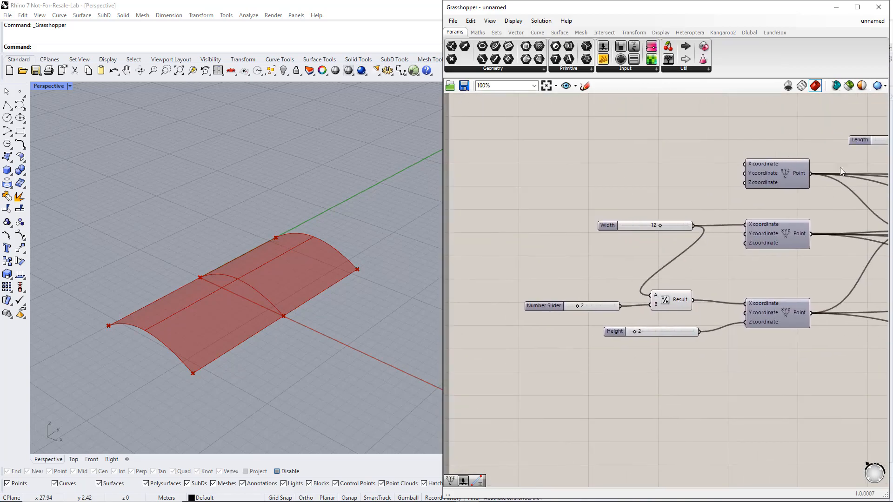
pyautogui.moveTo(860, 140); pyautogui.dragTo(484, 219)
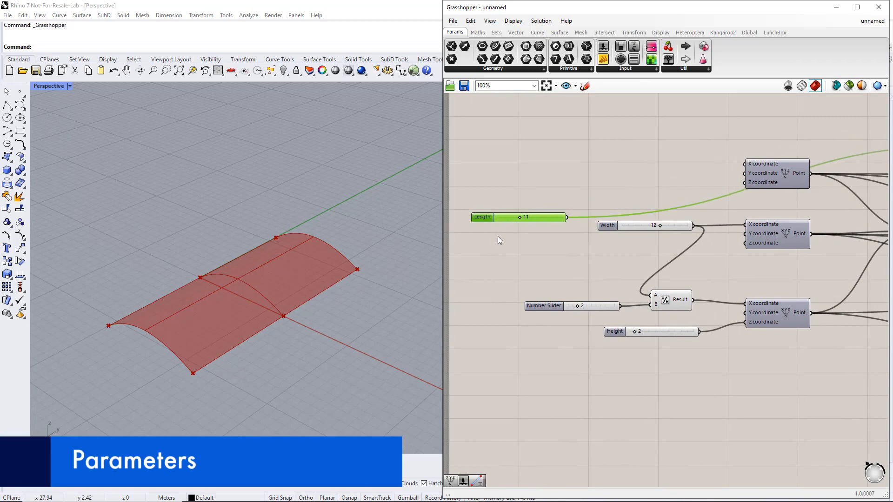
pyautogui.moveTo(602, 228); pyautogui.dragTo(479, 231)
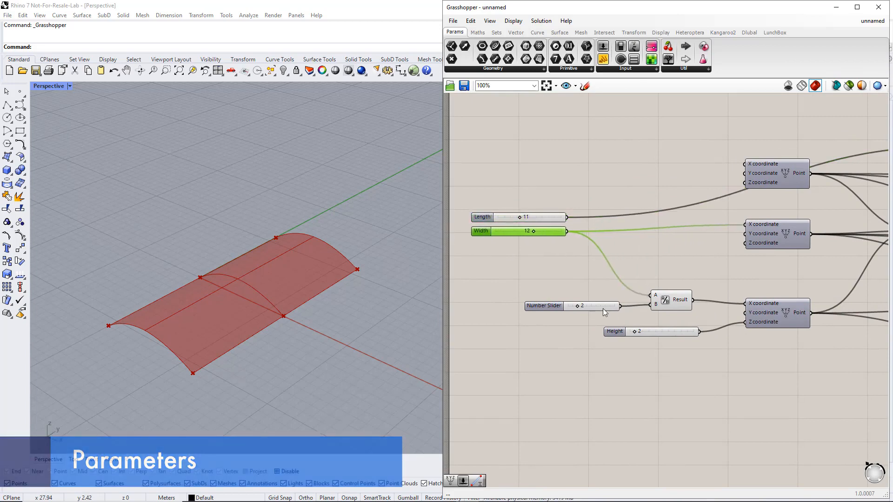
pyautogui.moveTo(614, 331); pyautogui.dragTo(482, 247)
# Step: Group the Length, Width and Height sliders and name the group Parameters
pyautogui.moveTo(460, 194); pyautogui.dragTo(579, 277)
pyautogui.hotkey('ctrl', 'g')
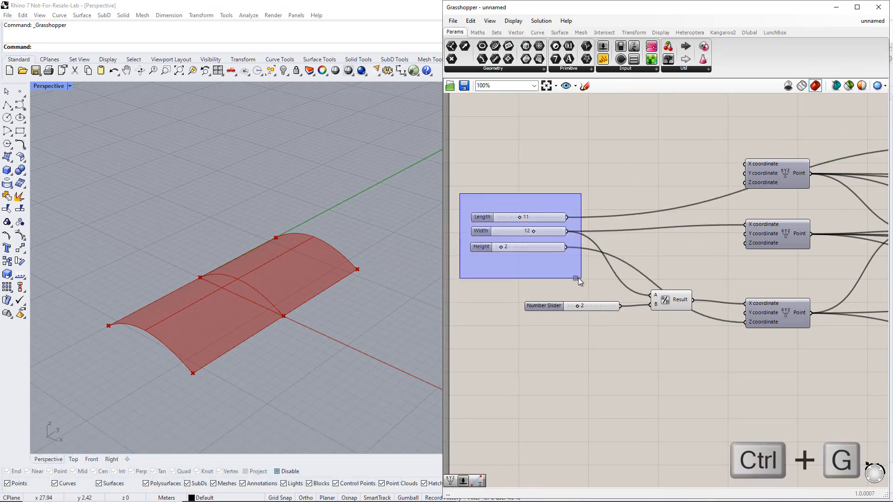
pyautogui.rightClick(534, 239)
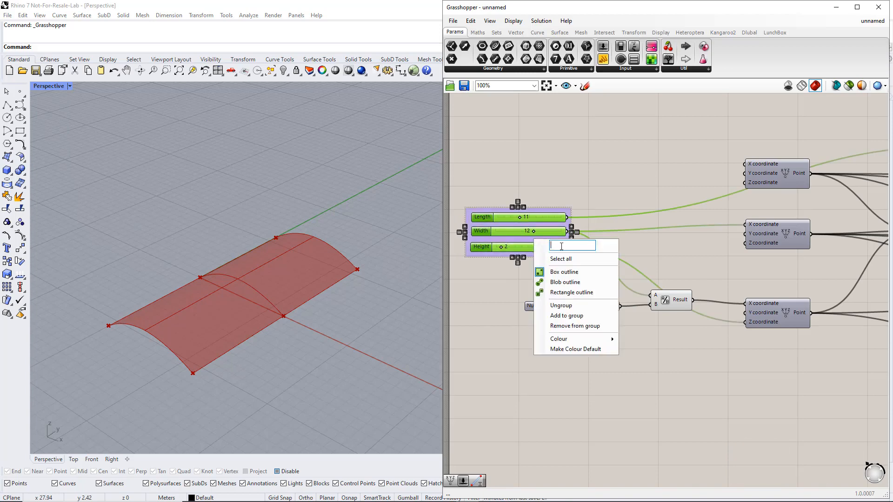
pyautogui.write('Parameters')
pyautogui.press('Return')
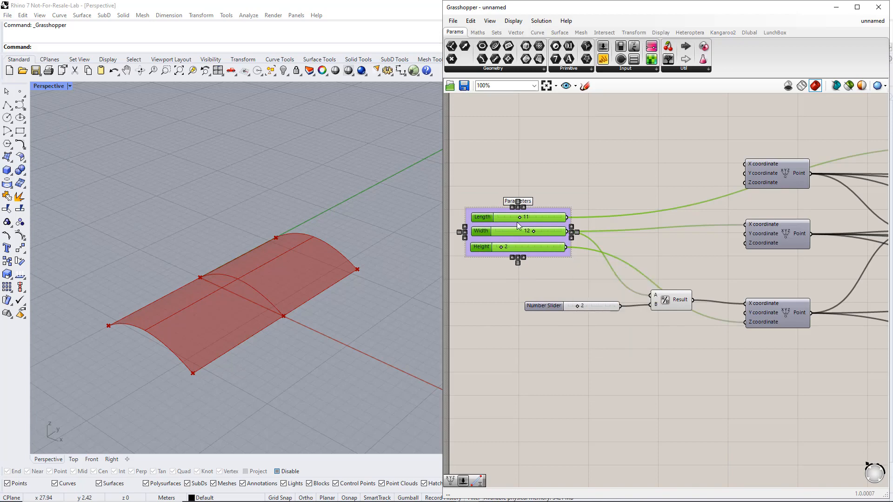
# Step: Set the Length slider to 5, the Width slider to 10 and the Height slider to 4
pyautogui.moveTo(520, 218)
pyautogui.mouseDown()
pyautogui.moveTo(504, 218)
pyautogui.moveTo(560, 234)
pyautogui.moveTo(524, 240)
pyautogui.moveTo(518, 217)
pyautogui.moveTo(509, 219)
pyautogui.mouseUp()
pyautogui.moveTo(504, 250)
pyautogui.mouseDown()
pyautogui.moveTo(522, 244)
pyautogui.moveTo(509, 249)
pyautogui.mouseUp()
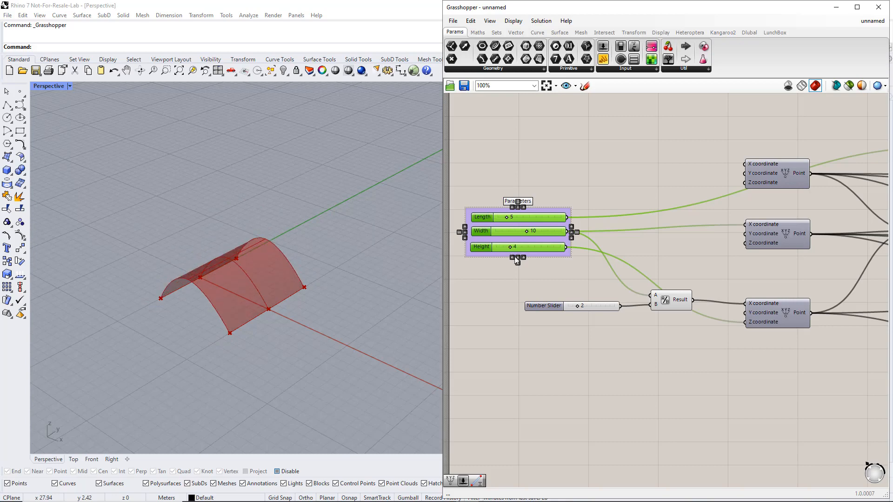
pyautogui.click(516, 287)
# Step: Place a Dlubal RFEM 6 Member component on the canvas beyond the Beams group
pyautogui.moveTo(785, 354); pyautogui.dragTo(547, 357, button='right')
pyautogui.moveTo(853, 342); pyautogui.dragTo(610, 351, button='right')
pyautogui.moveTo(831, 308); pyautogui.dragTo(605, 324, button='right')
pyautogui.moveTo(805, 293); pyautogui.dragTo(599, 314, button='right')
pyautogui.moveTo(817, 238); pyautogui.dragTo(714, 269, button='right')
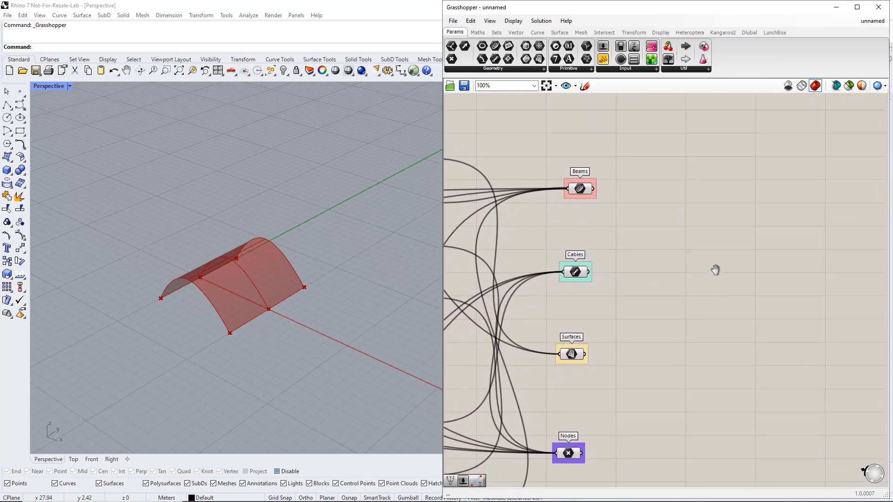
pyautogui.moveTo(796, 255); pyautogui.dragTo(726, 273, button='right')
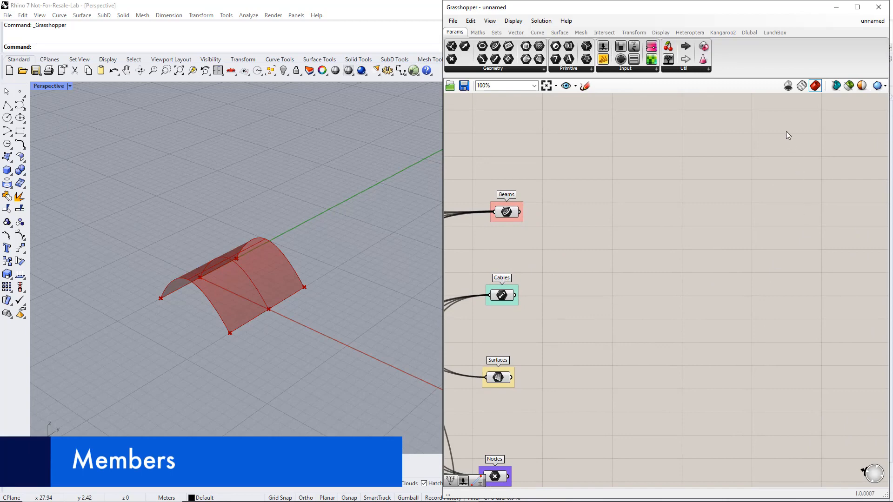
pyautogui.click(748, 32)
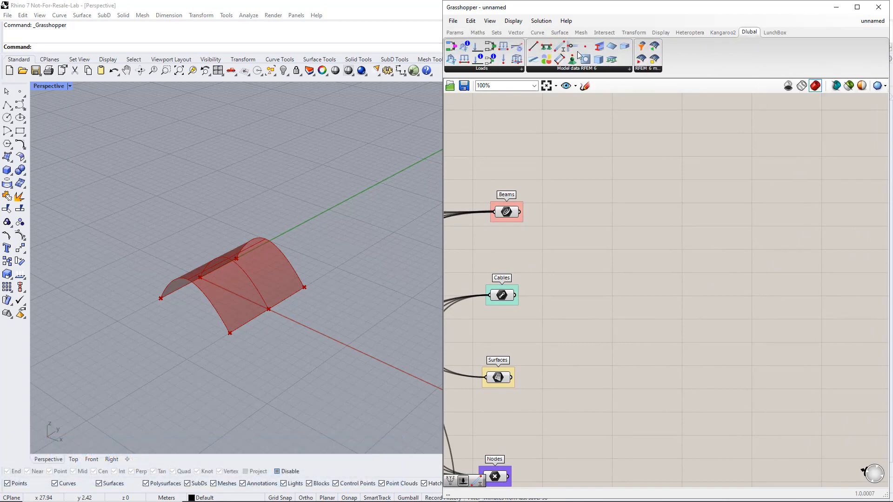
pyautogui.moveTo(807, 210); pyautogui.dragTo(814, 206)
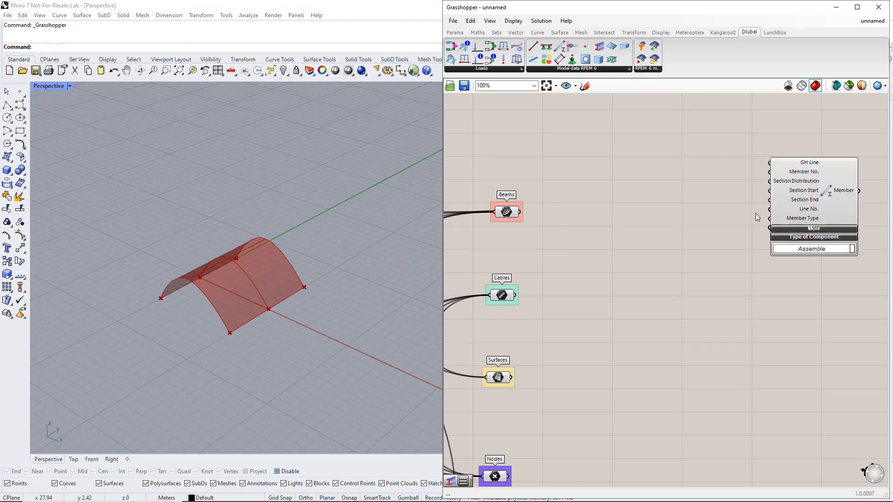
# Step: Add a Value List and connect it to the Member Type input of the Member component, with TYPE_BEAM as its value
pyautogui.click(455, 32)
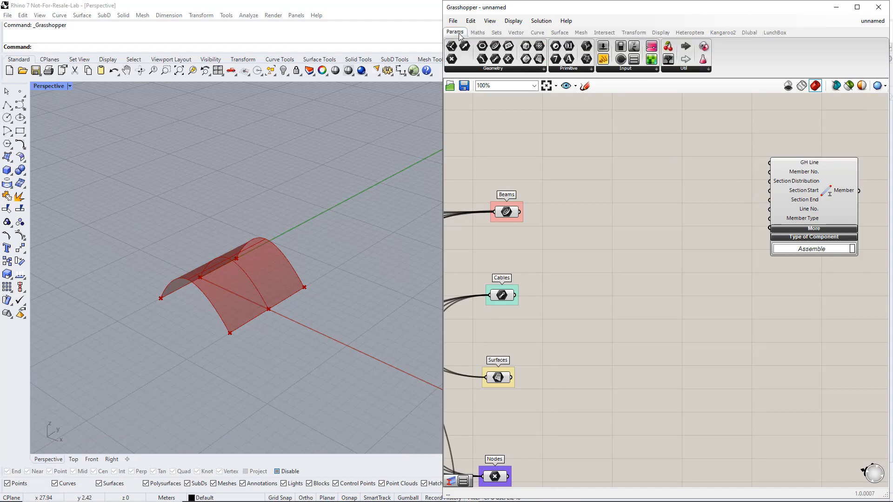
pyautogui.click(621, 69)
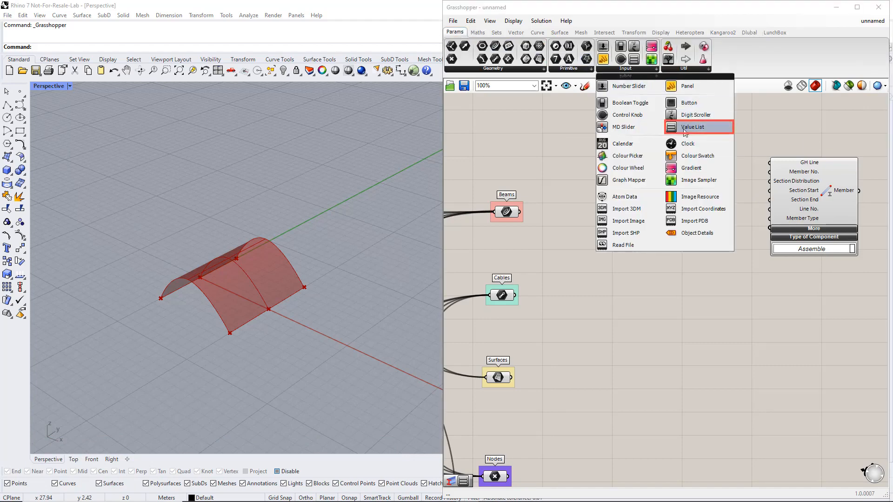
pyautogui.moveTo(683, 131); pyautogui.dragTo(691, 249)
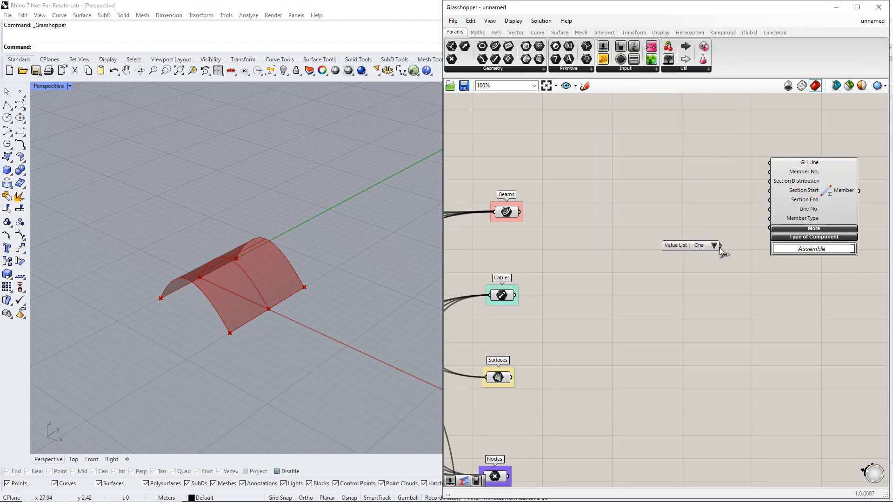
pyautogui.moveTo(744, 230); pyautogui.dragTo(769, 228)
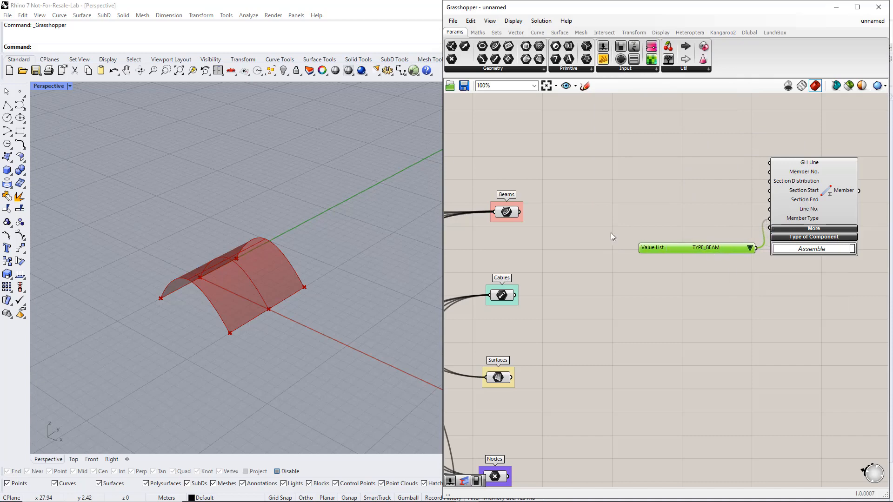
# Step: Connect the Beams curve parameter to the Member's GH Line input and move the Member and its value list farther from the groups
pyautogui.moveTo(519, 213); pyautogui.dragTo(769, 167)
pyautogui.click(738, 268)
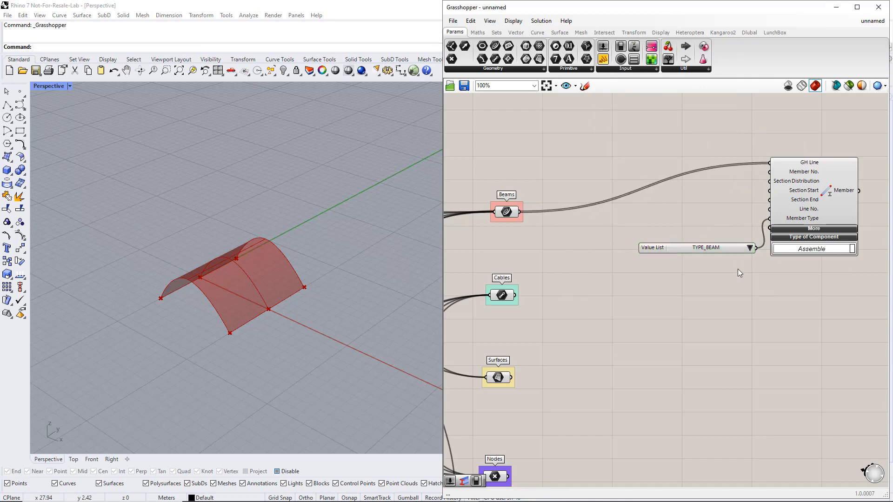
pyautogui.scroll(-2, 737, 269)
pyautogui.moveTo(763, 315); pyautogui.dragTo(690, 240)
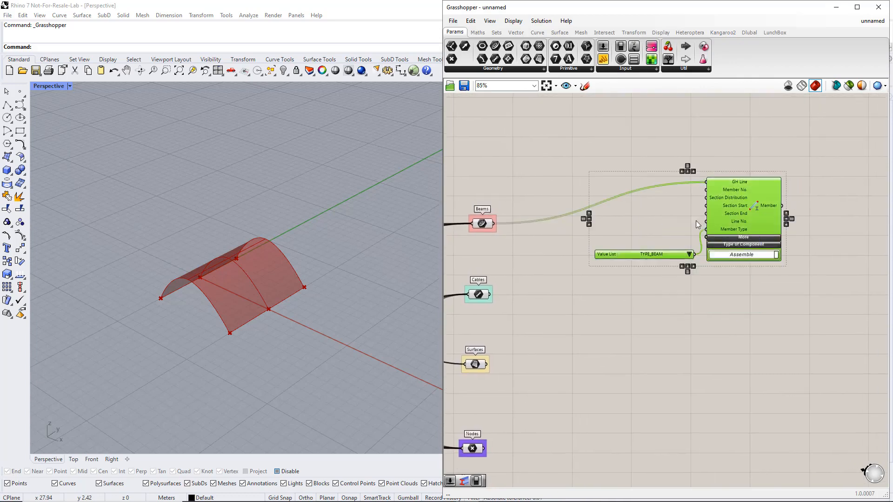
pyautogui.moveTo(728, 214); pyautogui.dragTo(841, 233)
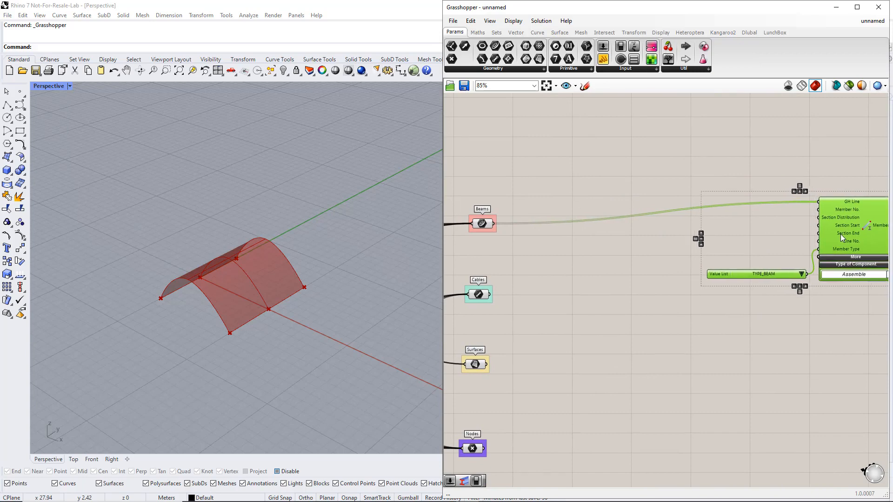
pyautogui.click(789, 231)
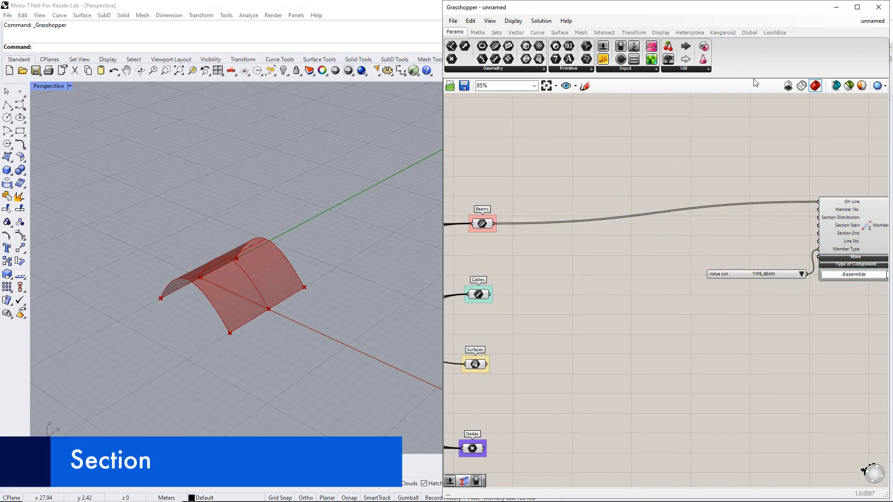
# Step: Add a Dlubal Section component and connect a number slider with value 1 to its Section No. input
pyautogui.click(750, 32)
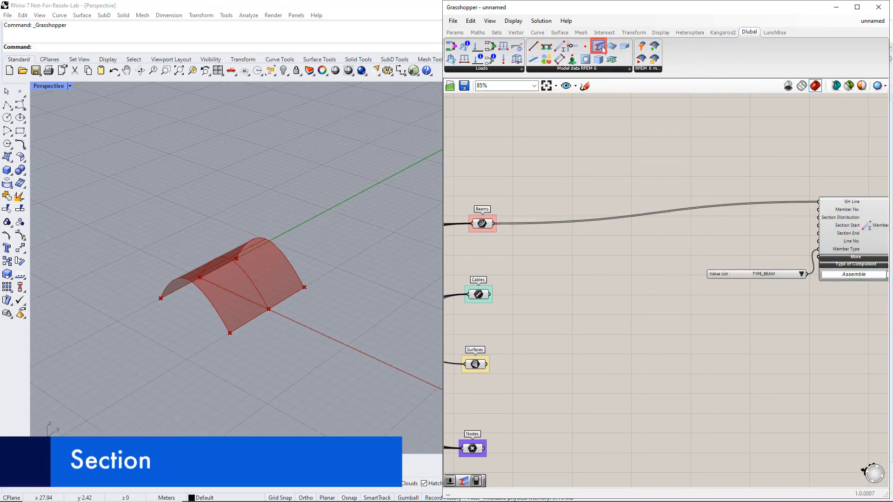
pyautogui.moveTo(599, 48); pyautogui.dragTo(712, 152)
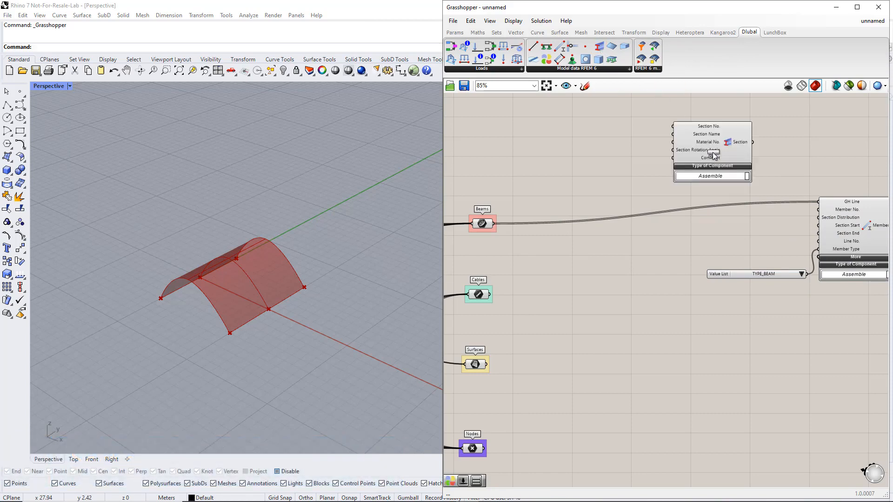
pyautogui.doubleClick(616, 117)
pyautogui.write('slider')
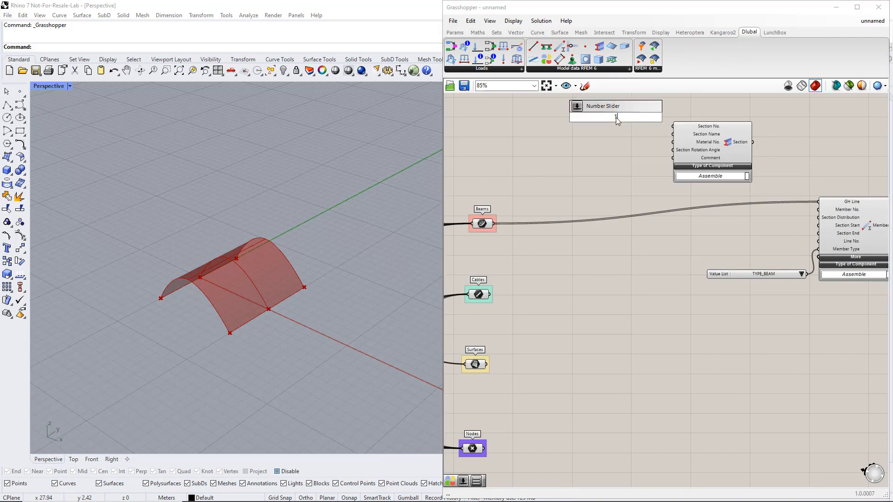
pyautogui.press('Return')
pyautogui.moveTo(656, 117); pyautogui.dragTo(672, 126)
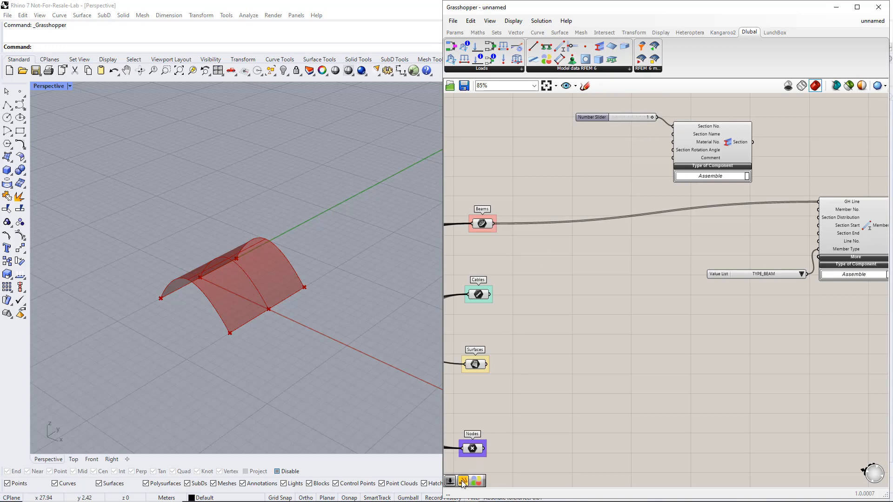
# Step: Add a compact panel containing CHS 193.7x5 and connect it to the Section Name input of the Section component
pyautogui.moveTo(462, 484); pyautogui.dragTo(607, 154)
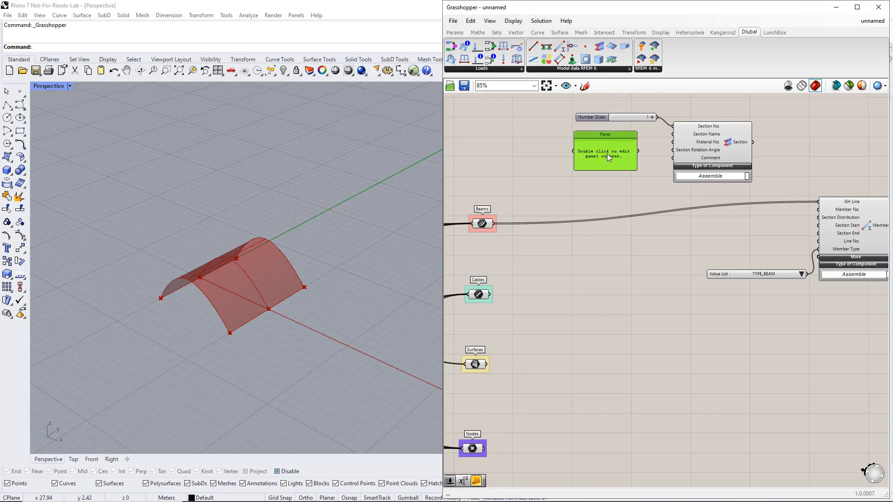
pyautogui.doubleClick(607, 153)
pyautogui.write('CHS')
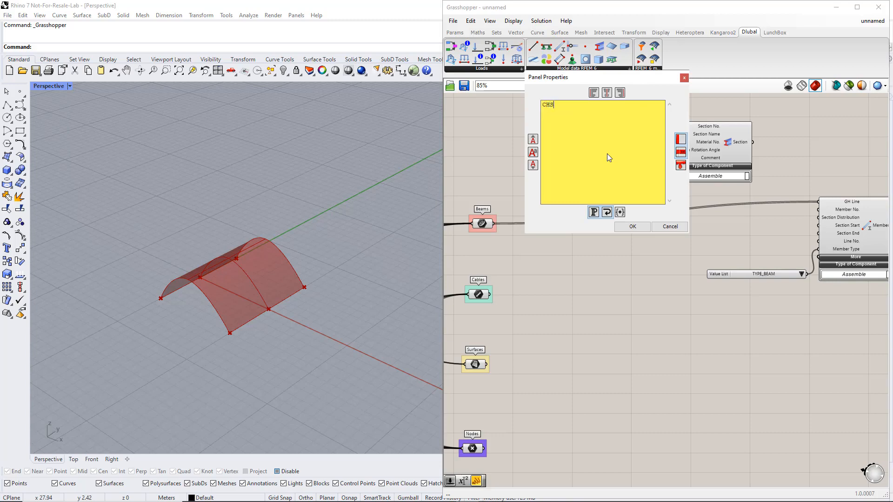
pyautogui.write(' 193.7x5')
pyautogui.click(620, 224)
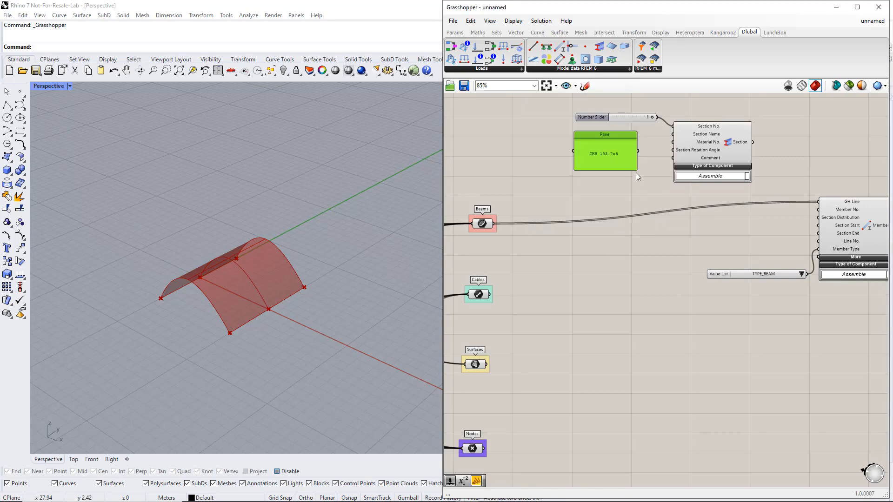
pyautogui.moveTo(636, 170); pyautogui.dragTo(642, 134)
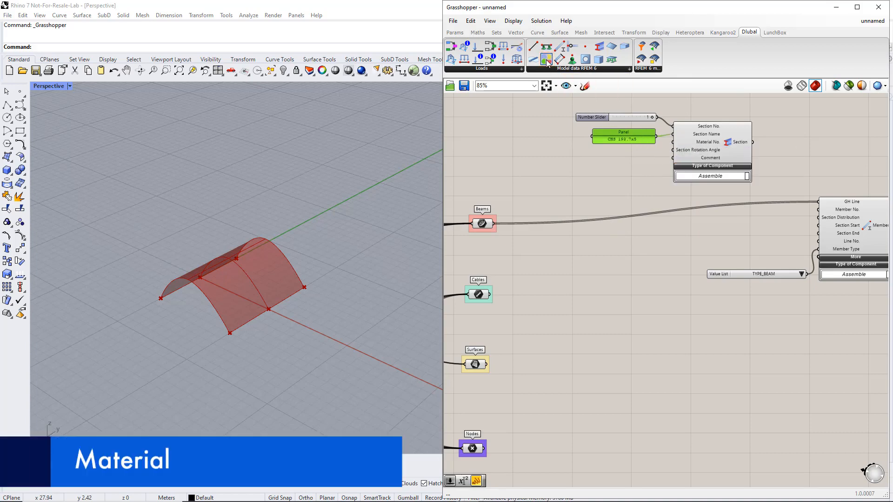
# Step: Add a Dlubal Material component and connect a number slider with value 1 to its Material No. input
pyautogui.moveTo(547, 60); pyautogui.dragTo(531, 125)
pyautogui.moveTo(578, 170); pyautogui.dragTo(620, 207, button='right')
pyautogui.click(491, 138)
pyautogui.doubleClick(492, 138)
pyautogui.write('1')
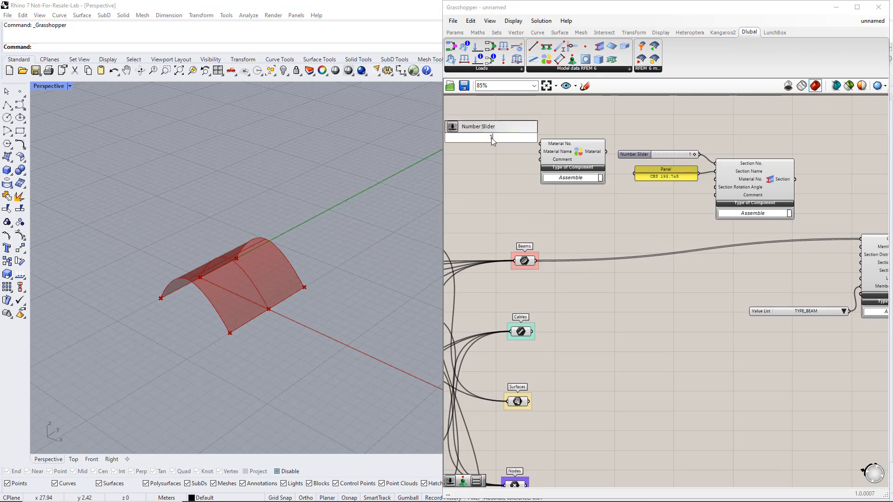
pyautogui.press('Return')
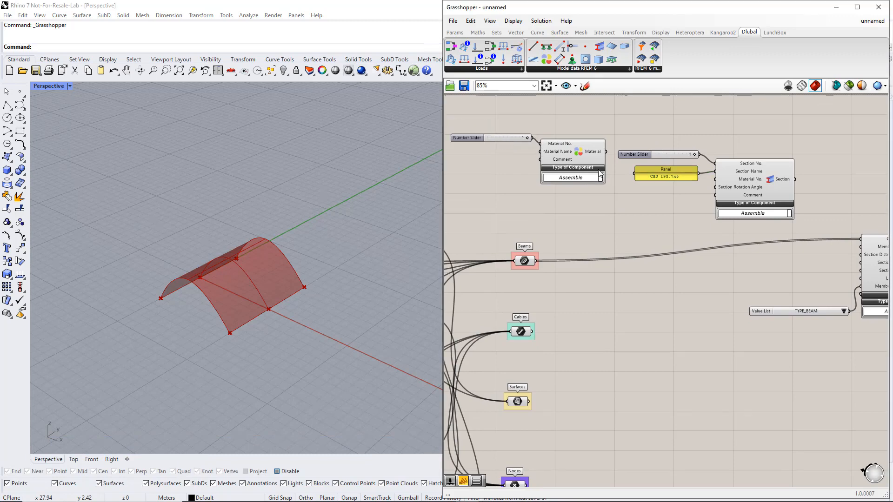
# Step: Duplicate the section name panel beside the Material component, change its text to S235 and connect it to Material Name
pyautogui.click(659, 177)
pyautogui.keyDown('alt'); pyautogui.moveTo(649, 178); pyautogui.dragTo(486, 163); pyautogui.keyUp('alt')
pyautogui.doubleClick(487, 162)
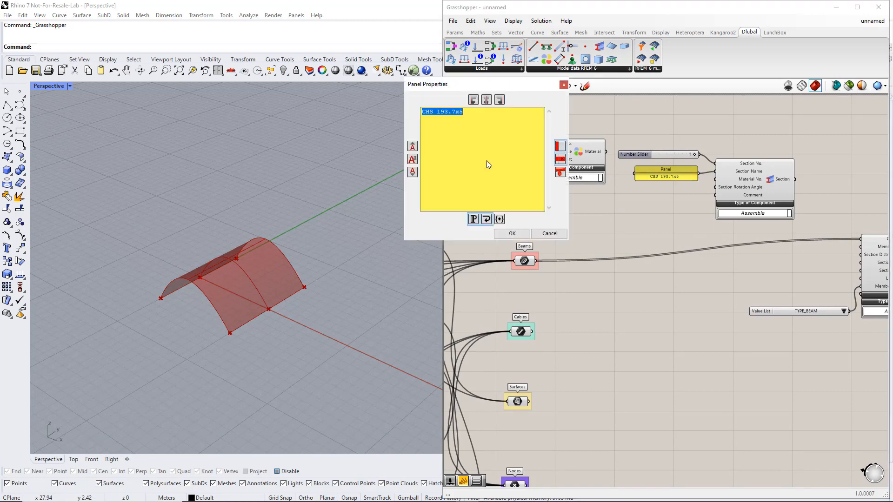
pyautogui.write('S235')
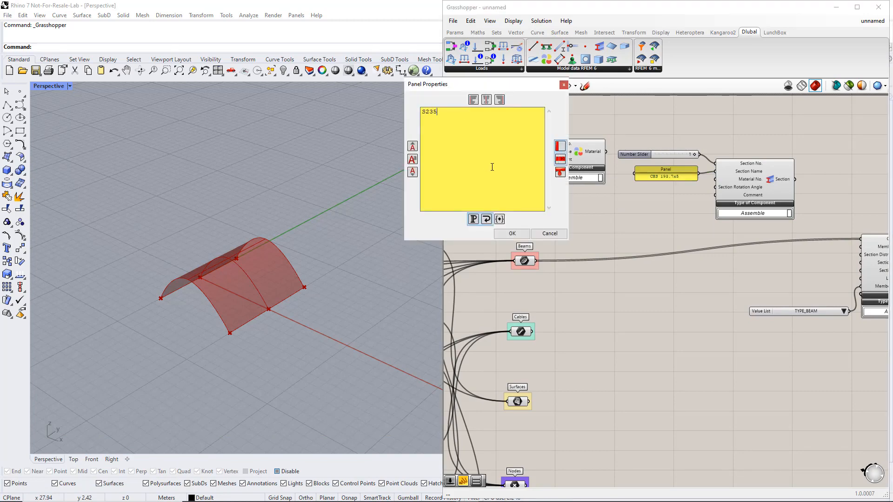
pyautogui.click(512, 234)
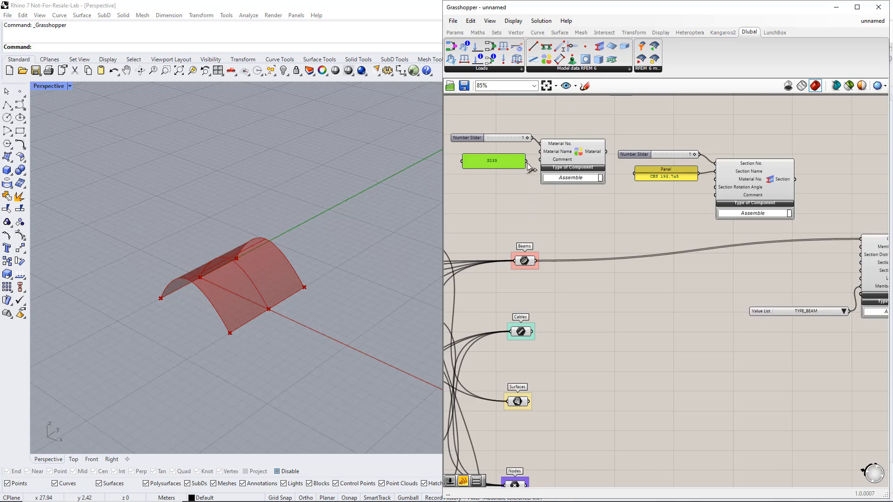
pyautogui.moveTo(526, 161); pyautogui.dragTo(541, 152)
# Step: Connect the Material output to the Section's Material No. input and the Section output to the Member's Section Start input
pyautogui.moveTo(606, 152); pyautogui.dragTo(714, 180)
pyautogui.moveTo(795, 183); pyautogui.dragTo(861, 262)
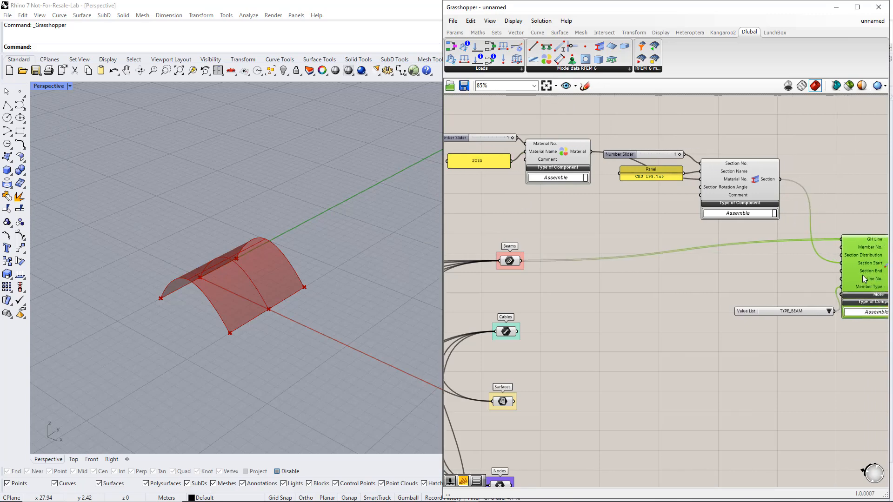
pyautogui.moveTo(832, 331); pyautogui.dragTo(750, 325, button='right')
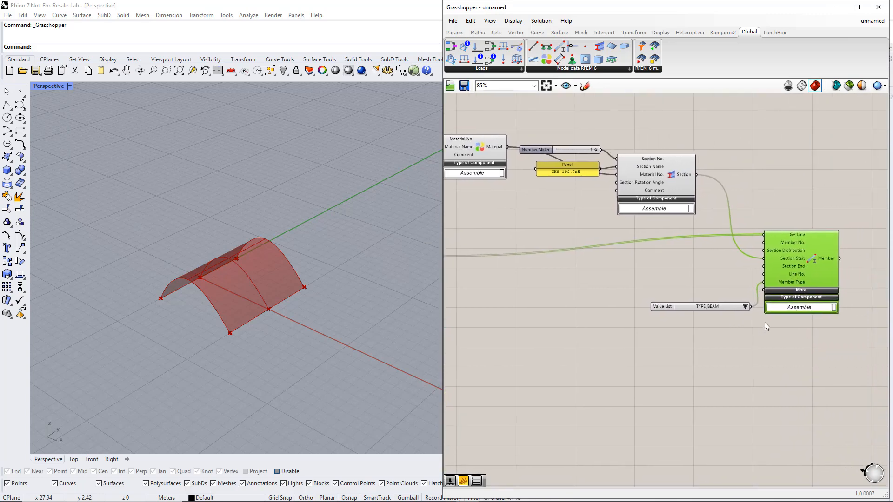
pyautogui.click(734, 272)
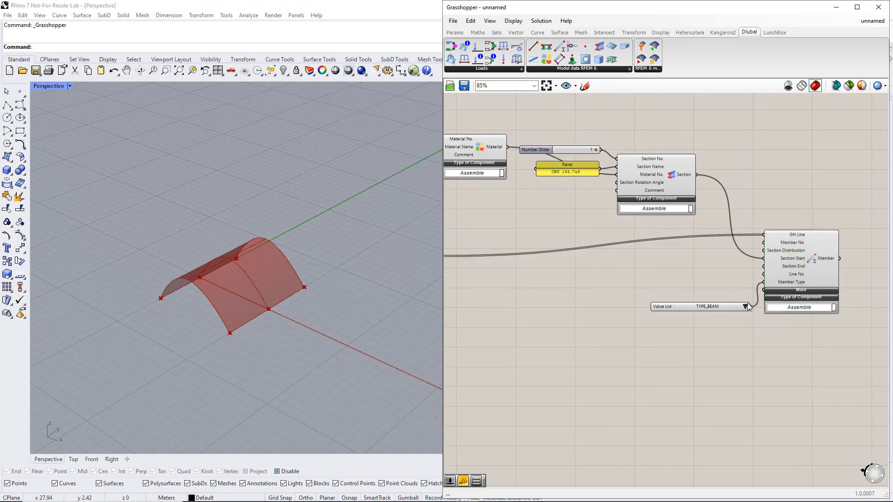
# Step: Add an RFEM 6 Export component below and beyond the Member component
pyautogui.scroll(-3, 744, 326)
pyautogui.moveTo(748, 334); pyautogui.dragTo(668, 275, button='right')
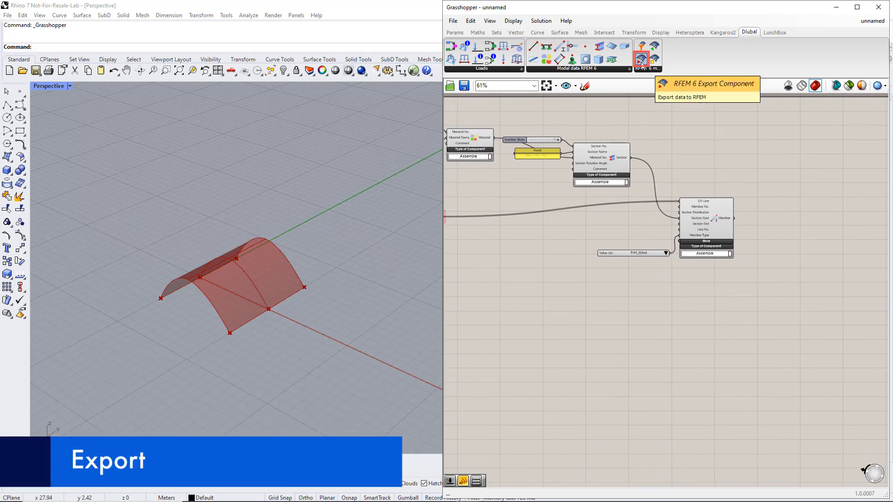
pyautogui.moveTo(642, 61); pyautogui.dragTo(762, 220)
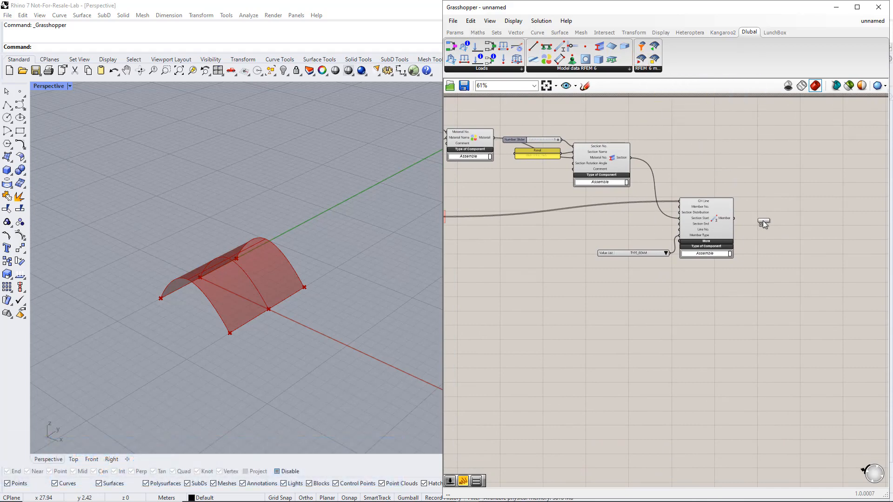
pyautogui.moveTo(811, 272); pyautogui.dragTo(812, 273)
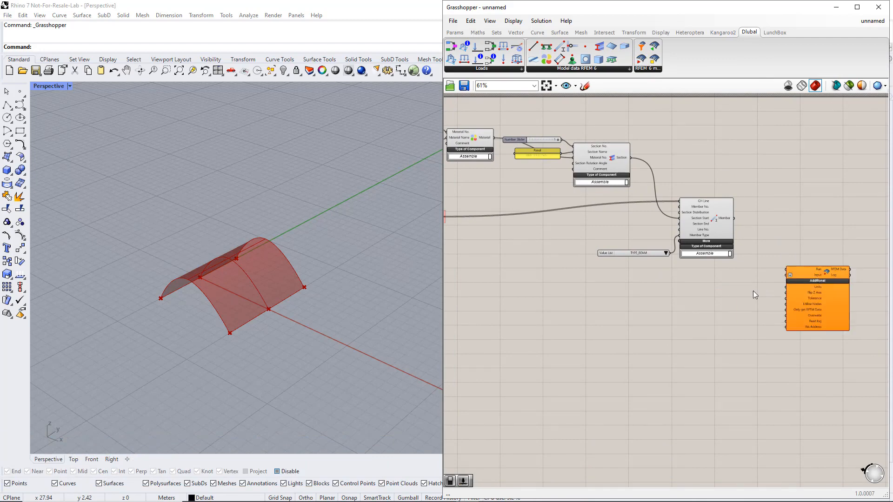
# Step: Add a Boolean Toggle, connect it to the Export component's Run input and place it just above the component
pyautogui.click(458, 33)
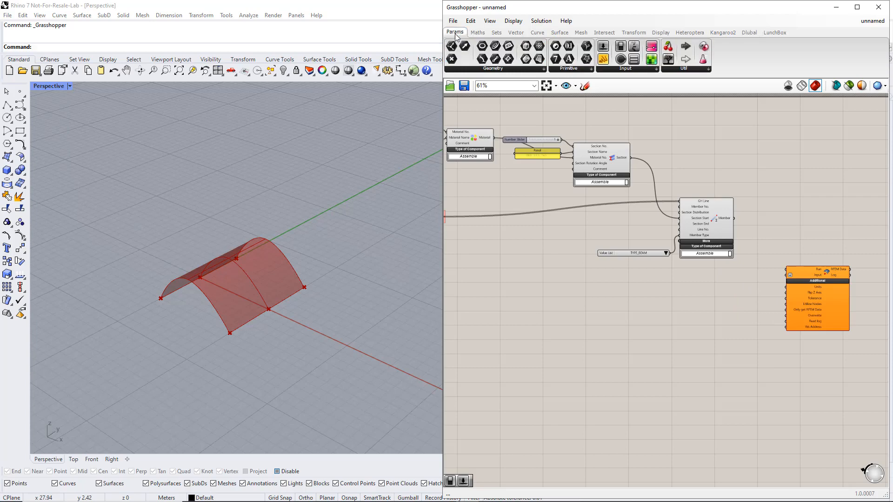
pyautogui.click(620, 69)
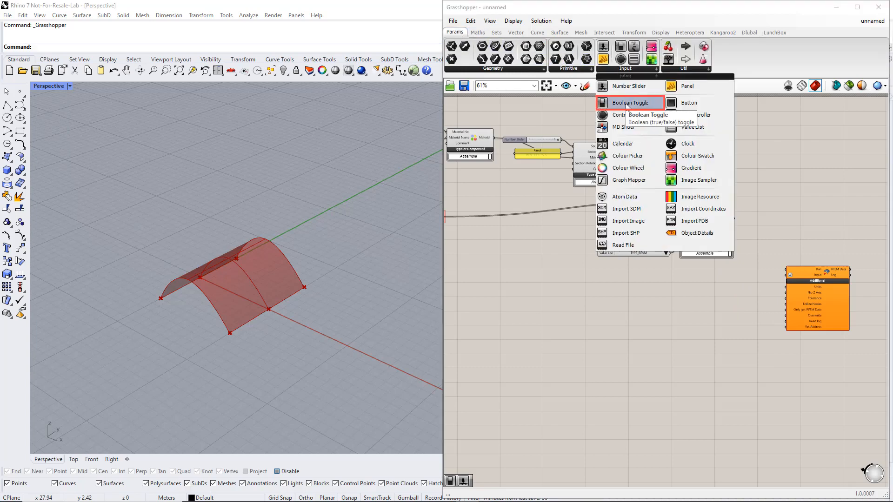
pyautogui.moveTo(627, 105); pyautogui.dragTo(811, 289)
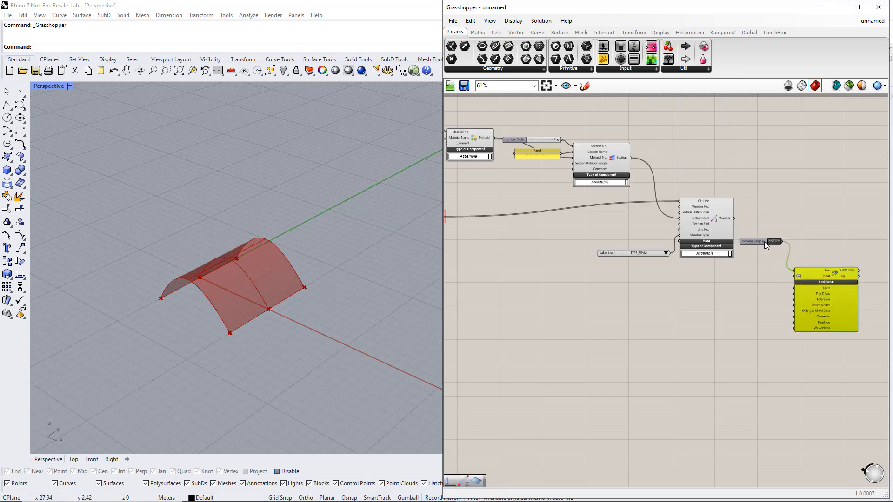
pyautogui.moveTo(761, 242); pyautogui.dragTo(770, 250)
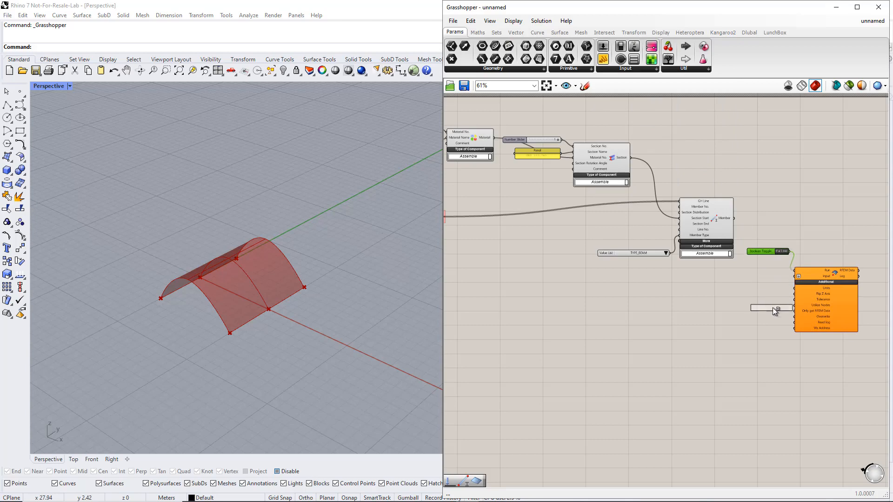
# Step: Connect a second Boolean Toggle to the Export component's Overwrite input and set it to True
pyautogui.moveTo(772, 308); pyautogui.dragTo(795, 316)
pyautogui.doubleClick(777, 348)
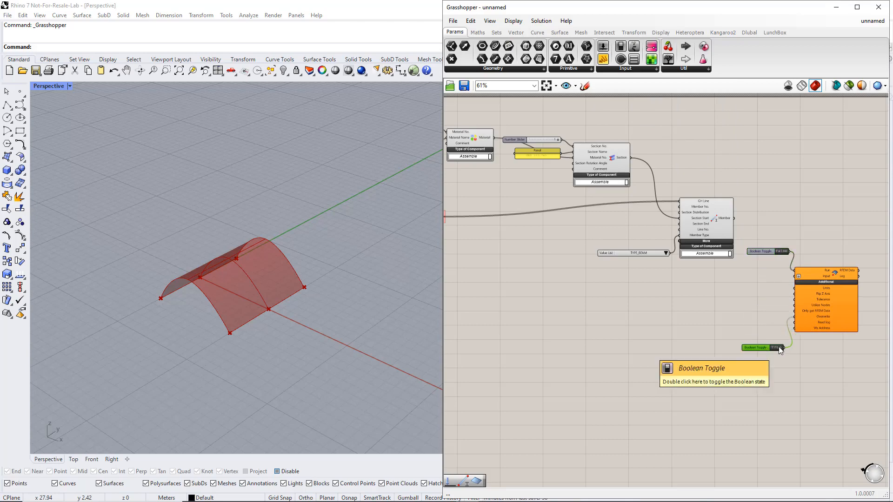
pyautogui.click(758, 300)
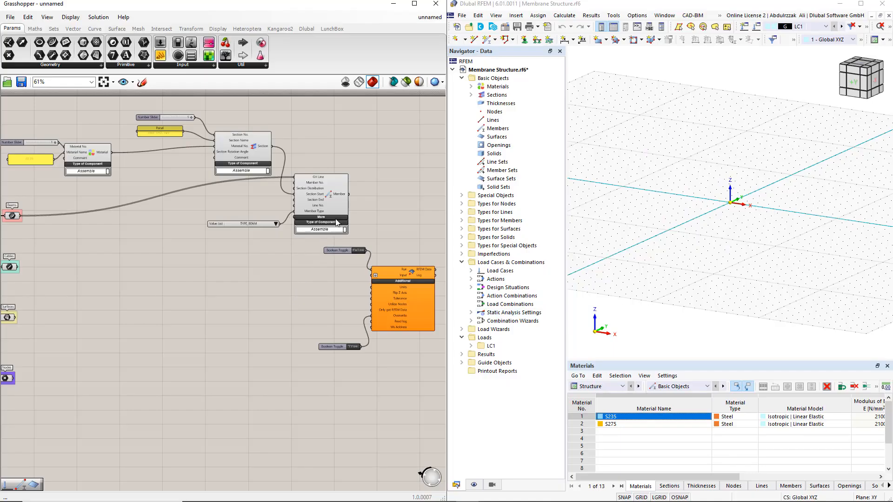
# Step: Connect the Member, Section and Material outputs together to the Export component's Input
pyautogui.moveTo(349, 194); pyautogui.dragTo(372, 275)
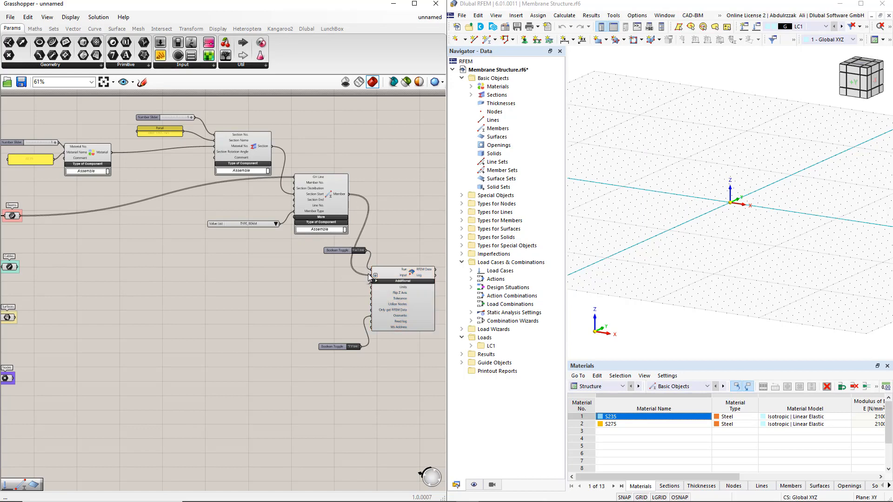
pyautogui.keyDown('shift'); pyautogui.moveTo(274, 148); pyautogui.dragTo(371, 277); pyautogui.keyUp('shift')
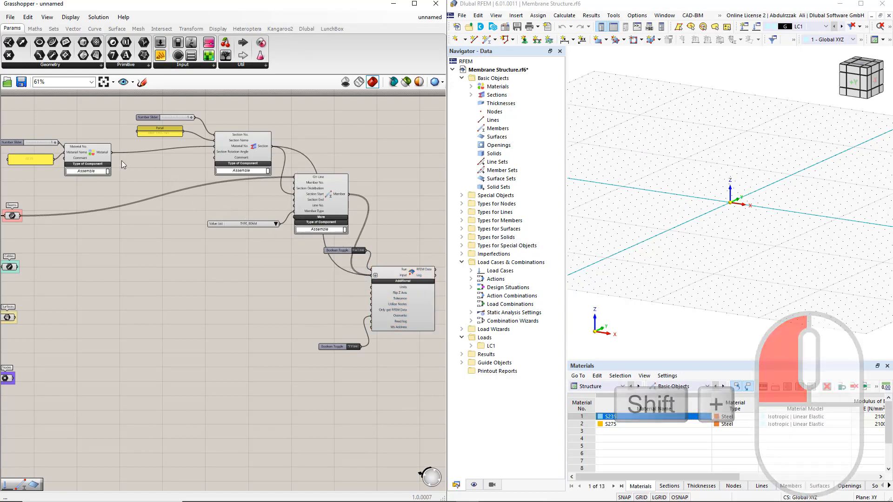
pyautogui.moveTo(112, 152); pyautogui.dragTo(372, 274)
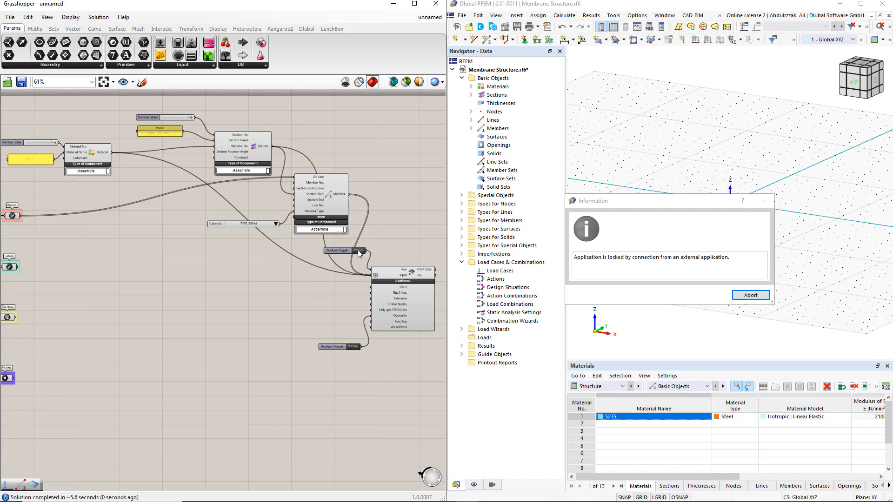
# Step: Export the beams to RFEM, abort the external connection to unlock it, and reset the Run toggle to False
pyautogui.click(746, 298)
pyautogui.click(717, 299)
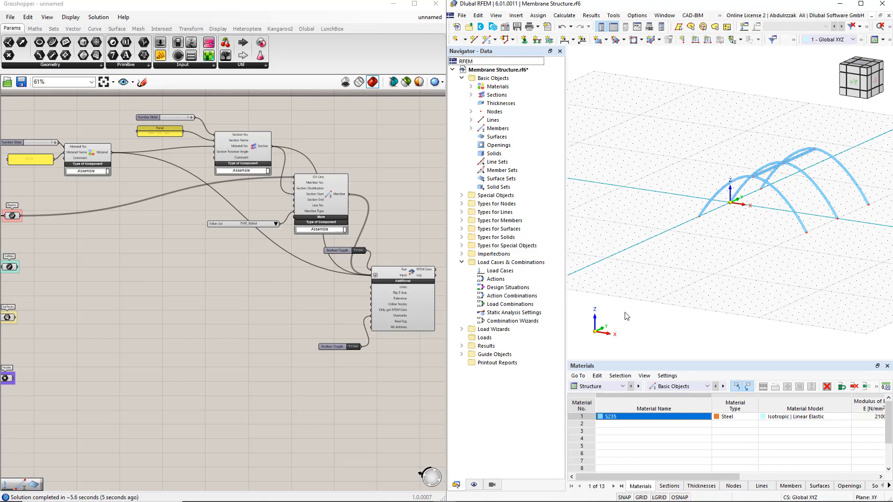
pyautogui.doubleClick(359, 251)
# Step: Duplicate the Section and Member components with their slider, panel and value list, and connect Cables to the copied Member's GH Line
pyautogui.moveTo(309, 274); pyautogui.dragTo(153, 108)
pyautogui.keyDown('alt'); pyautogui.moveTo(243, 155); pyautogui.dragTo(195, 251); pyautogui.keyUp('alt')
pyautogui.moveTo(18, 267); pyautogui.dragTo(247, 274)
# Step: Raise the copied Section No. slider's maximum to 2 and set the slider to 2
pyautogui.scroll(1, 125, 249)
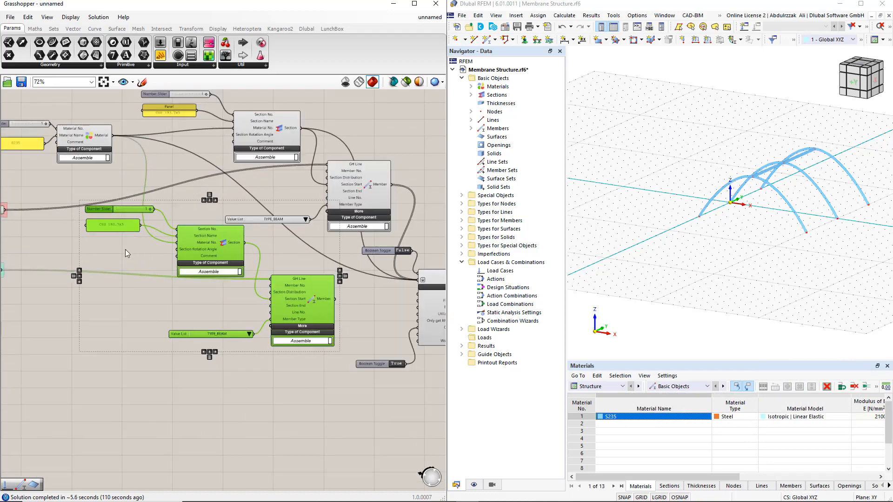
pyautogui.click(122, 234)
pyautogui.doubleClick(101, 208)
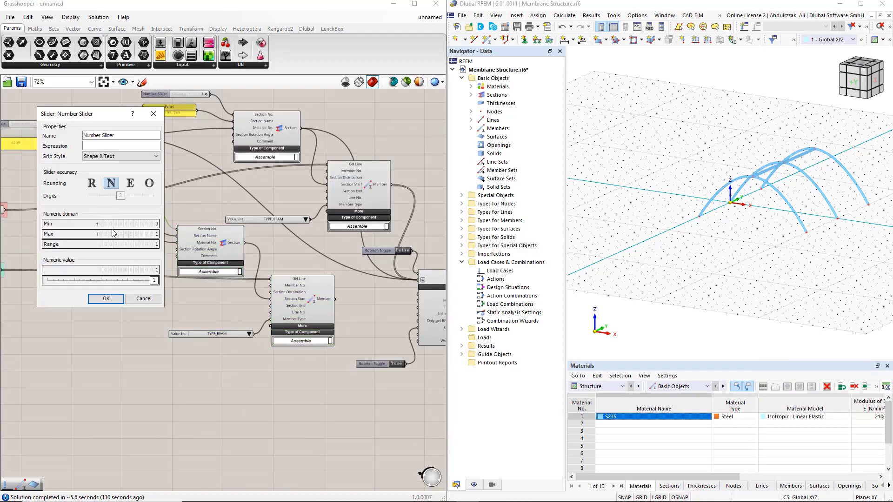
pyautogui.doubleClick(98, 234)
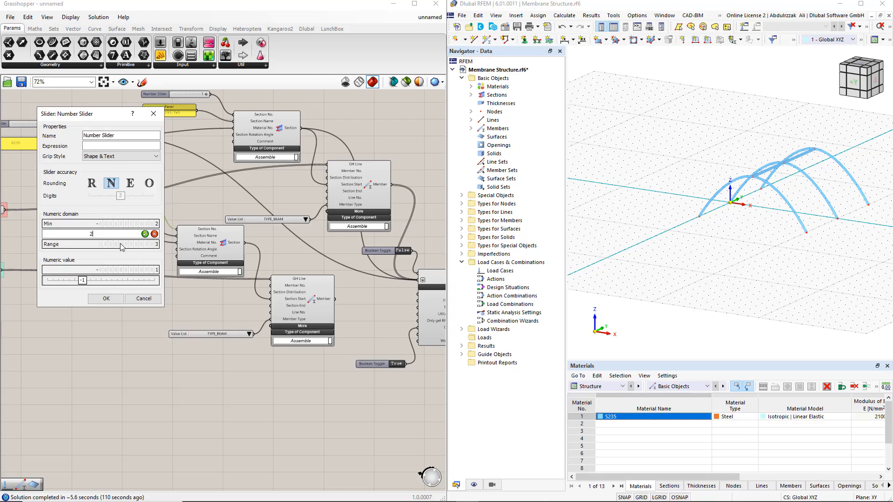
pyautogui.click(145, 234)
pyautogui.click(120, 298)
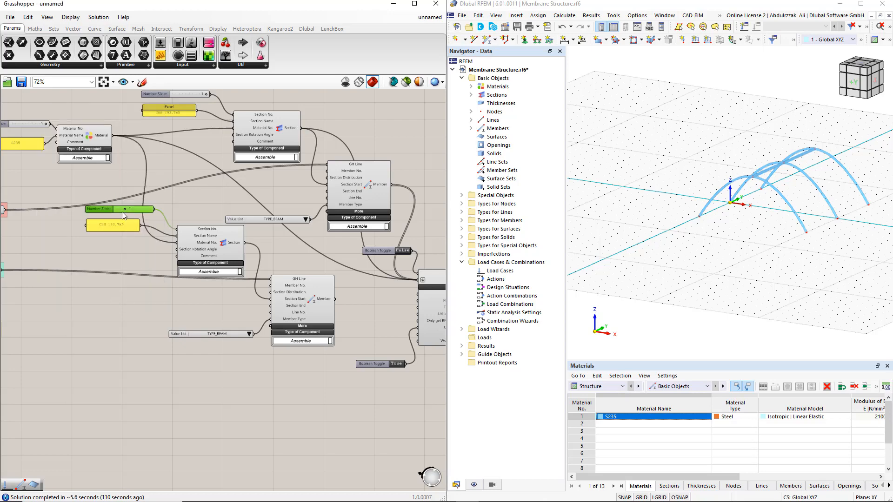
pyautogui.moveTo(124, 210); pyautogui.dragTo(151, 211)
# Step: Change the copied Section's name panel to R 20
pyautogui.scroll(3, 111, 224)
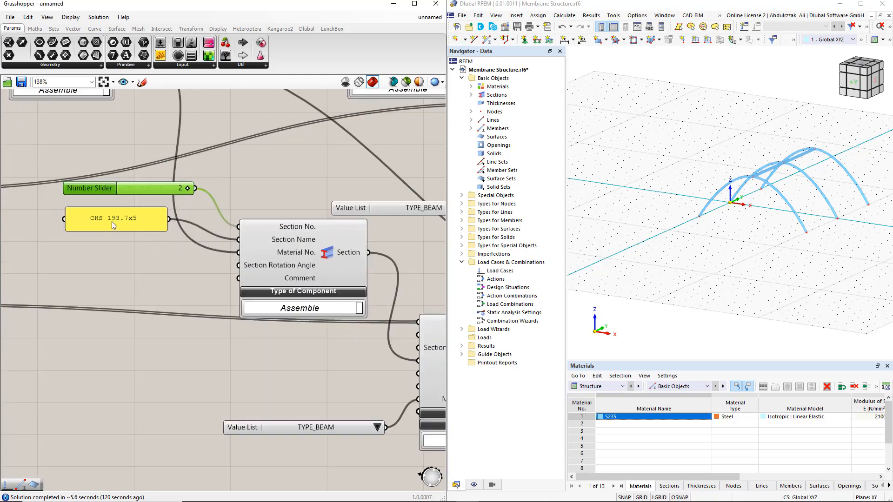
pyautogui.doubleClick(112, 223)
pyautogui.write('R')
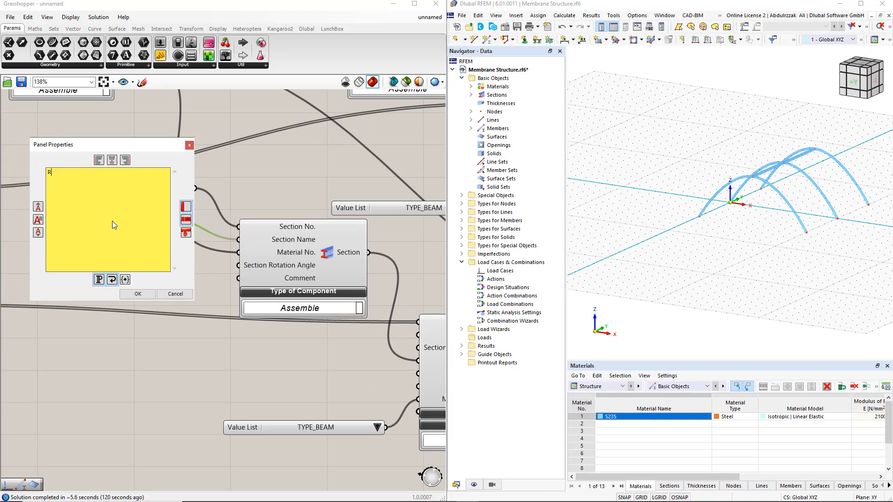
pyautogui.write(' 20')
pyautogui.click(136, 294)
pyautogui.click(137, 277)
# Step: Set the copied Member's type value list to TYPE_CABLE
pyautogui.scroll(-2, 137, 277)
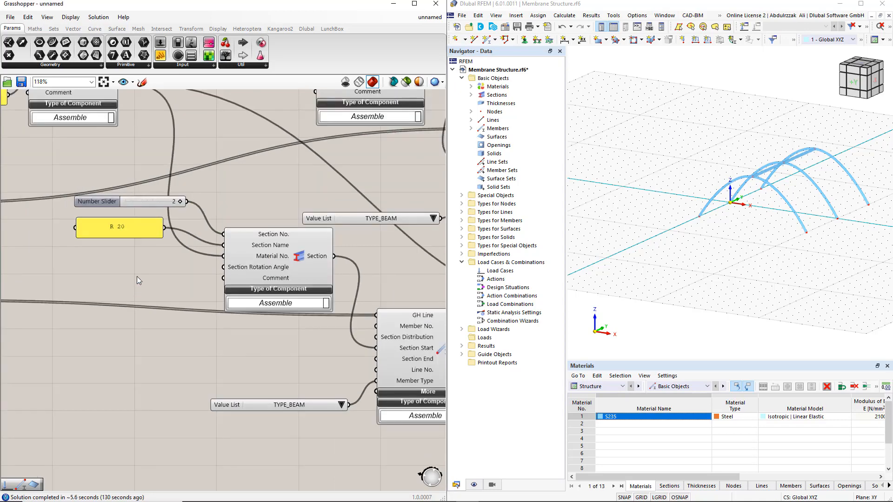
pyautogui.moveTo(267, 361); pyautogui.dragTo(194, 212, button='right')
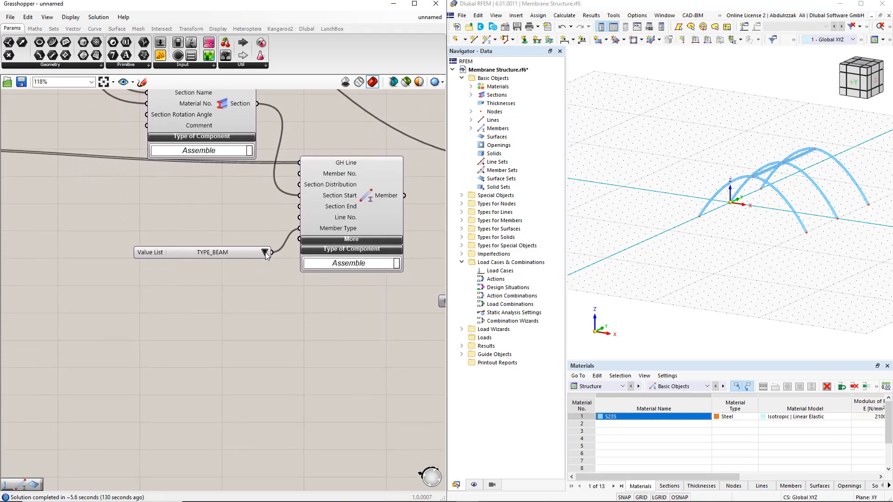
pyautogui.click(265, 252)
pyautogui.click(290, 279)
# Step: Add the cable Member and cable Section outputs to the Export component's Input, keeping the existing connections
pyautogui.scroll(-5, 227, 317)
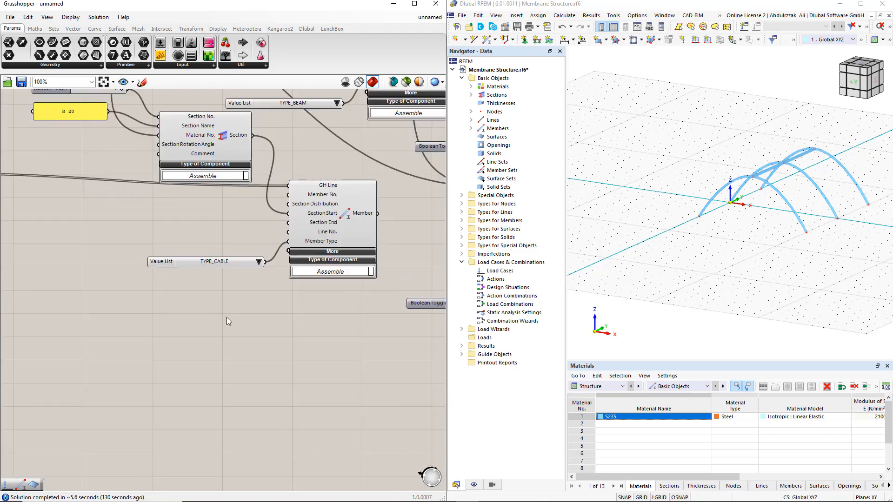
pyautogui.moveTo(289, 343); pyautogui.dragTo(240, 380, button='right')
pyautogui.scroll(1, 261, 361)
pyautogui.keyDown('shift'); pyautogui.moveTo(258, 281); pyautogui.dragTo(260, 282); pyautogui.keyUp('shift')
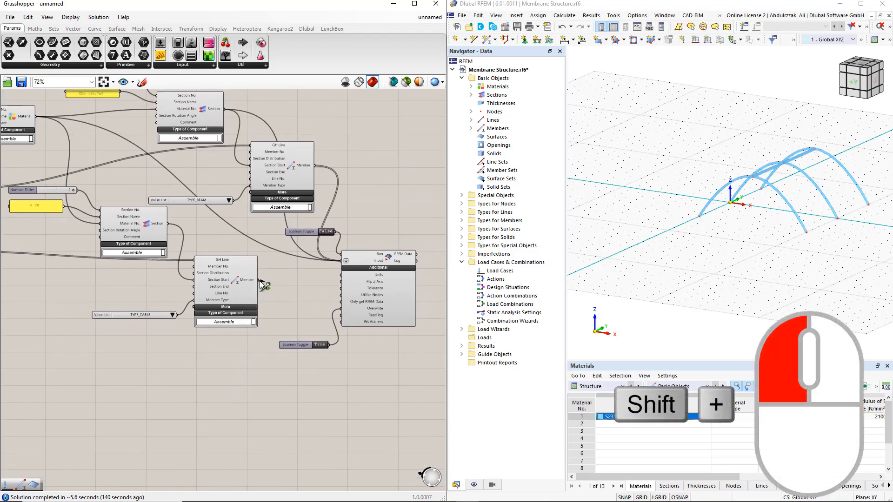
pyautogui.keyDown('shift'); pyautogui.moveTo(320, 266); pyautogui.dragTo(341, 261); pyautogui.keyUp('shift')
pyautogui.keyDown('shift'); pyautogui.moveTo(172, 228); pyautogui.dragTo(343, 264); pyautogui.keyUp('shift')
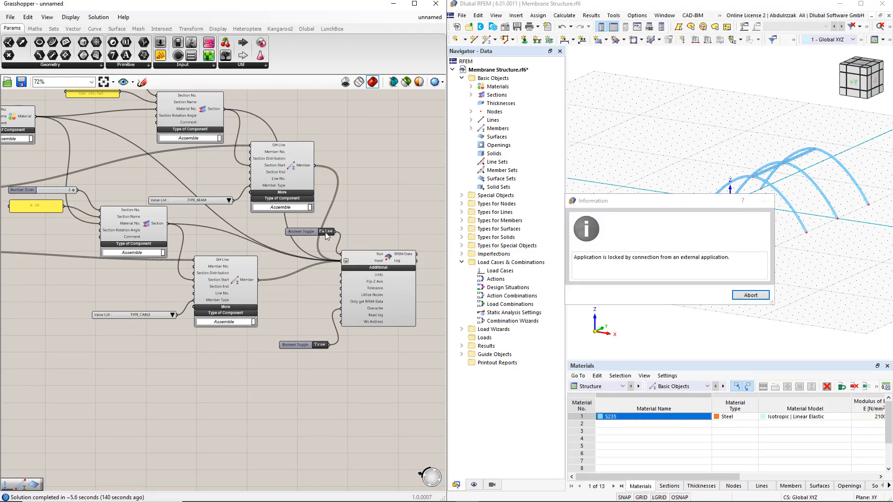
# Step: Set the Run toggle to True to export the cables, then abort the external connection in RFEM and confirm
pyautogui.doubleClick(325, 232)
pyautogui.click(749, 295)
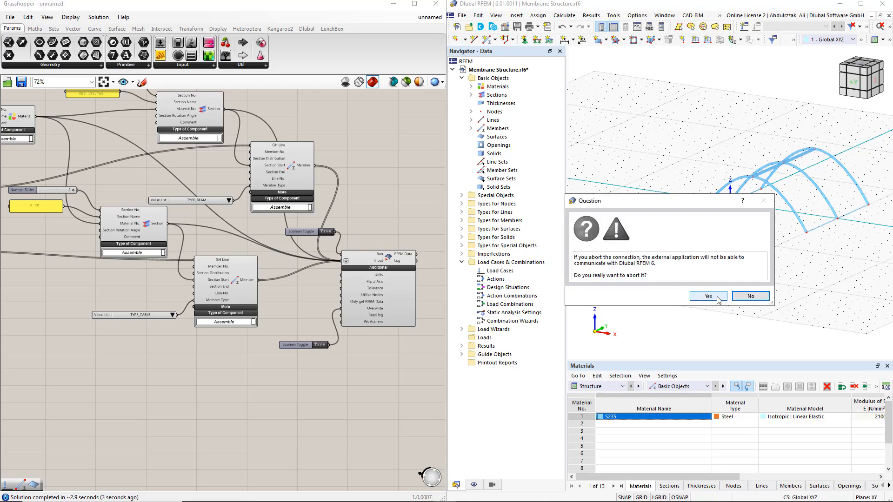
pyautogui.click(712, 298)
# Step: In RFEM's display settings, color the rendered members by Member Type
pyautogui.click(475, 485)
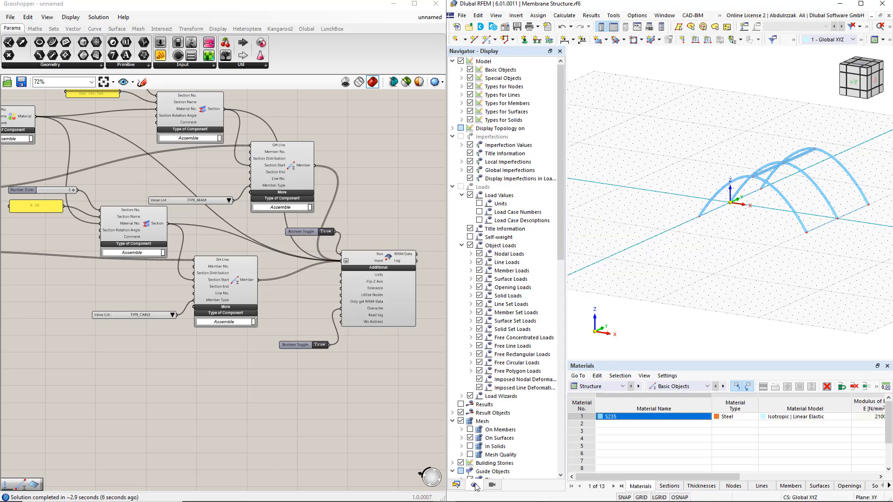
pyautogui.scroll(-10, 496, 400)
pyautogui.scroll(-6, 497, 400)
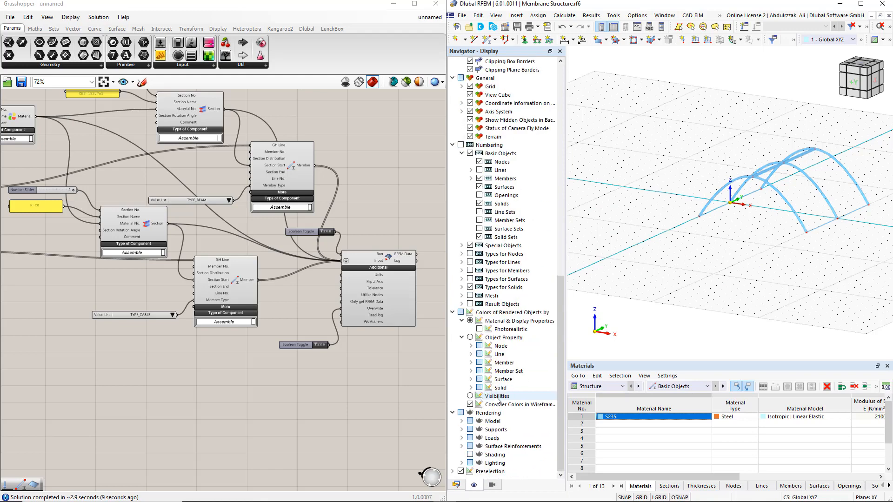
pyautogui.click(472, 363)
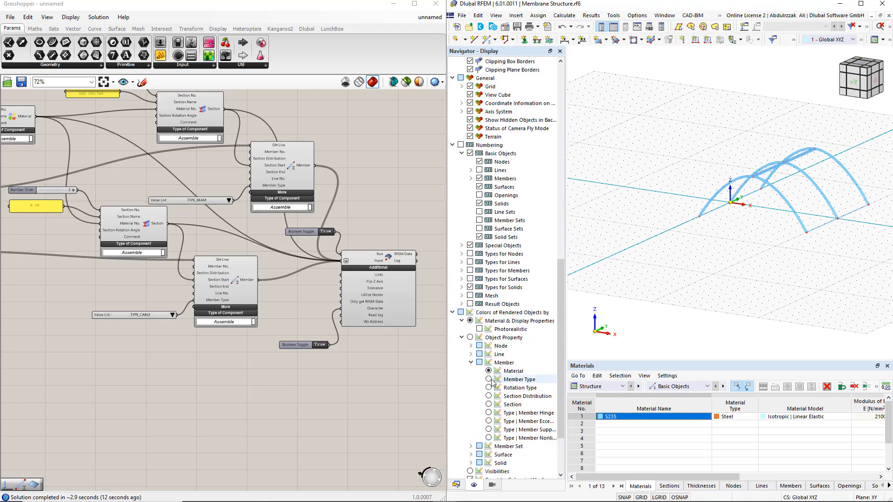
pyautogui.click(509, 379)
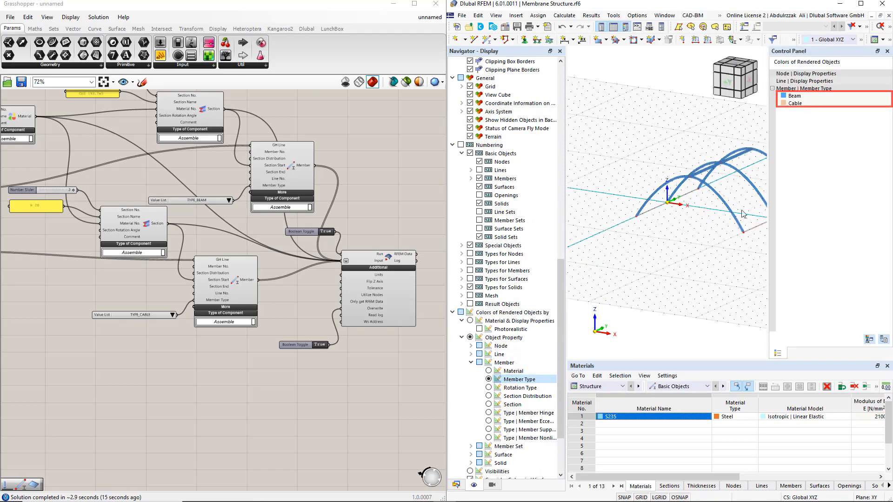
# Step: Switch off the Boolean toggle feeding the Export component's Run input
pyautogui.scroll(-2, 706, 232)
pyautogui.moveTo(706, 231); pyautogui.dragTo(660, 259, button='middle')
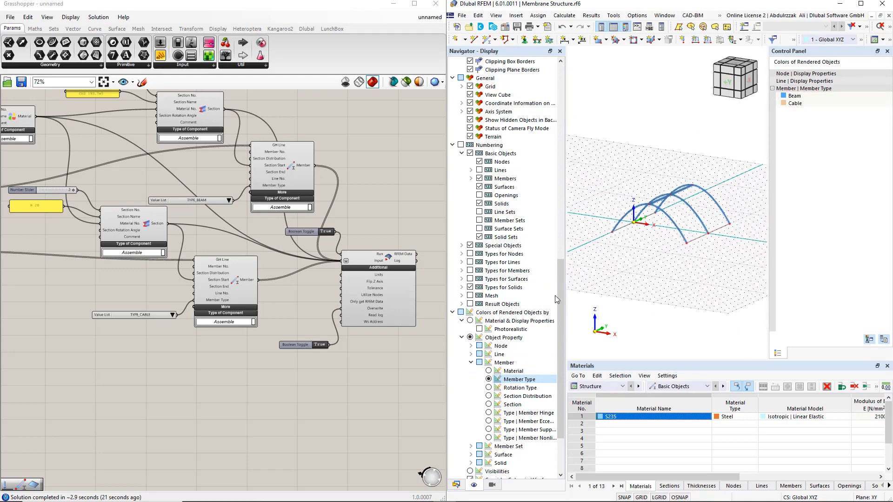
pyautogui.click(328, 232)
# Step: Add a Dlubal Surface component below the TYPE_CABLE value list and connect the Surfaces parameter to its GH Surface input
pyautogui.scroll(-3, 218, 343)
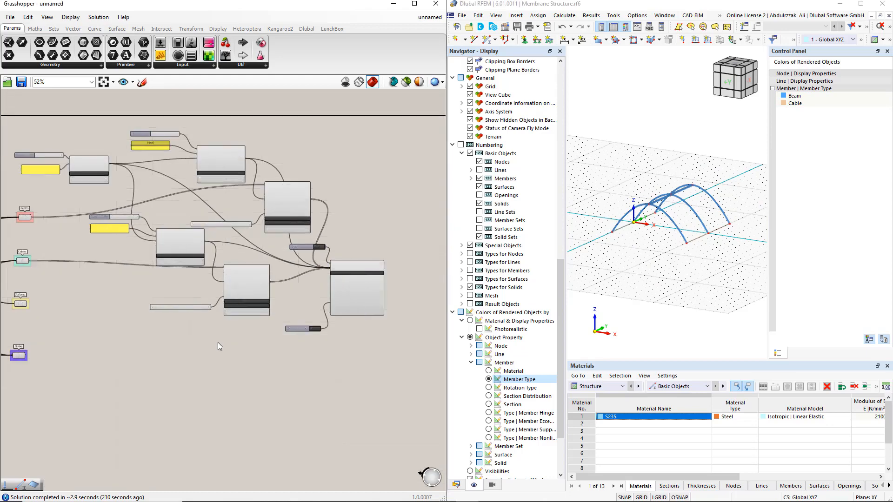
pyautogui.moveTo(218, 342); pyautogui.dragTo(307, 330, button='right')
pyautogui.scroll(5, 249, 328)
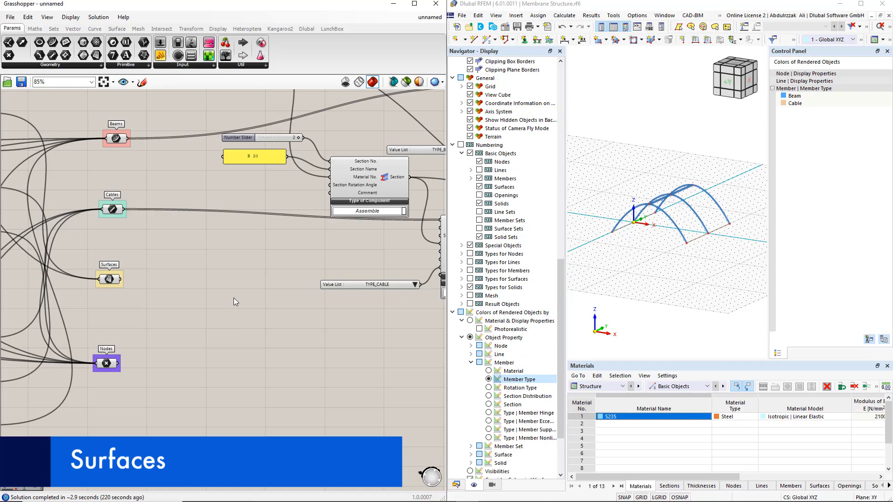
pyautogui.click(308, 32)
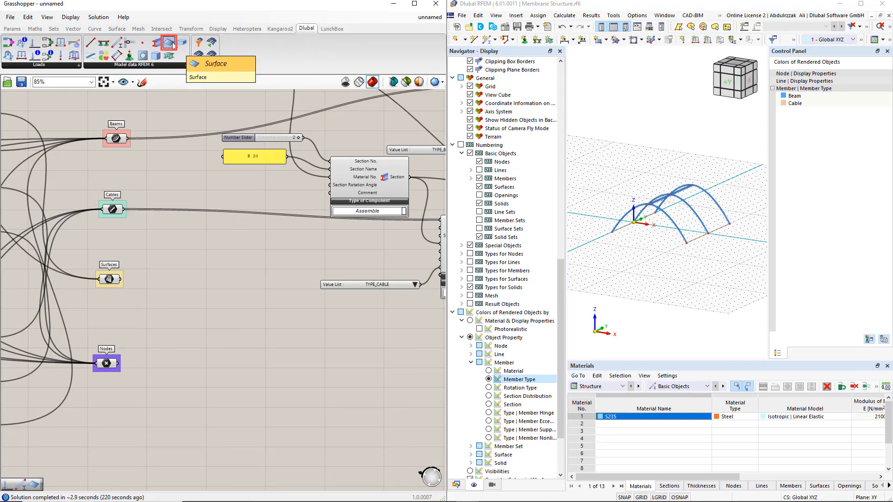
pyautogui.moveTo(173, 45); pyautogui.dragTo(340, 321)
pyautogui.click(319, 328)
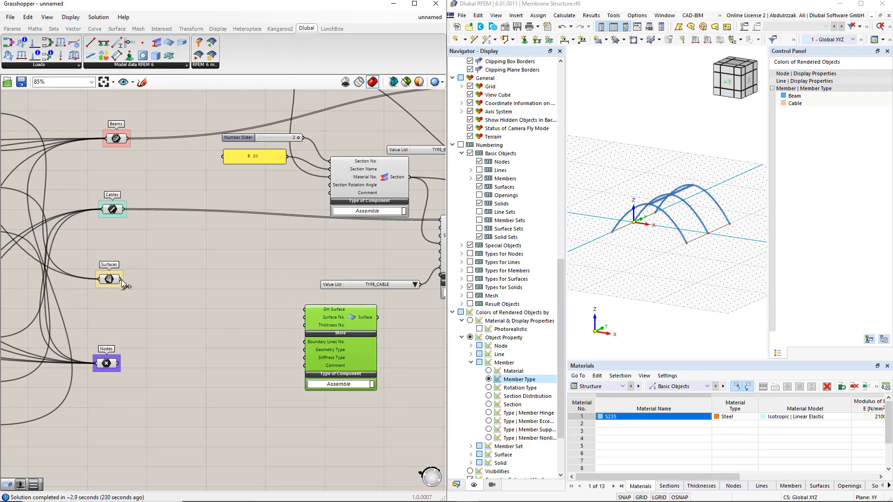
pyautogui.moveTo(121, 280); pyautogui.dragTo(300, 312)
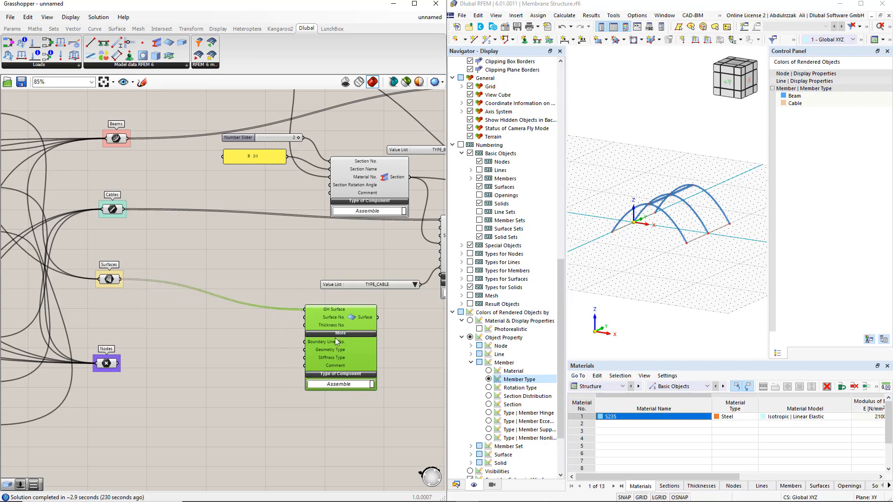
# Step: Move the Surface component beneath the cable Member component, leaving room for its input controls
pyautogui.moveTo(336, 338); pyautogui.dragTo(350, 349)
pyautogui.moveTo(259, 372); pyautogui.dragTo(211, 362, button='right')
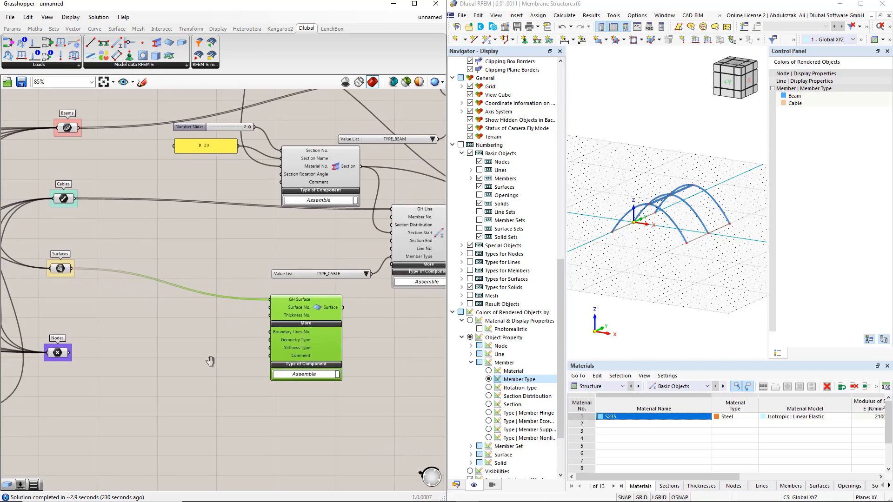
pyautogui.moveTo(405, 356); pyautogui.dragTo(353, 347, button='right')
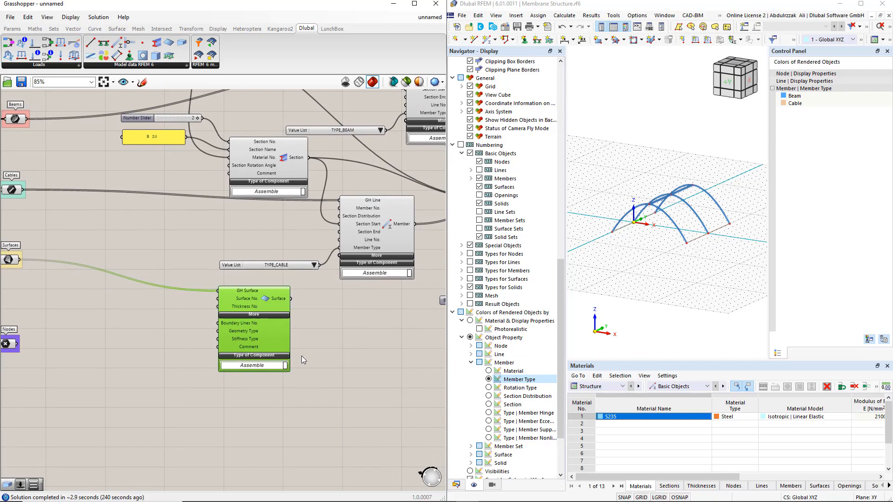
pyautogui.moveTo(267, 335); pyautogui.dragTo(345, 339)
pyautogui.click(260, 354)
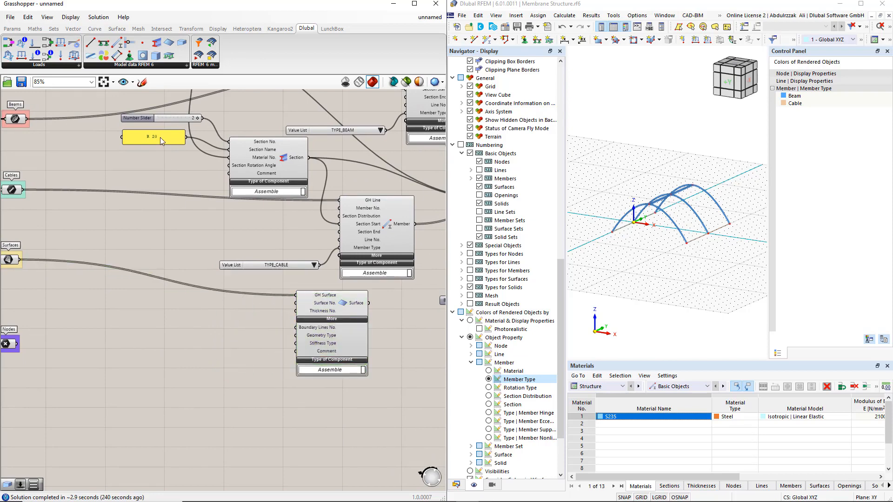
# Step: Copy the R 20 panel next to the Surface component and replace its text with 1 and 2 on separate lines
pyautogui.keyDown('alt'); pyautogui.moveTo(160, 138); pyautogui.dragTo(251, 313); pyautogui.keyUp('alt')
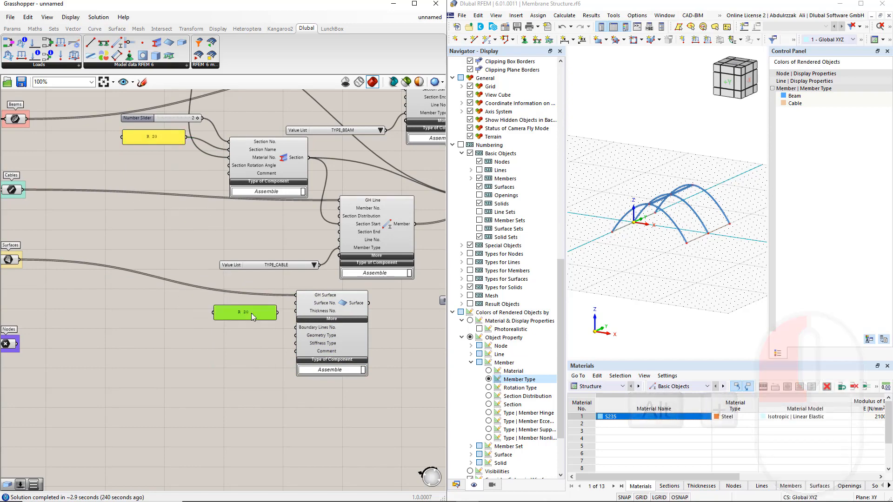
pyautogui.doubleClick(251, 313)
pyautogui.write('1 ')
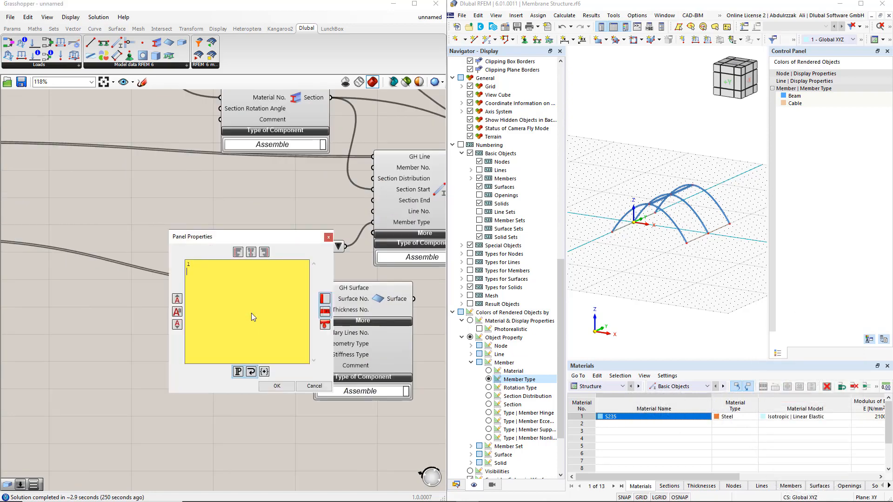
pyautogui.write('2')
pyautogui.click(276, 386)
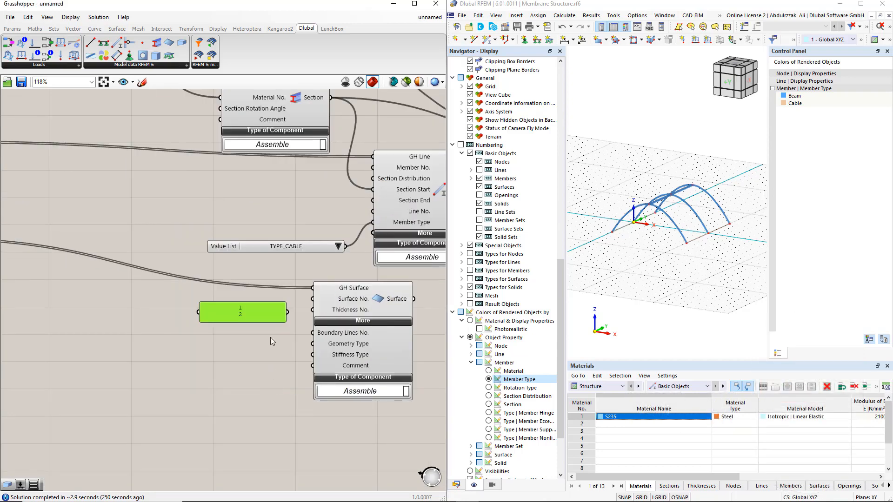
# Step: Connect the copied panel to Surface No., split its lines into separate items, and resize it to show both entries
pyautogui.moveTo(287, 312); pyautogui.dragTo(313, 310)
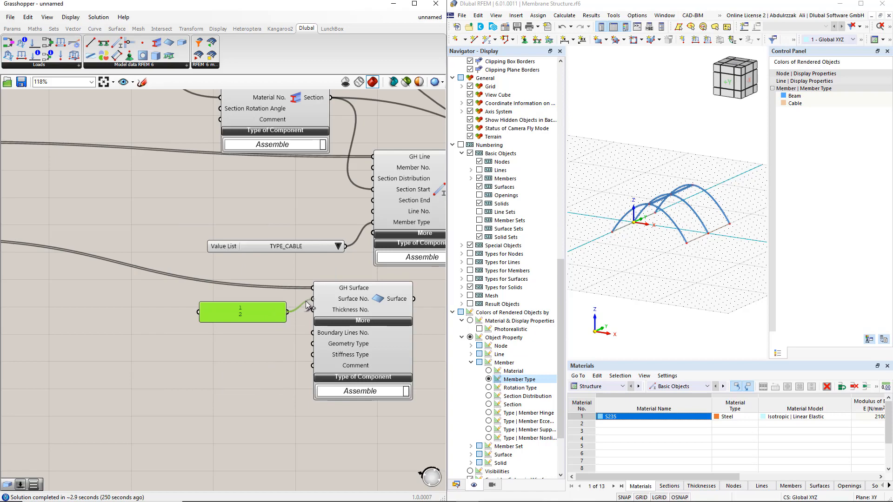
pyautogui.rightClick(263, 314)
pyautogui.click(275, 300)
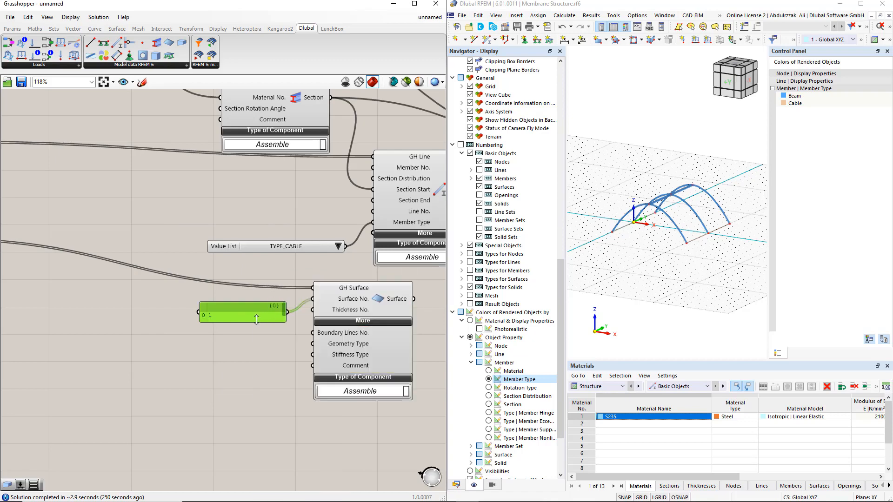
pyautogui.moveTo(245, 321)
pyautogui.mouseDown()
pyautogui.moveTo(243, 329)
pyautogui.moveTo(256, 314)
pyautogui.moveTo(252, 304)
pyautogui.mouseUp()
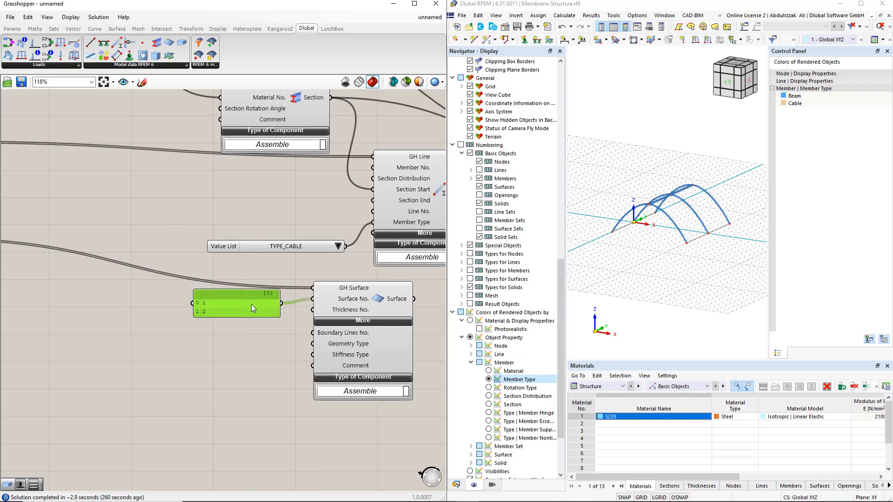
# Step: Copy the TYPE_CABLE value list for the Surface's Stiffness Type input and set it to TYPE_MEMBRANE
pyautogui.click(294, 246)
pyautogui.keyDown('alt'); pyautogui.moveTo(295, 247); pyautogui.dragTo(312, 354); pyautogui.keyUp('alt')
pyautogui.click(293, 355)
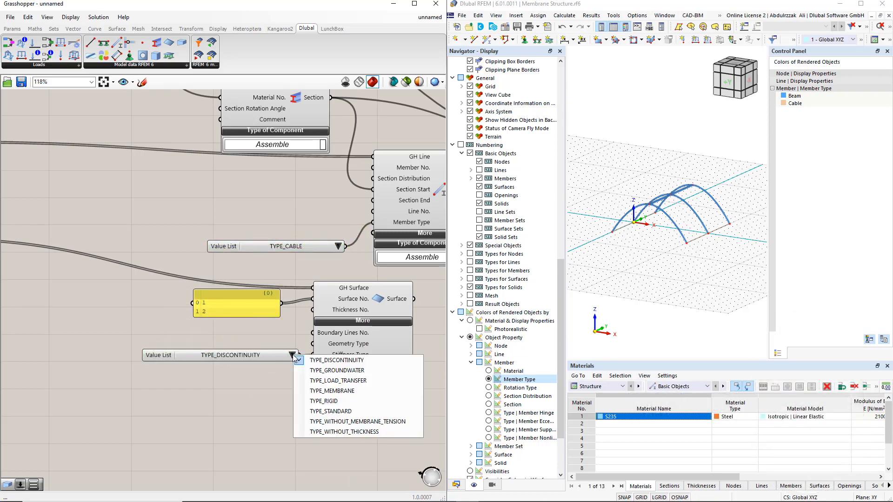
pyautogui.click(315, 392)
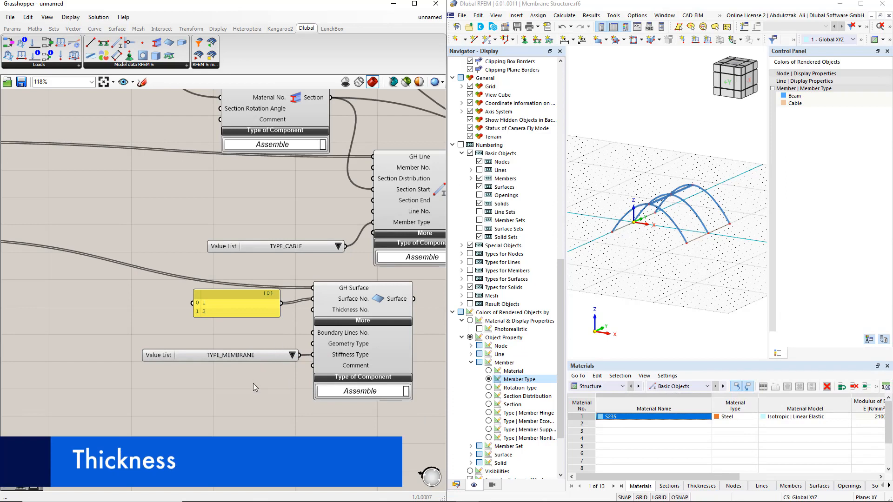
# Step: Add a Dlubal Thickness component and connect its output to the Surface component's Thickness No. input
pyautogui.moveTo(253, 383); pyautogui.dragTo(281, 305, button='right')
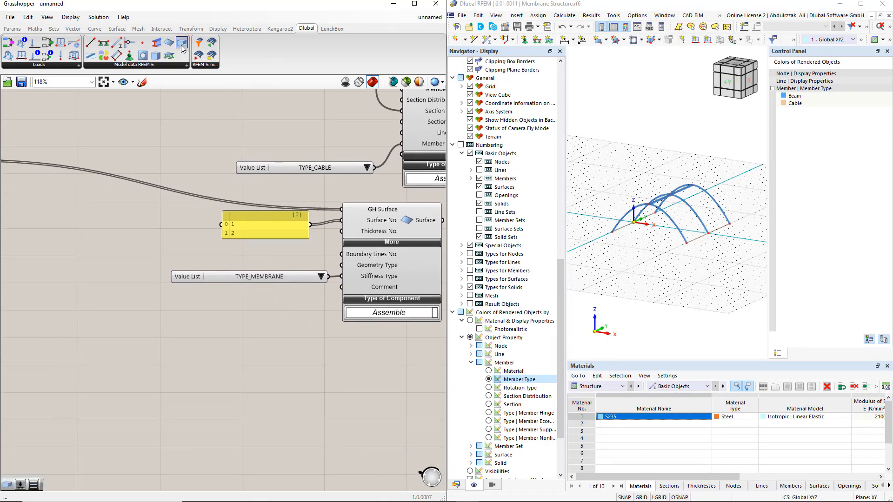
pyautogui.moveTo(182, 48); pyautogui.dragTo(143, 328)
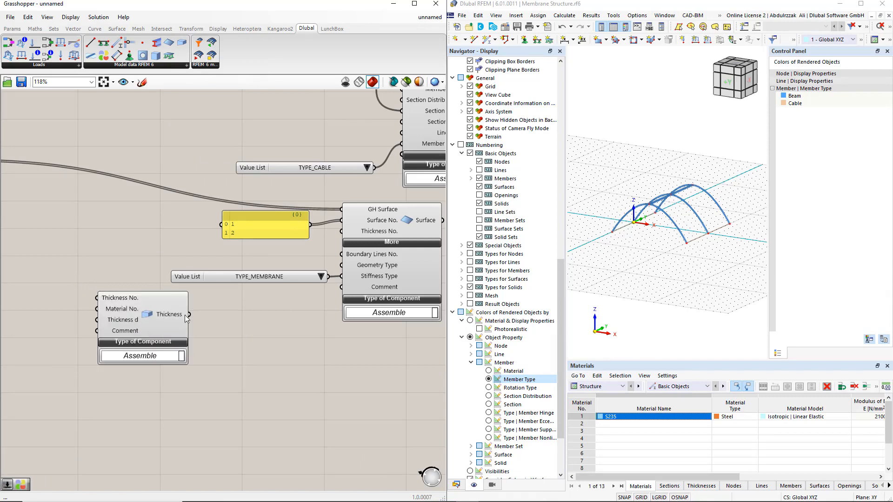
pyautogui.moveTo(190, 315); pyautogui.dragTo(342, 232)
# Step: Create a number slider with value 1 and connect it to the Thickness component's Thickness No. input, spacing the two apart
pyautogui.moveTo(38, 276); pyautogui.dragTo(134, 270, button='right')
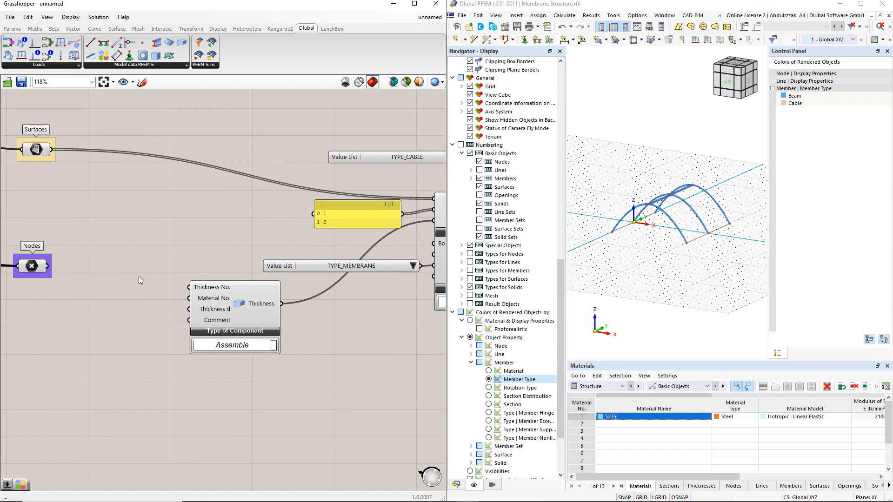
pyautogui.doubleClick(139, 278)
pyautogui.write('1')
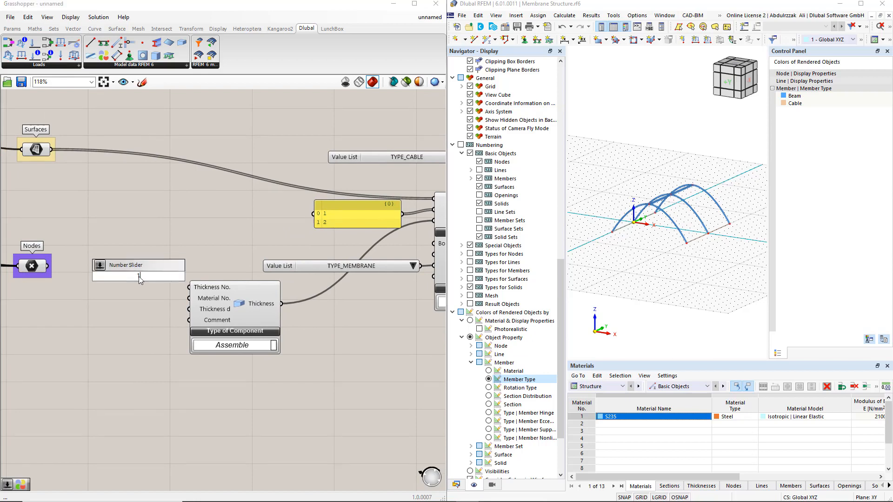
pyautogui.press('Return')
pyautogui.moveTo(217, 309); pyautogui.dragTo(270, 319)
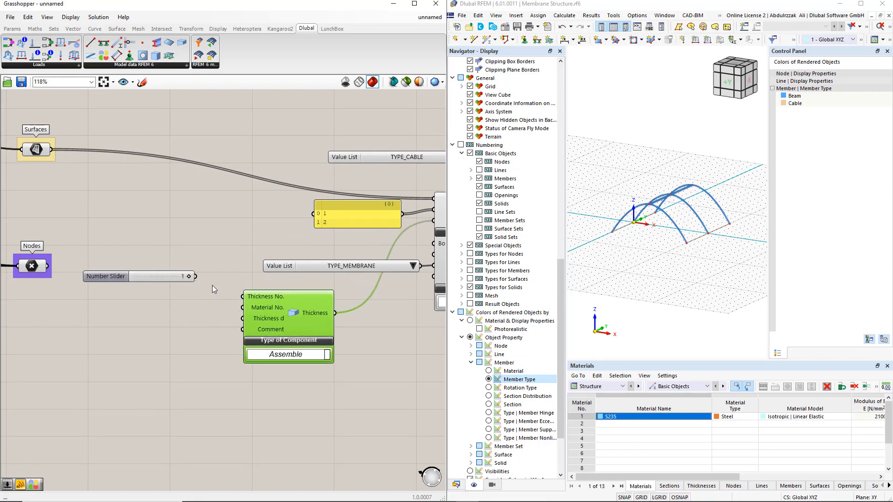
pyautogui.moveTo(196, 276); pyautogui.dragTo(229, 296)
pyautogui.moveTo(168, 278); pyautogui.dragTo(191, 288)
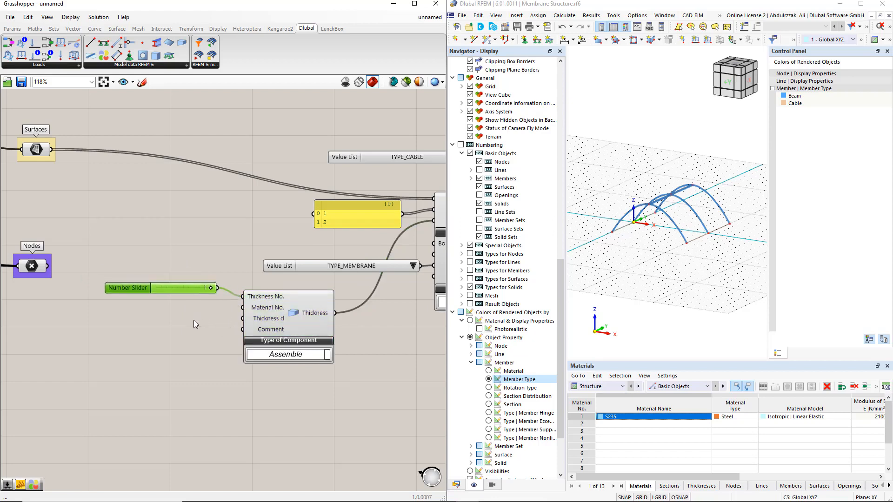
# Step: Copy the slider for the Thickness d input, making it a floating-point slider set to 0.001
pyautogui.keyDown('alt'); pyautogui.moveTo(140, 288); pyautogui.dragTo(133, 320); pyautogui.keyUp('alt')
pyautogui.moveTo(210, 320); pyautogui.dragTo(242, 319)
pyautogui.rightClick(132, 320)
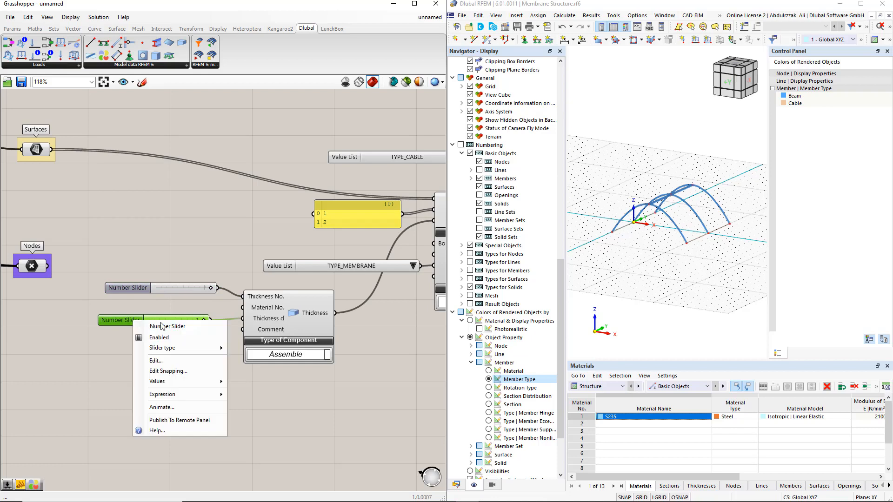
pyautogui.moveTo(227, 352)
pyautogui.click(259, 349)
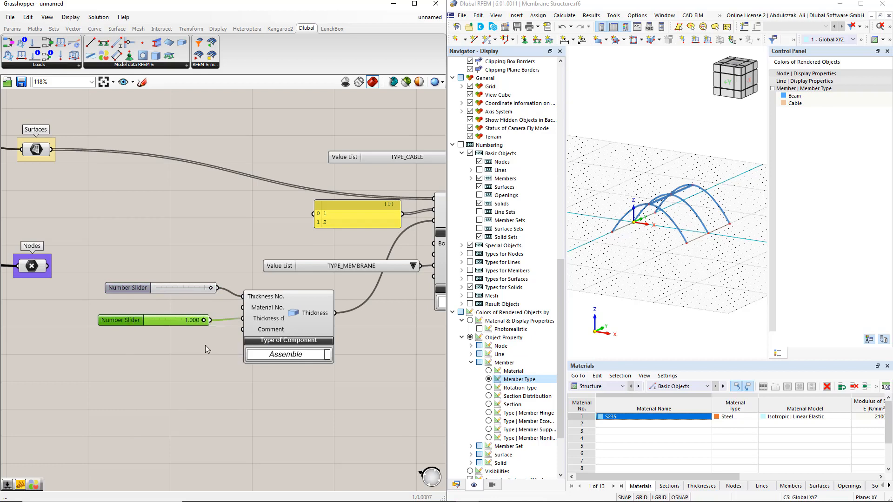
pyautogui.doubleClick(195, 321)
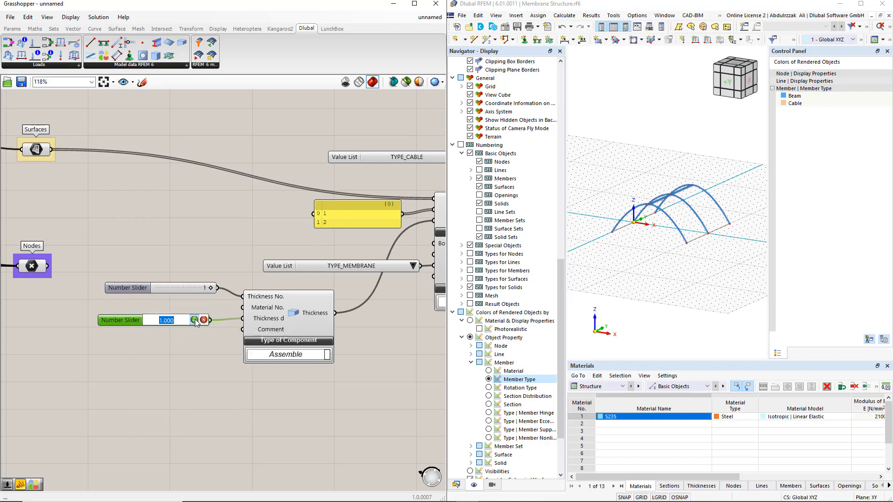
pyautogui.write('0.001')
pyautogui.click(195, 320)
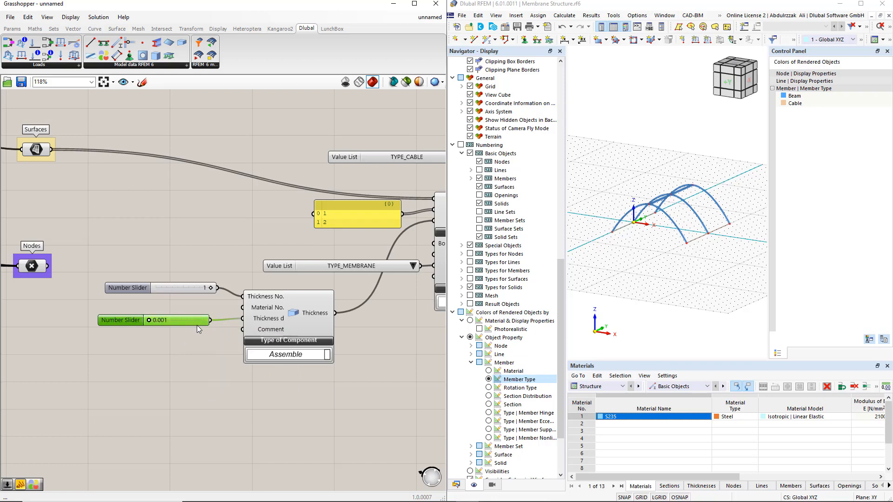
pyautogui.click(197, 325)
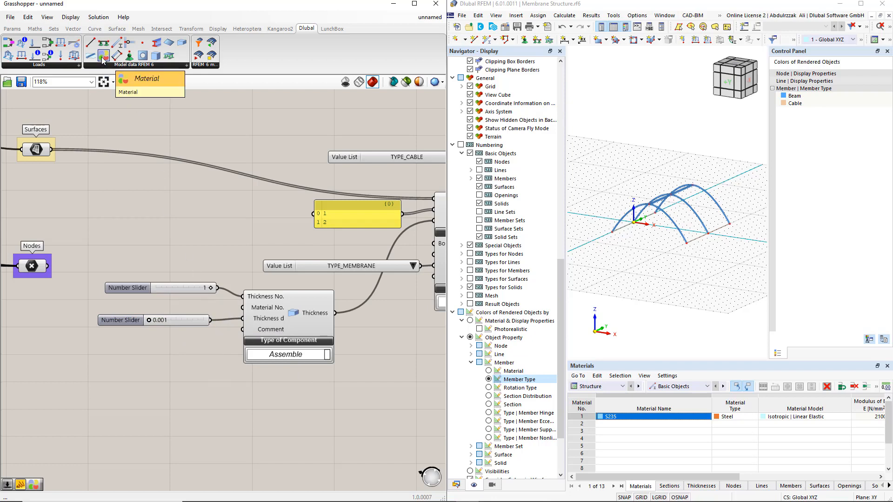
# Step: Add a Material component below the thickness sliders and feed its Material No. input from a new slider set to 2
pyautogui.moveTo(102, 60); pyautogui.dragTo(159, 389)
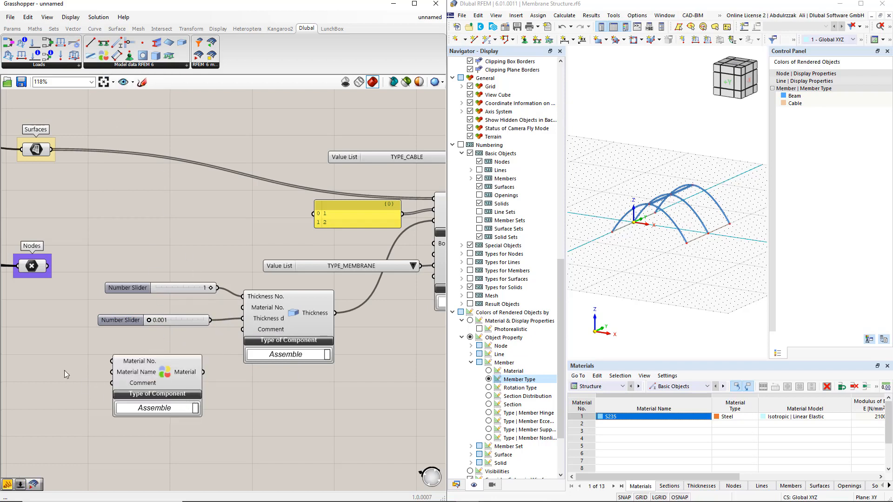
pyautogui.doubleClick(39, 365)
pyautogui.write('2')
pyautogui.press('Return')
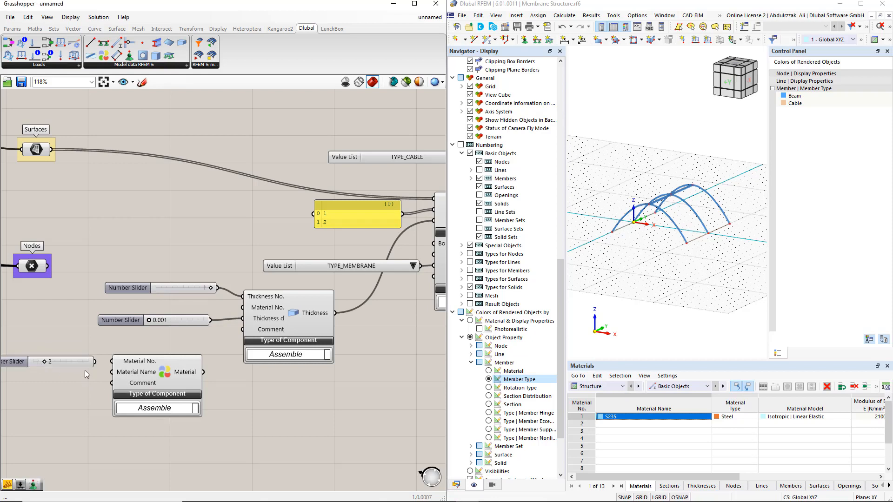
pyautogui.moveTo(95, 362); pyautogui.dragTo(111, 364)
# Step: Feed Material Name from a new panel reading ETFE, and connect the Material output to the Thickness component's Material No. input
pyautogui.moveTo(54, 402); pyautogui.dragTo(104, 373, button='right')
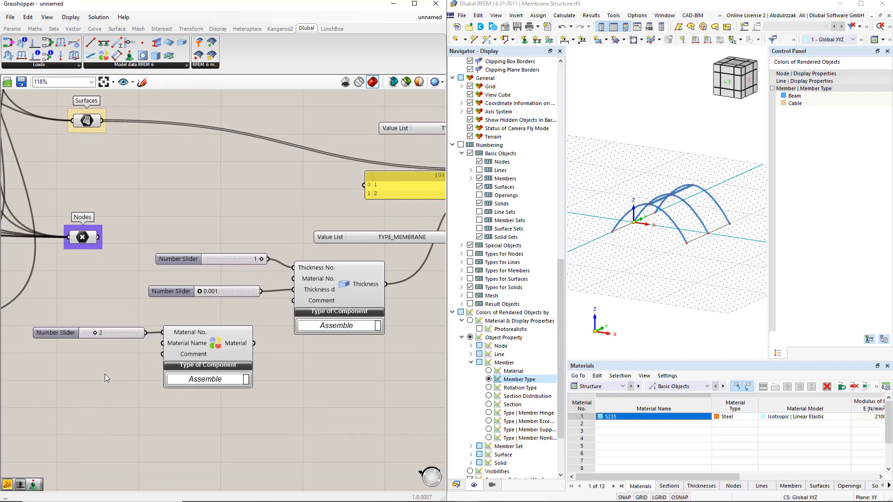
pyautogui.doubleClick(104, 374)
pyautogui.write('//')
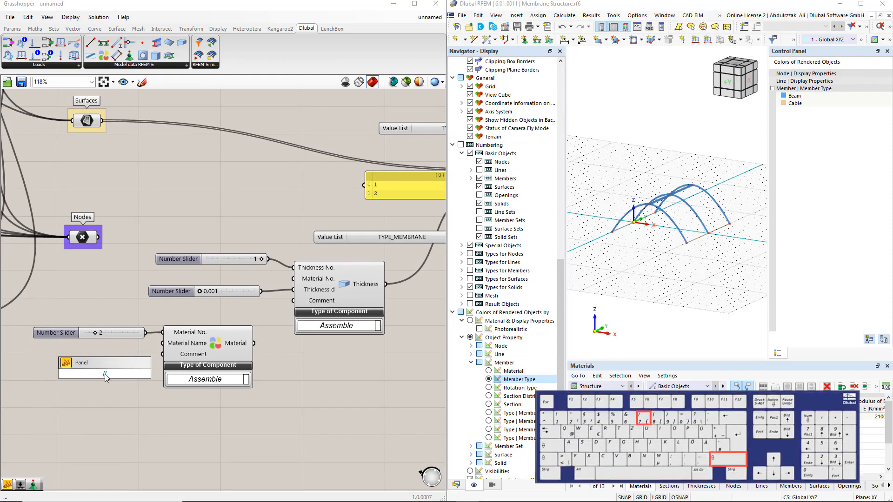
pyautogui.write('ETFE')
pyautogui.press('Return')
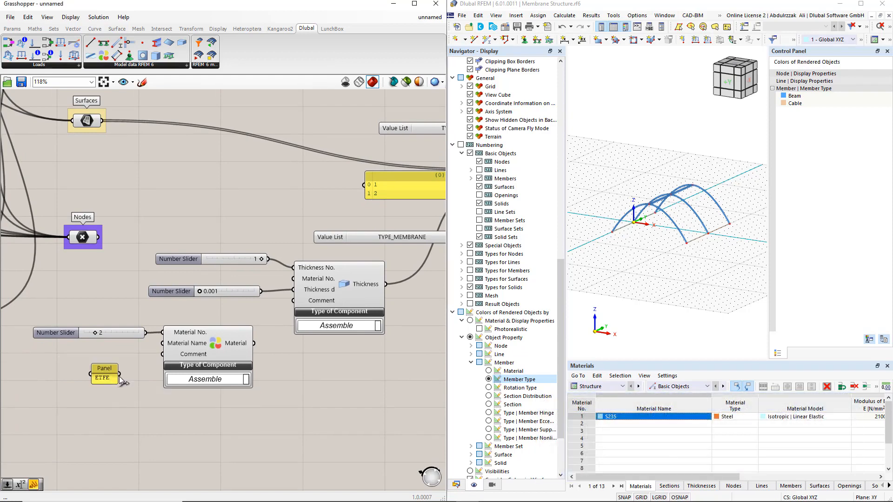
pyautogui.moveTo(119, 374); pyautogui.dragTo(78, 361)
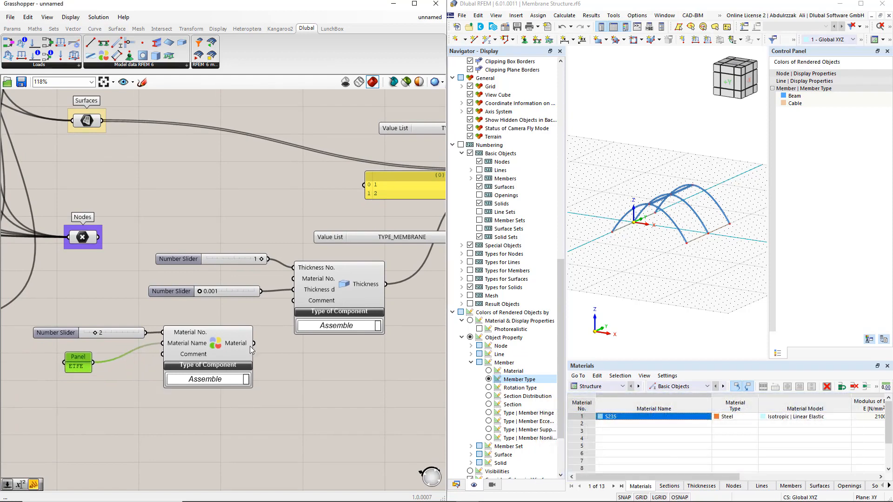
pyautogui.moveTo(253, 343); pyautogui.dragTo(293, 279)
pyautogui.scroll(-2, 269, 332)
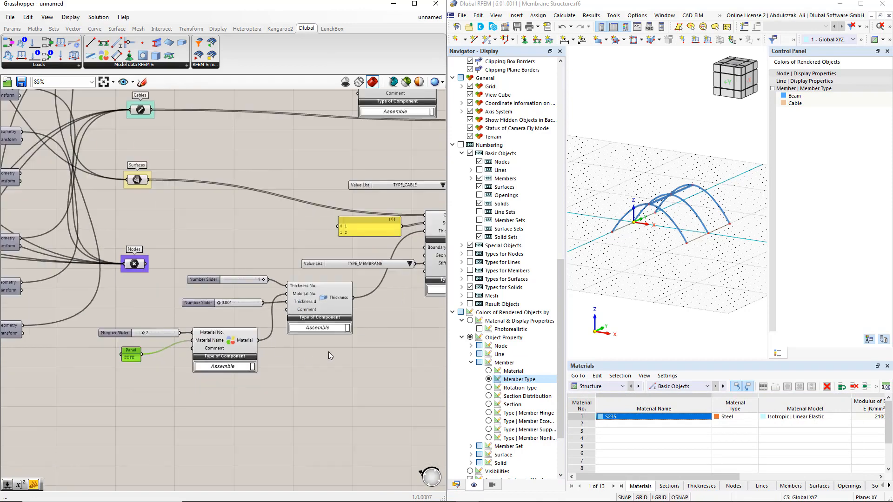
# Step: Connect the Surface, Thickness and Material component outputs to the RFEM export component's Input, keeping its existing connections
pyautogui.moveTo(396, 350); pyautogui.dragTo(225, 382, button='right')
pyautogui.scroll(-1, 299, 368)
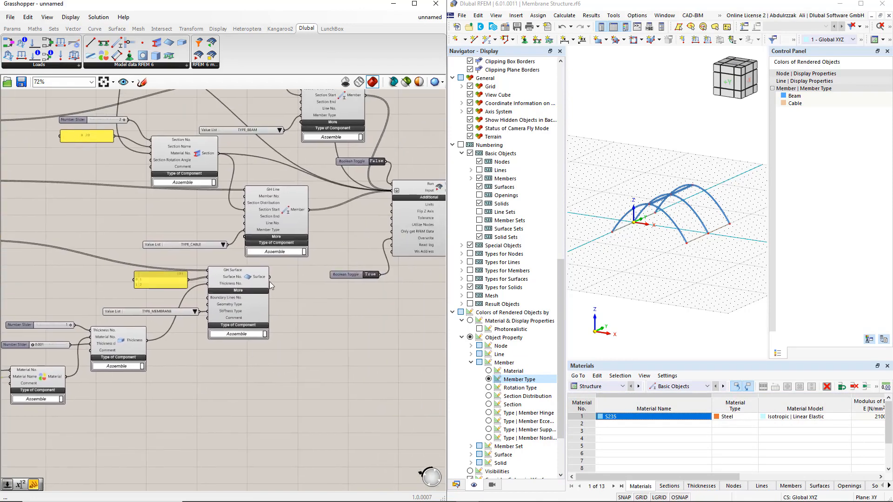
pyautogui.keyDown('shift'); pyautogui.moveTo(269, 277); pyautogui.dragTo(393, 191); pyautogui.keyUp('shift')
pyautogui.keyDown('shift'); pyautogui.moveTo(148, 341); pyautogui.dragTo(393, 190); pyautogui.keyUp('shift')
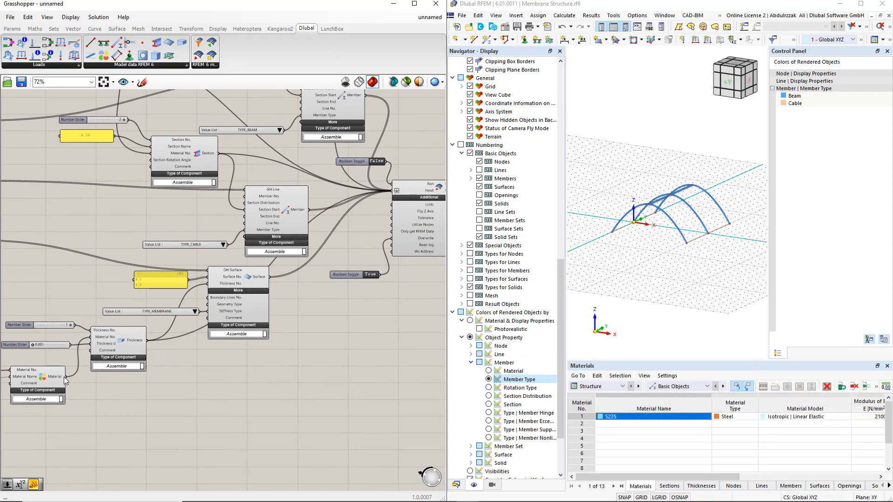
pyautogui.keyDown('shift'); pyautogui.moveTo(65, 379); pyautogui.dragTo(392, 193); pyautogui.keyUp('shift')
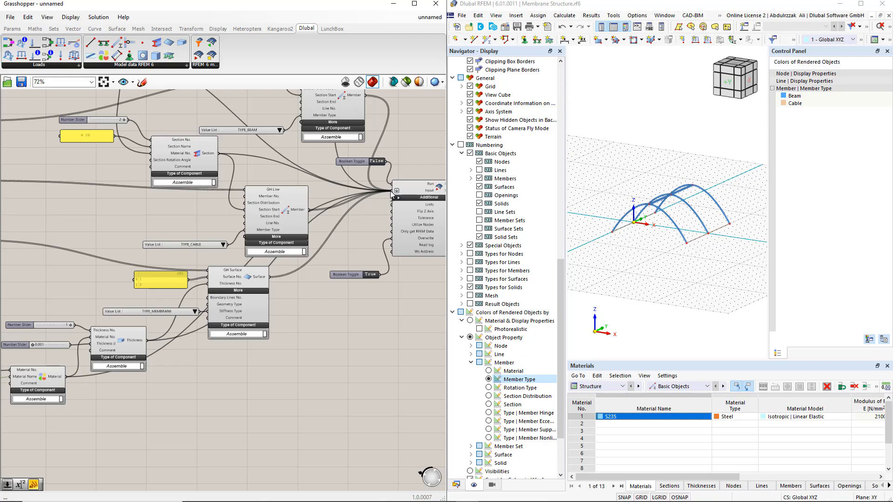
# Step: Run the export by setting its Boolean toggle to True, and abort the external connection lock in RFEM
pyautogui.doubleClick(378, 163)
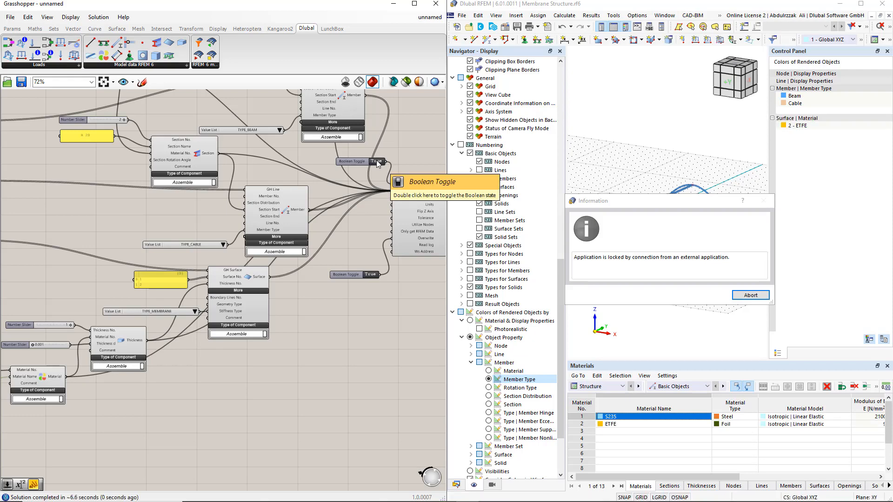
pyautogui.click(750, 295)
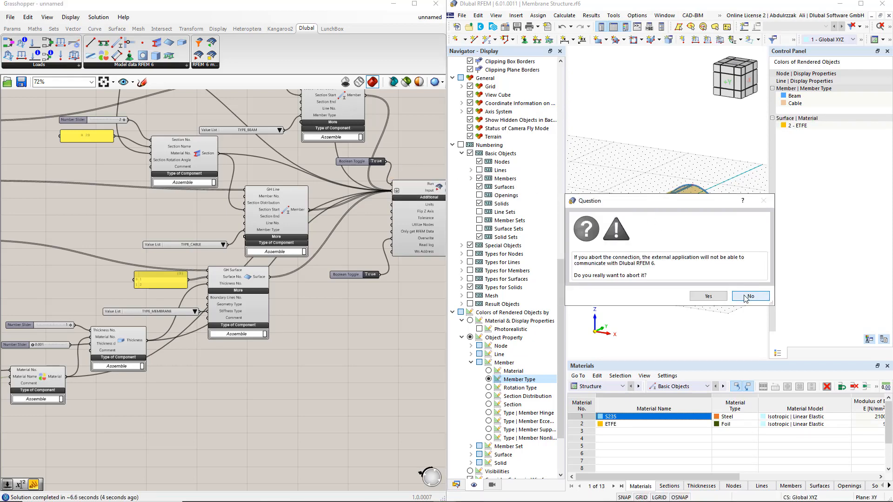
pyautogui.click(708, 296)
# Step: Inspect the exported membrane surfaces in RFEM's model data tree, highlighting surface 2 in the model, and return to the Grasshopper canvas
pyautogui.click(455, 485)
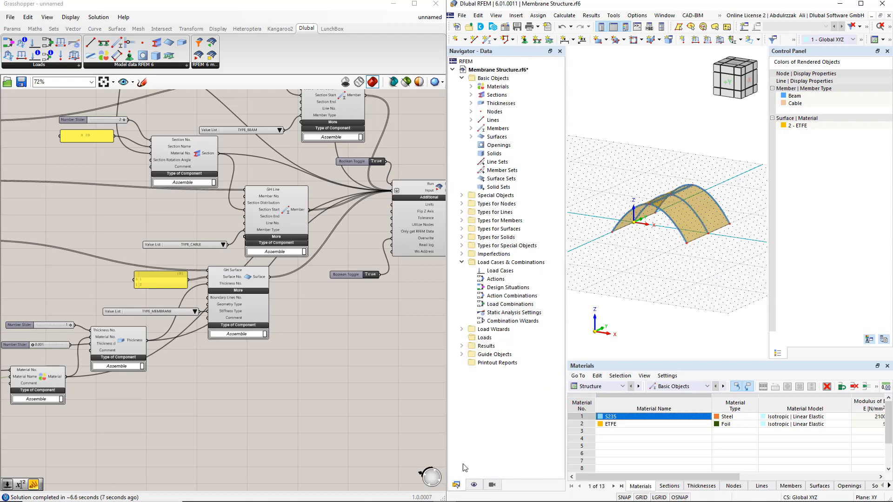
pyautogui.click(471, 137)
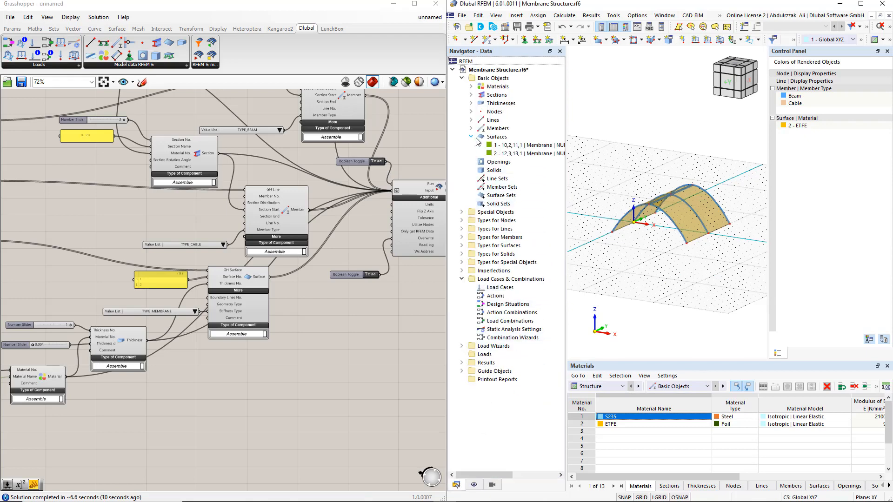
pyautogui.click(493, 153)
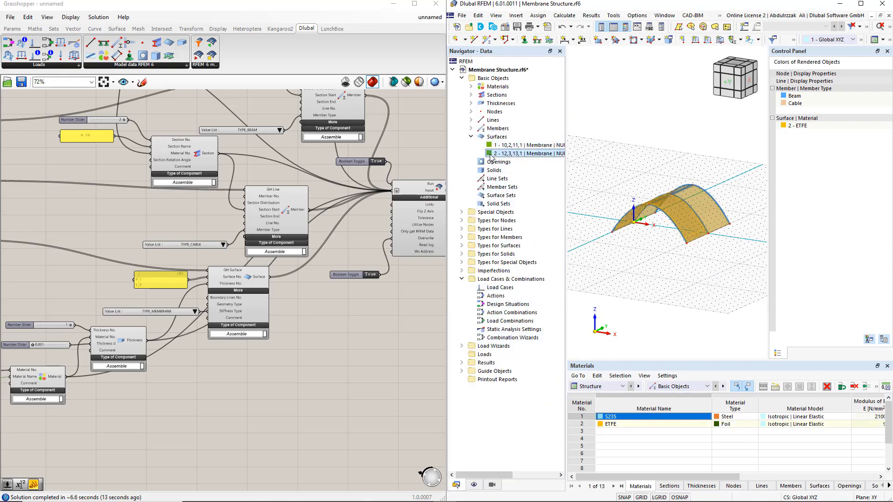
pyautogui.click(371, 327)
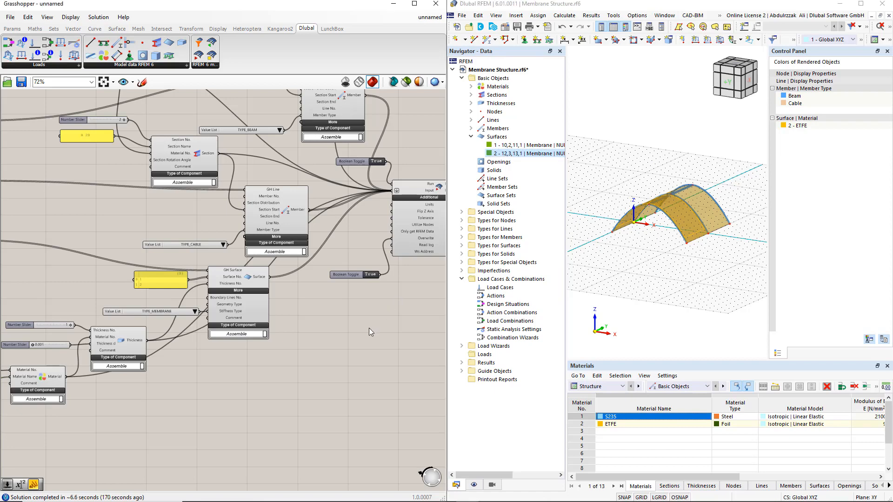
# Step: Add a Nodal Support component below the Surface component and connect the Nodes group's point parameter to its GH Node input
pyautogui.moveTo(218, 361); pyautogui.dragTo(301, 338, button='right')
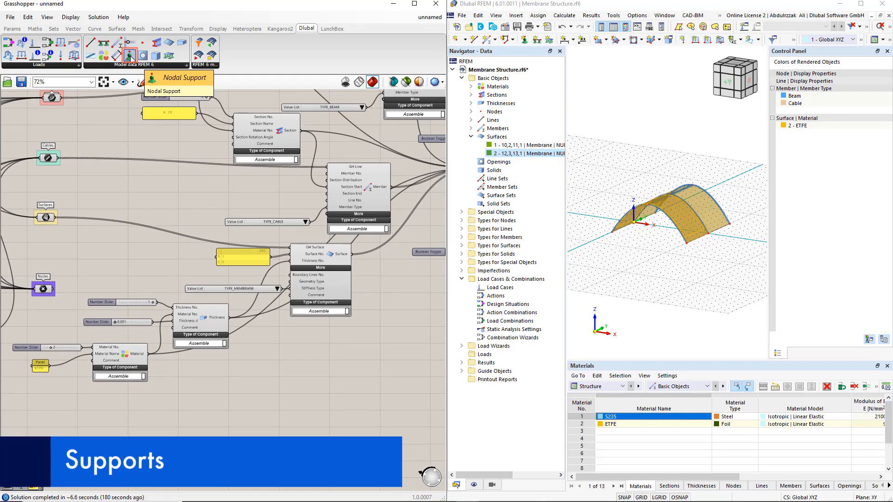
pyautogui.moveTo(130, 56); pyautogui.dragTo(300, 411)
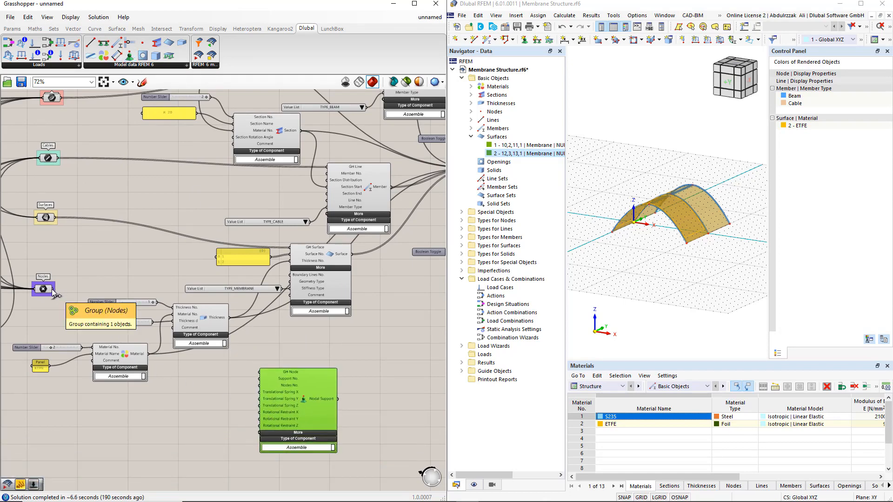
pyautogui.moveTo(54, 290); pyautogui.dragTo(259, 372)
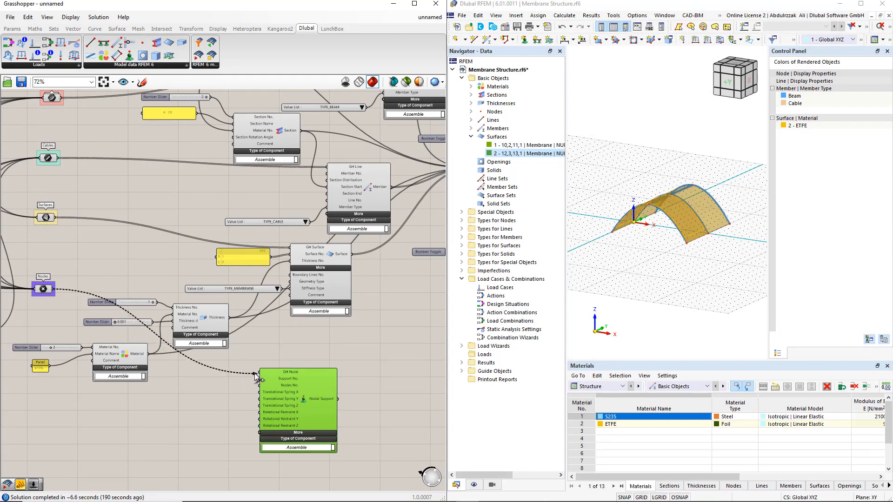
pyautogui.moveTo(307, 402); pyautogui.dragTo(357, 383)
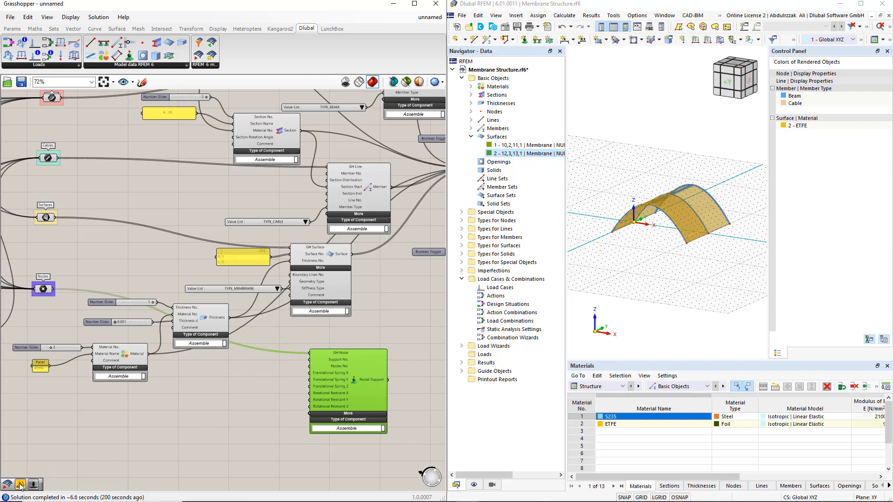
# Step: Create a compact panel reading INF and connect it to the X, Y and Z Translational Spring and Rotational Restraint inputs of Nodal Support
pyautogui.moveTo(20, 486); pyautogui.dragTo(252, 389)
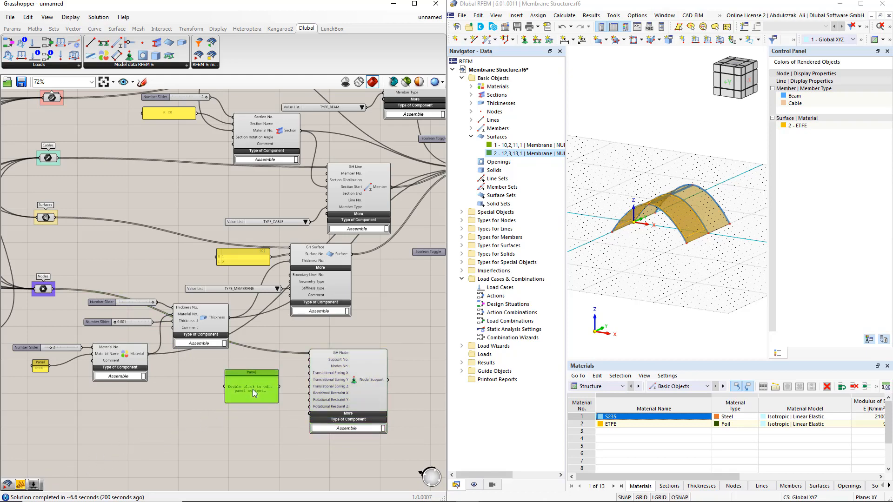
pyautogui.doubleClick(253, 389)
pyautogui.write('INF')
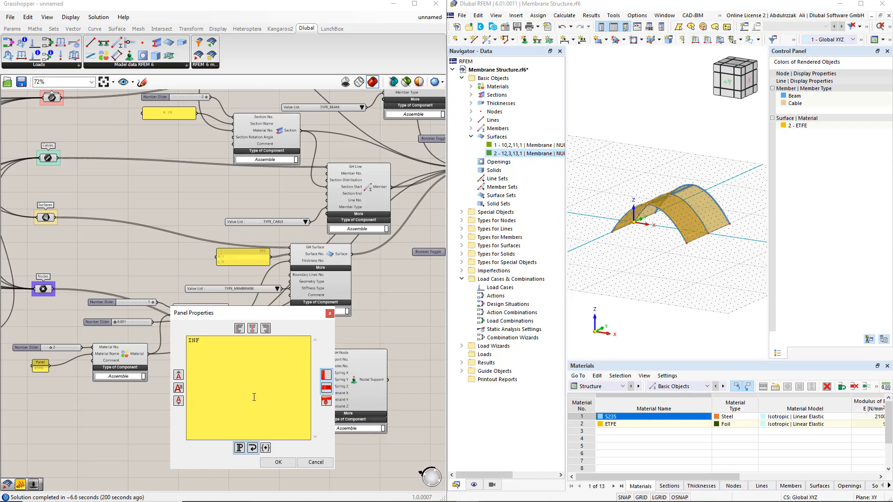
pyautogui.click(275, 462)
pyautogui.scroll(2, 281, 419)
pyautogui.scroll(1, 281, 410)
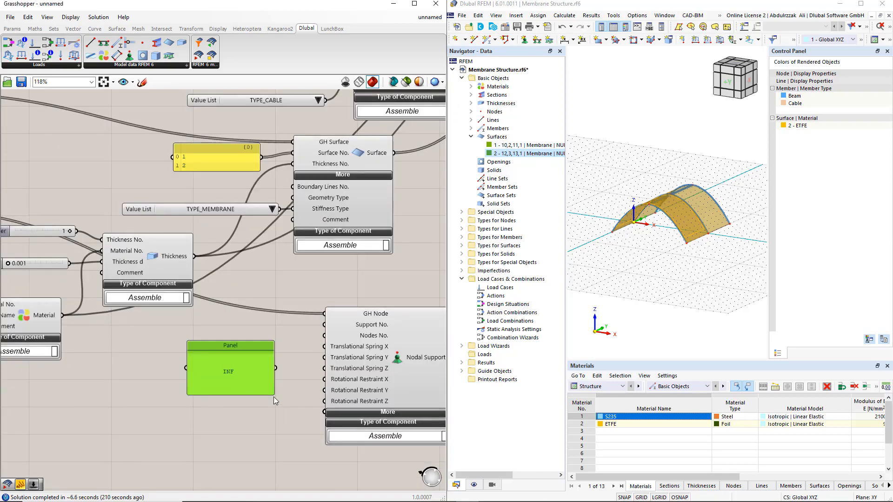
pyautogui.moveTo(272, 395); pyautogui.dragTo(325, 390)
pyautogui.moveTo(283, 367); pyautogui.dragTo(324, 401)
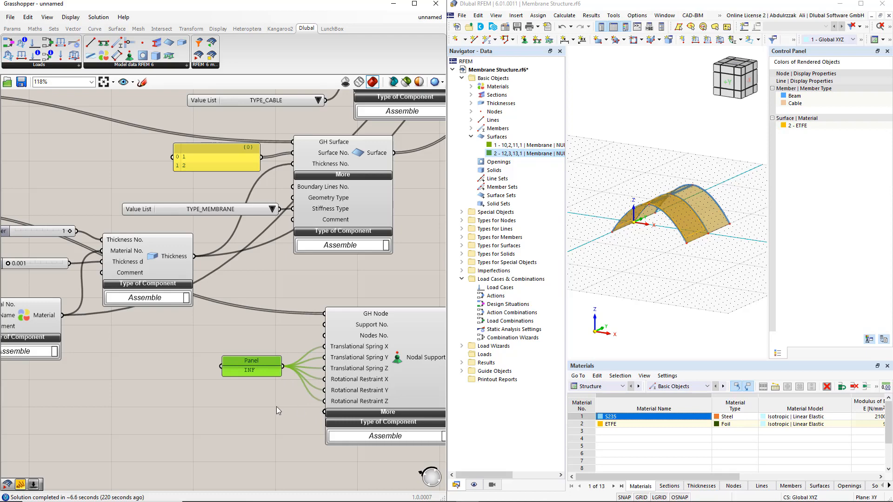
# Step: Connect the Nodal Support output to the export component's Input as an additional source, and abort the external connection lock in RFEM
pyautogui.scroll(-5, 276, 406)
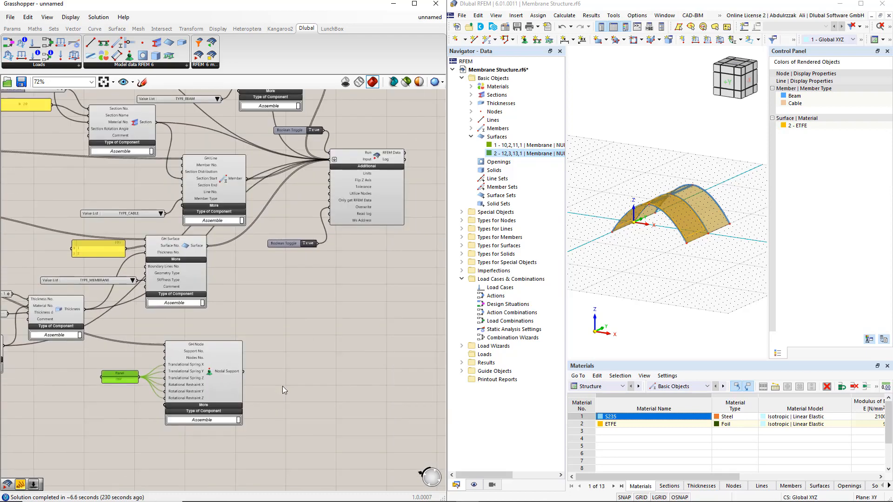
pyautogui.moveTo(332, 358); pyautogui.dragTo(323, 376, button='right')
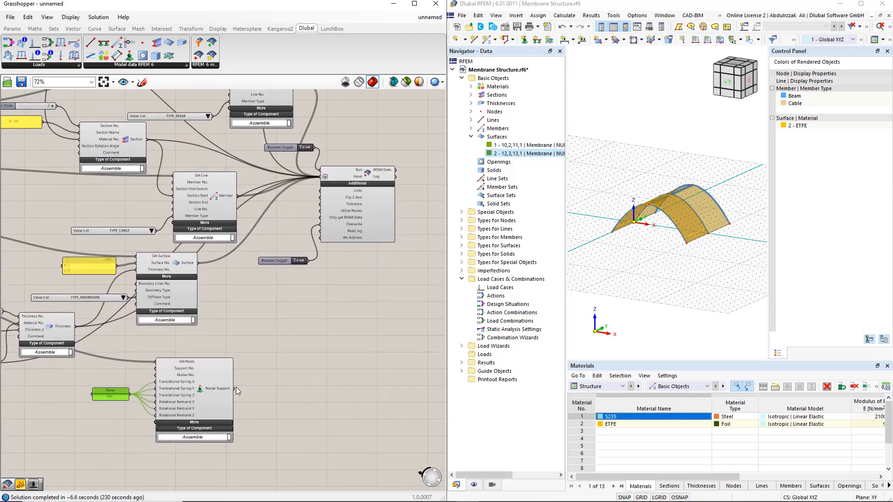
pyautogui.keyDown('shift'); pyautogui.moveTo(234, 389); pyautogui.dragTo(318, 180); pyautogui.keyUp('shift')
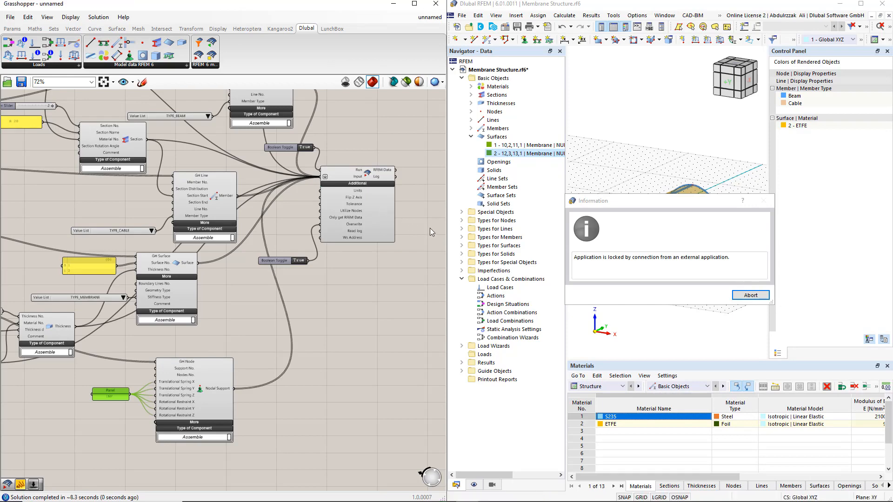
pyautogui.click(736, 300)
pyautogui.click(712, 299)
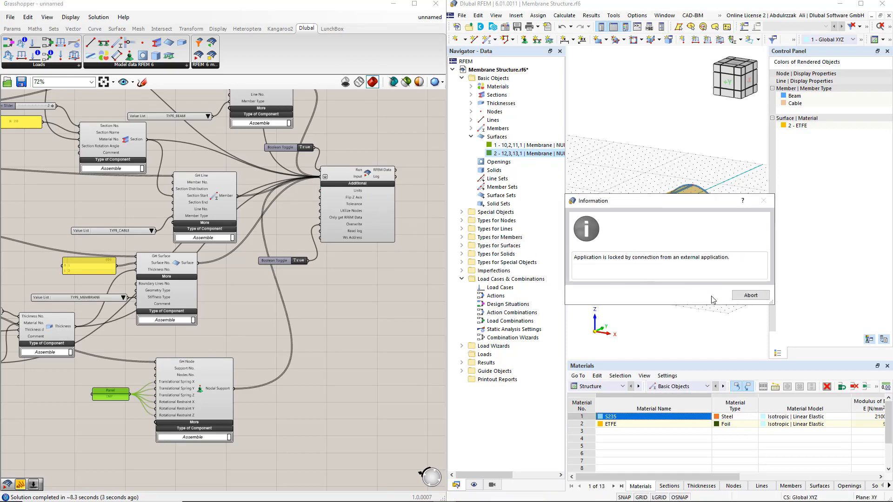
# Step: Enlarge the display size of the nodal support symbols at the arch bases in the RFEM model
pyautogui.scroll(5, 685, 247)
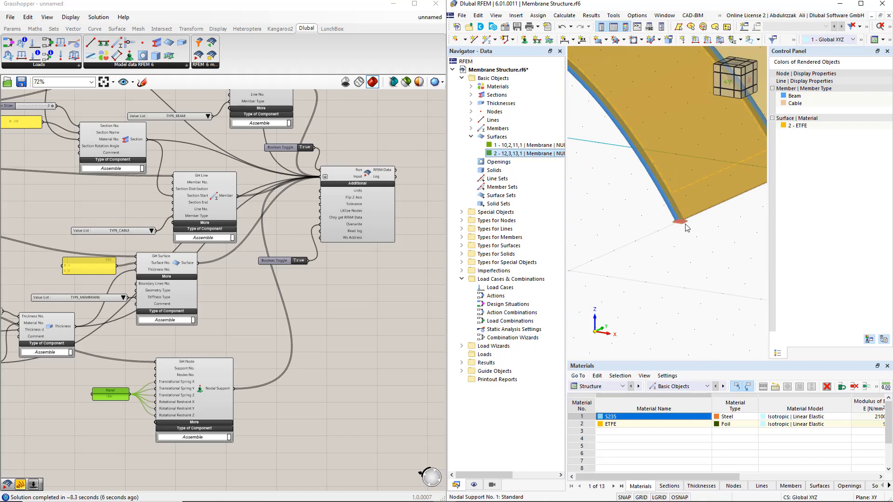
pyautogui.rightClick(684, 224)
pyautogui.moveTo(713, 298); pyautogui.dragTo(765, 299)
pyautogui.click(651, 291)
pyautogui.scroll(-10, 651, 293)
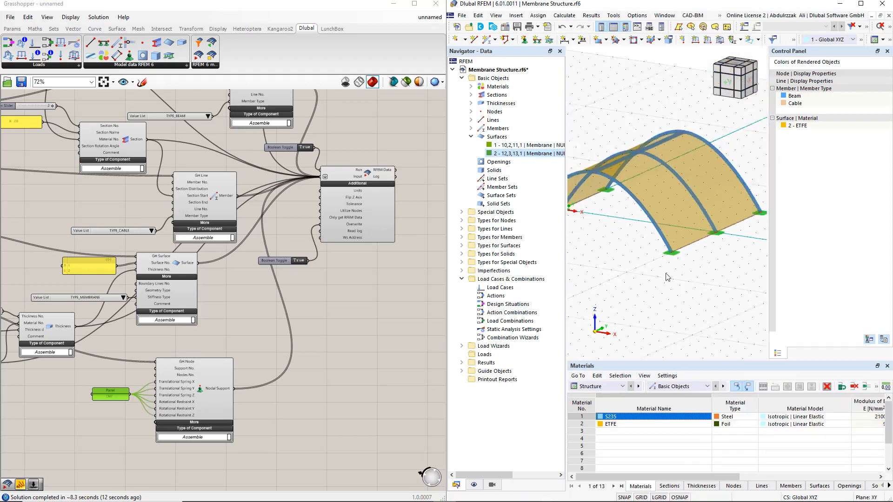
pyautogui.moveTo(639, 281); pyautogui.dragTo(666, 261, button='middle')
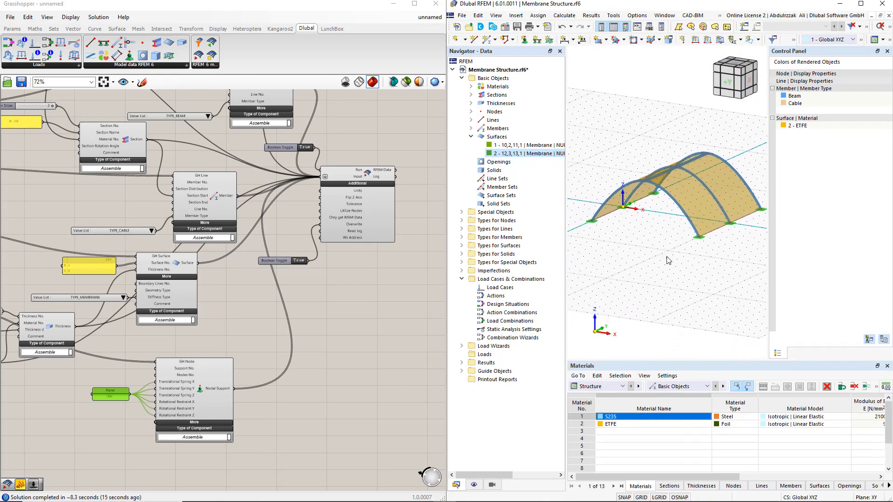